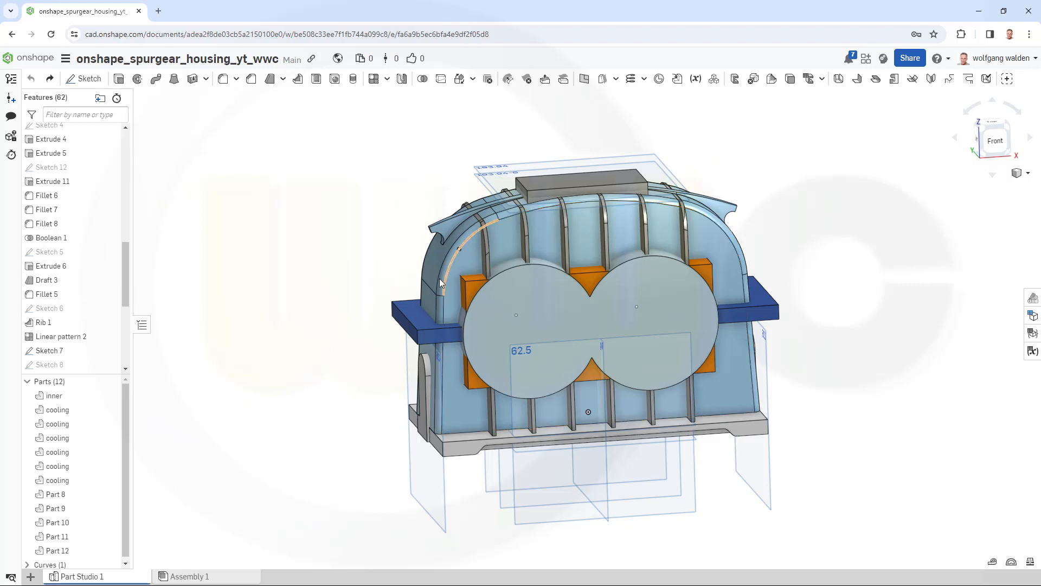
- Delete the 5 mm fillet along the outer edges of the housing body
left_click(440, 313)
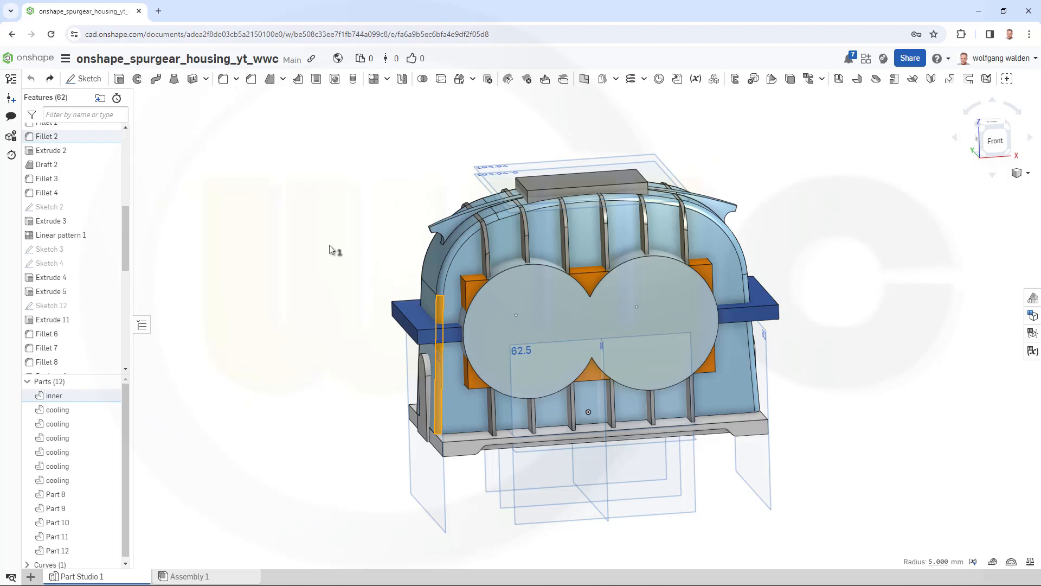
key("Delete")
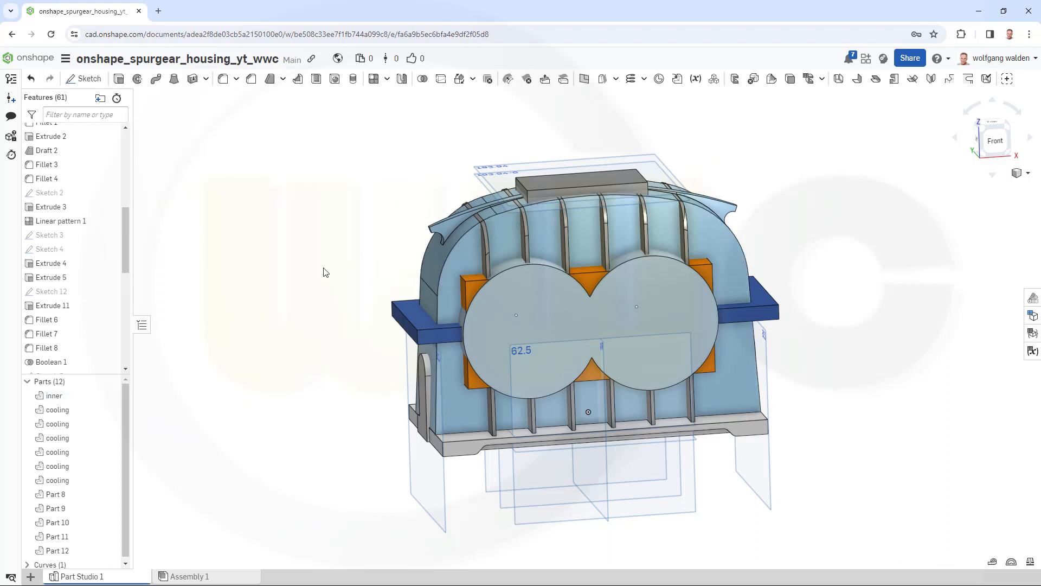
- Hide all six cooling rib parts
left_click(110, 409)
left_click(110, 423)
left_click(100, 440)
left_click(103, 452, "shift")
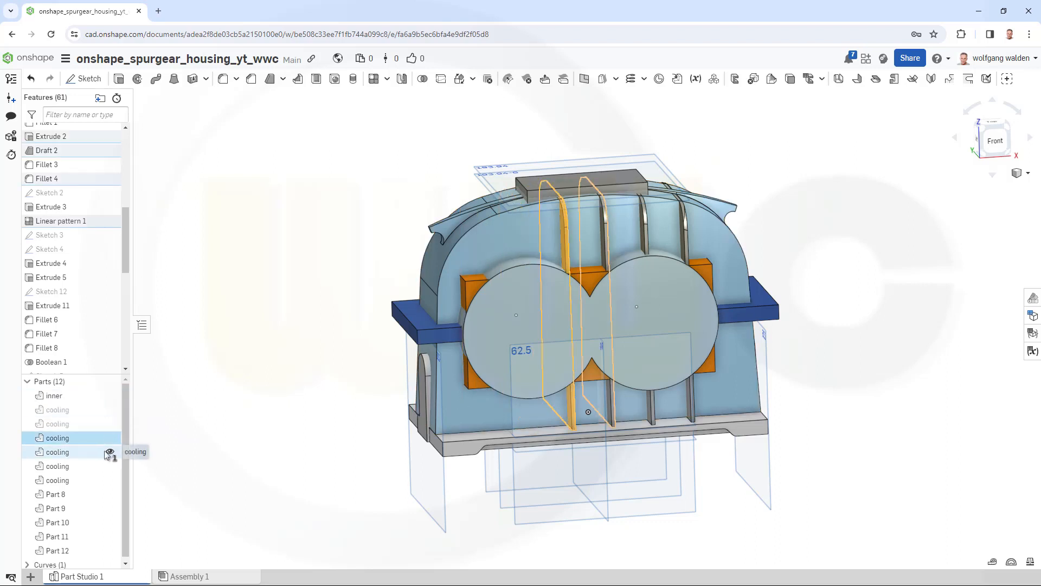
left_click(110, 467)
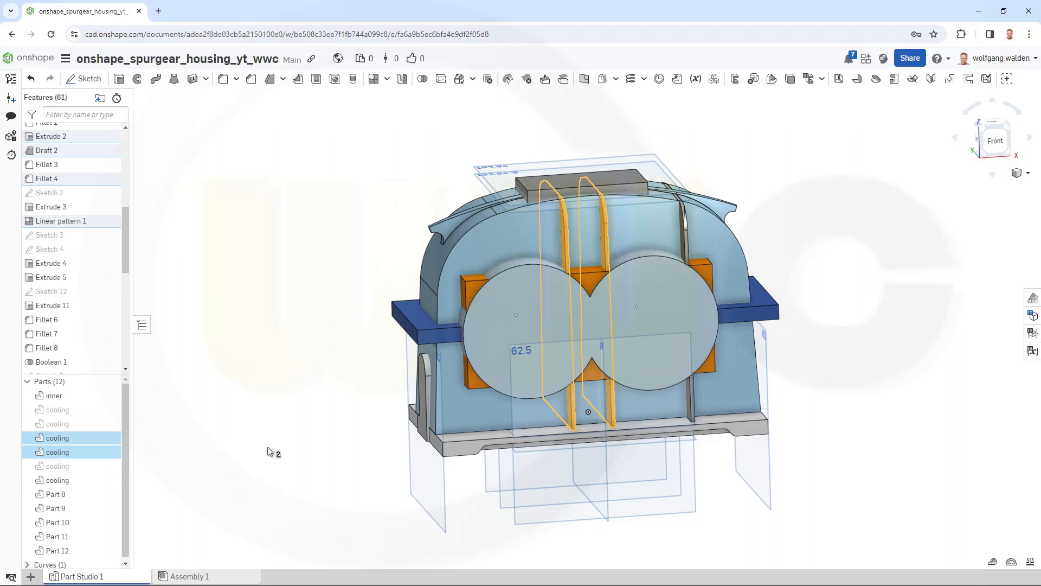
left_click(270, 449)
left_click(110, 439)
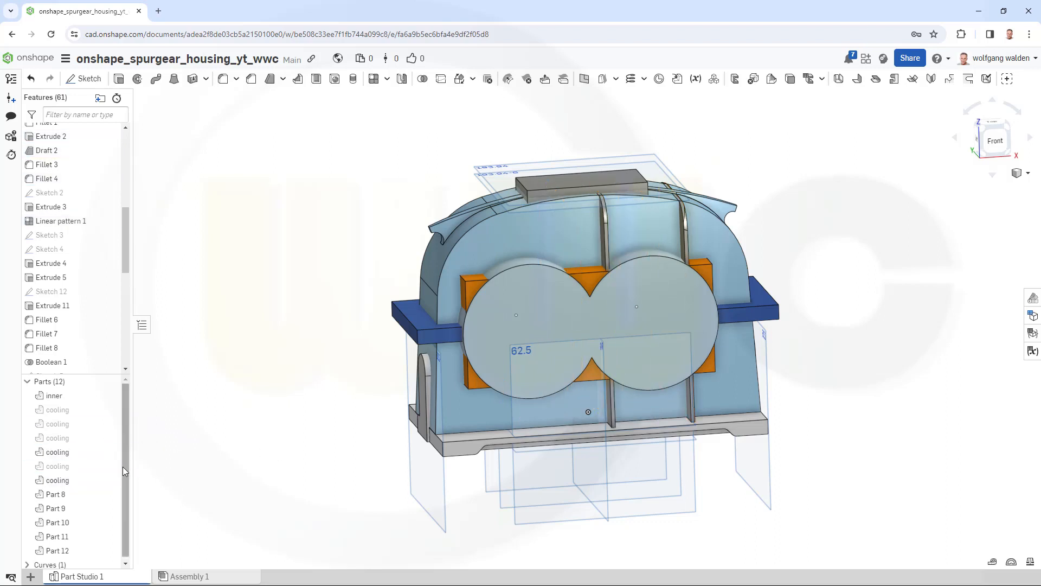
left_click(110, 451)
scroll(89, 504, "down", 1)
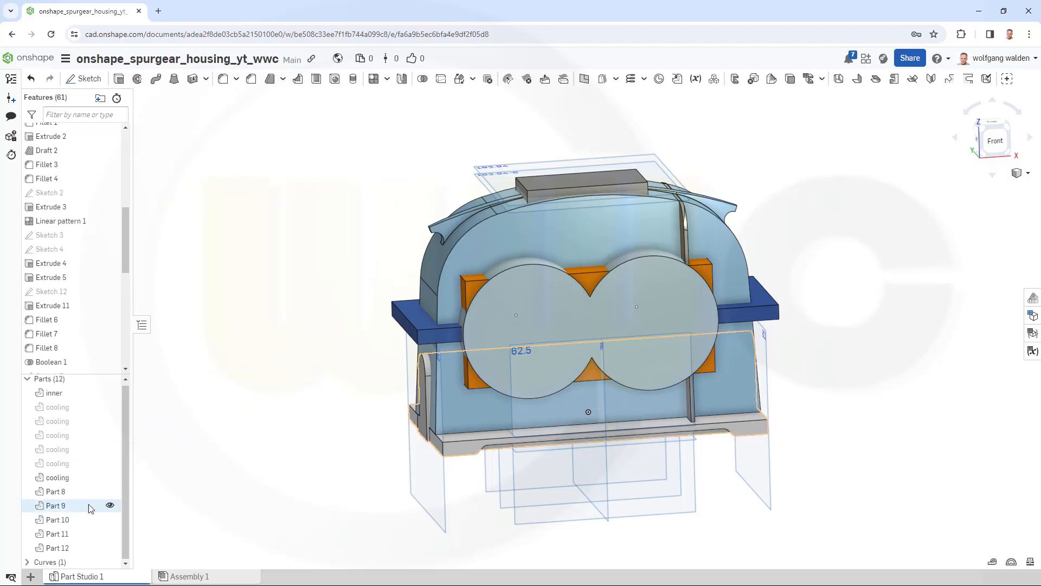
left_click(110, 476)
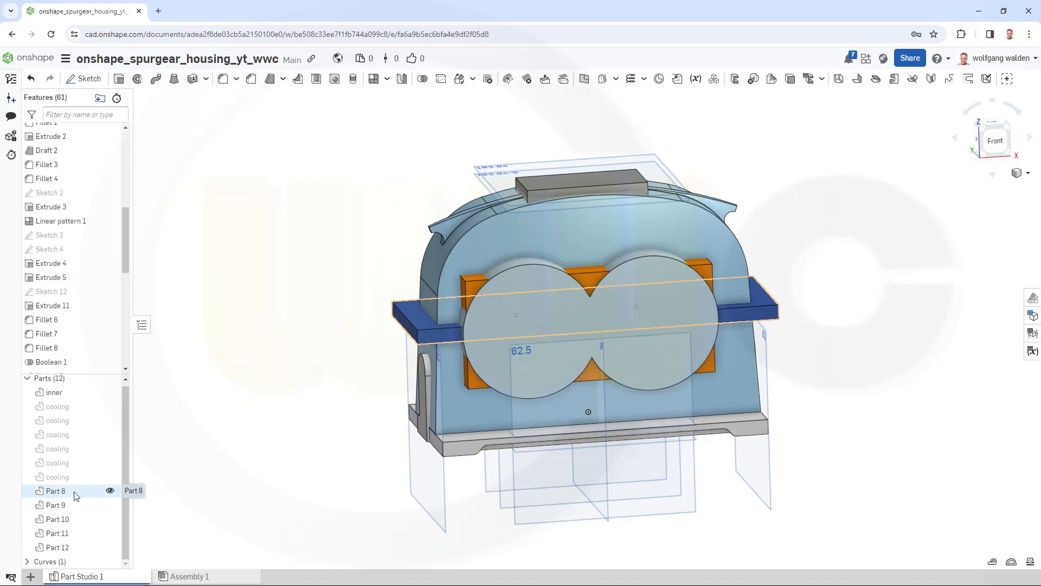
- Hide Part 8, Part 10, Part 11 and Part 12, leaving the inner body and Part 9 shown
left_click(109, 491)
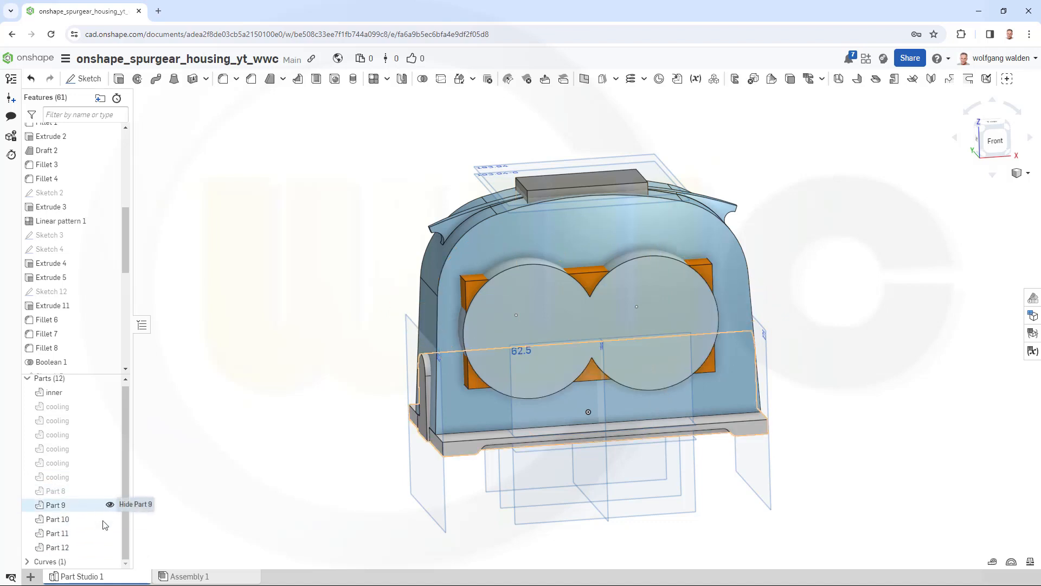
left_click(110, 519)
left_click(110, 532)
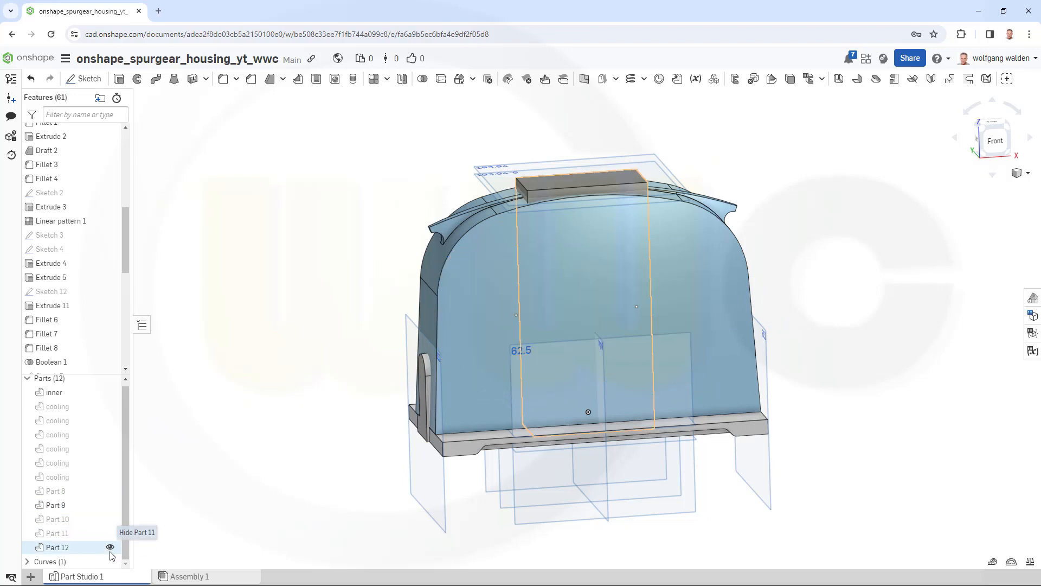
left_click(110, 548)
- Merge the inner housing body and the base, Part 9, with a Boolean union
right_click_drag(337, 365, 399, 325)
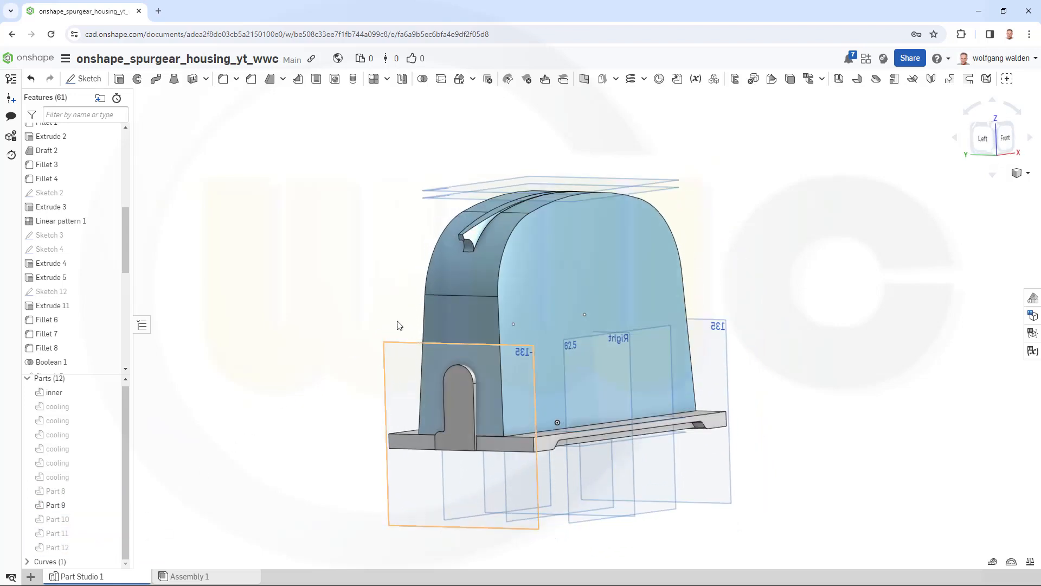
left_click(423, 79)
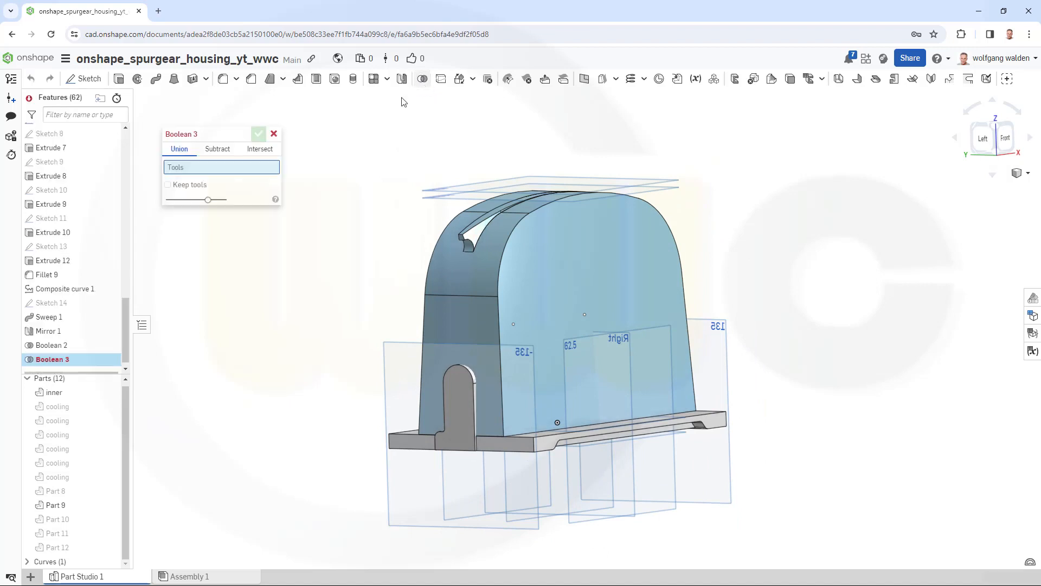
left_click(460, 282)
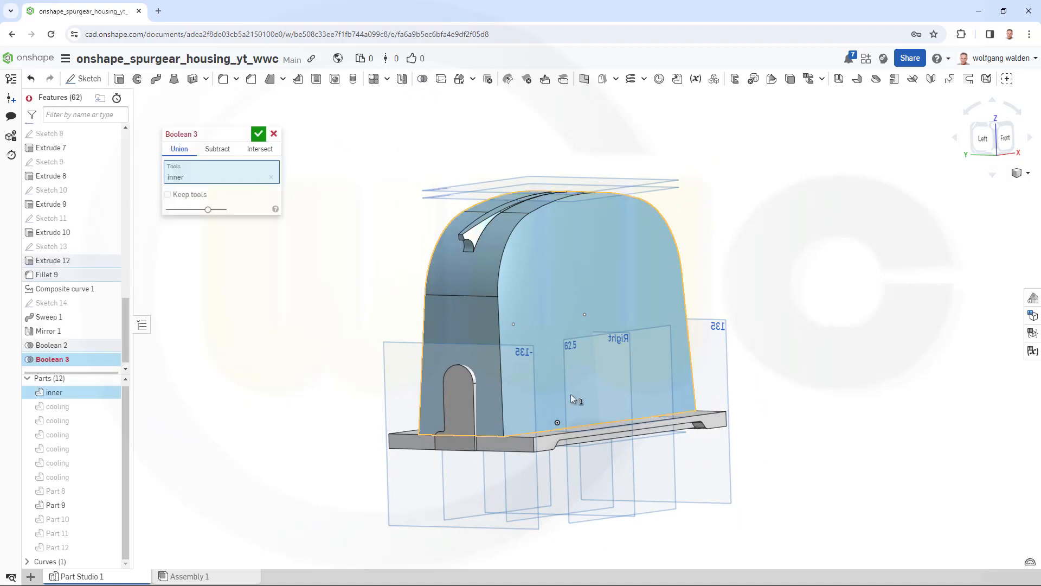
left_click(458, 422)
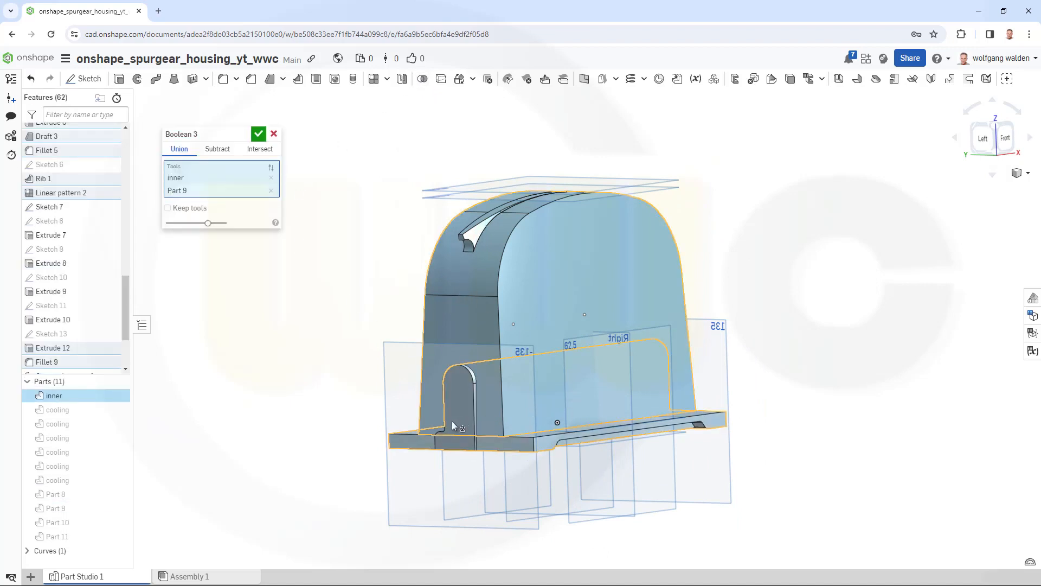
left_click(259, 134)
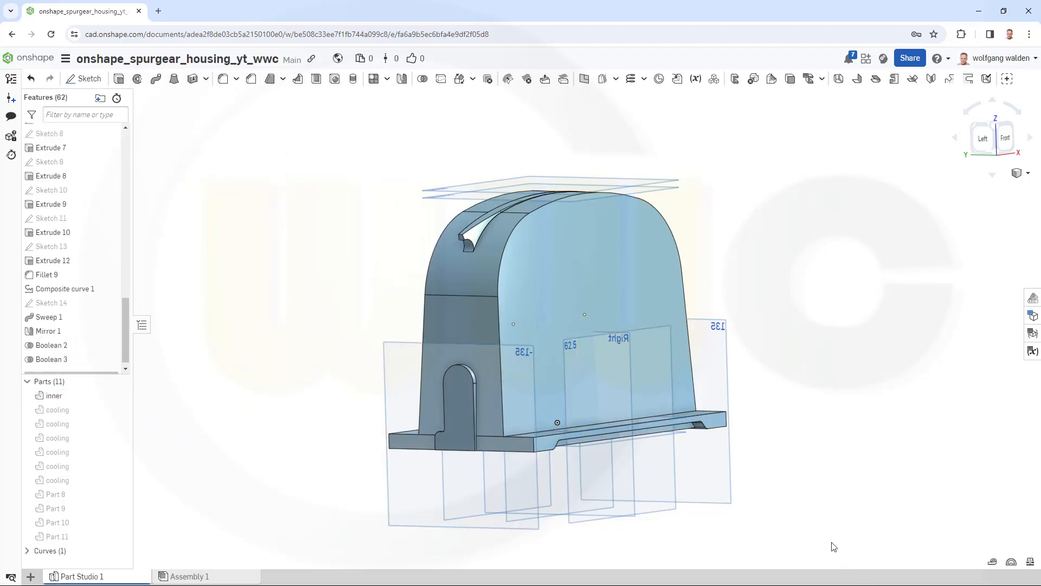
- Hide all planes in the model
right_click_drag(832, 549, 786, 505)
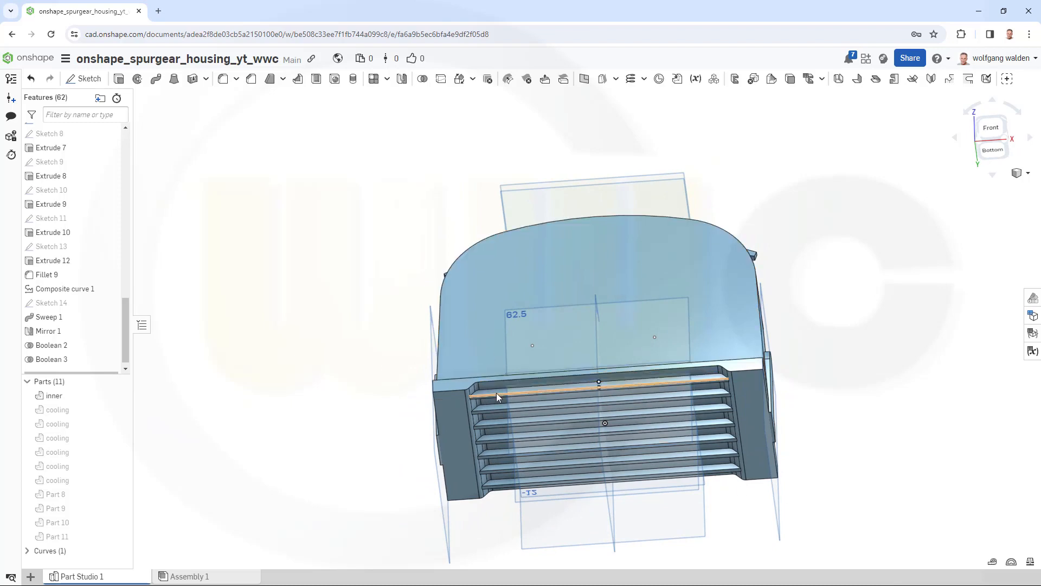
right_click_drag(297, 324, 350, 384)
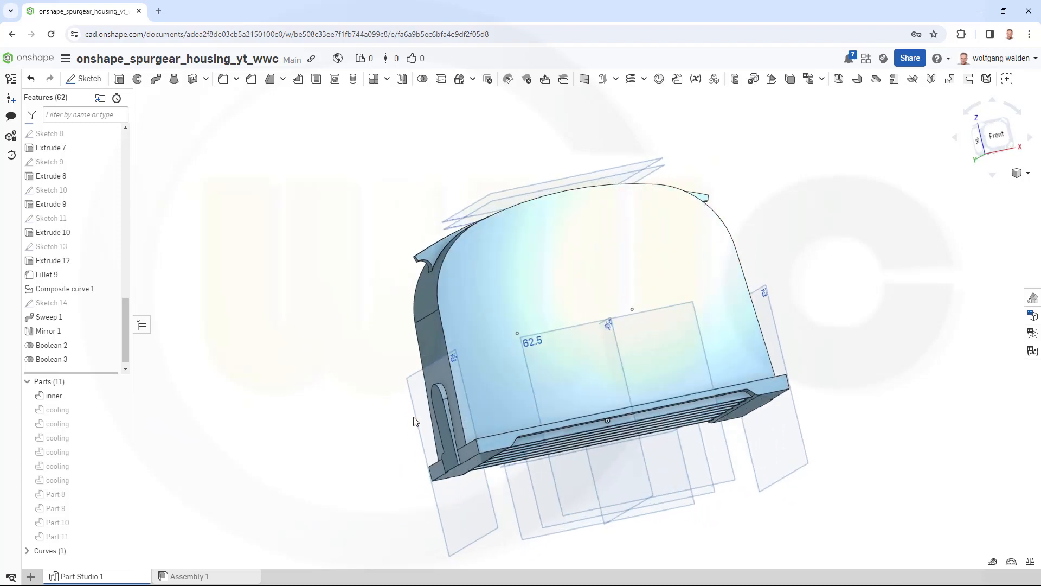
right_click(416, 418)
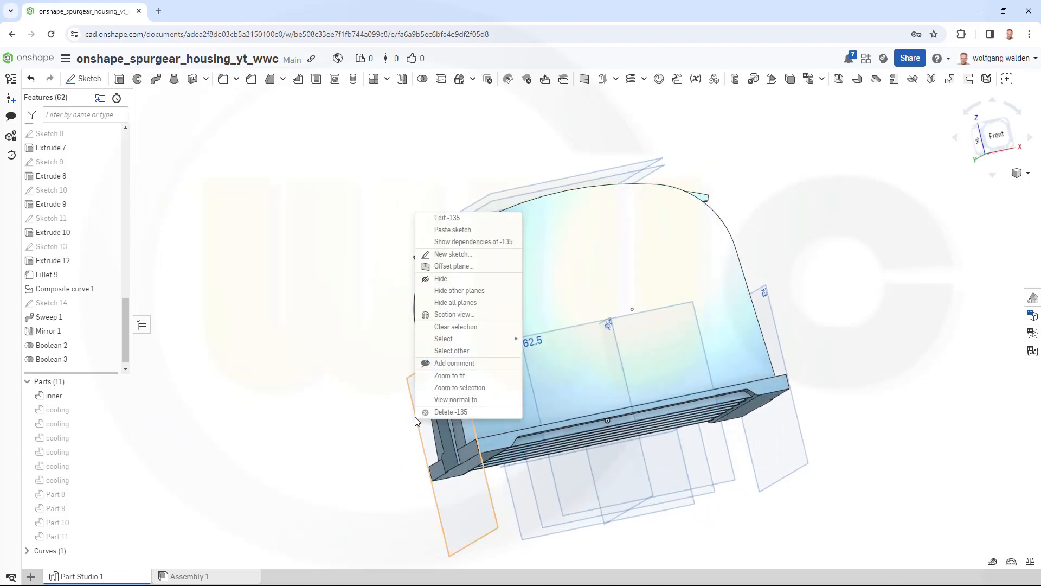
left_click(460, 302)
- Set the depth of Extrude 6, the recess cut in the base's underside, to 6 mm
mouse_move(354, 328)
right_mouse_down()
mouse_move(407, 386)
mouse_move(387, 346)
mouse_move(379, 353)
right_mouse_up()
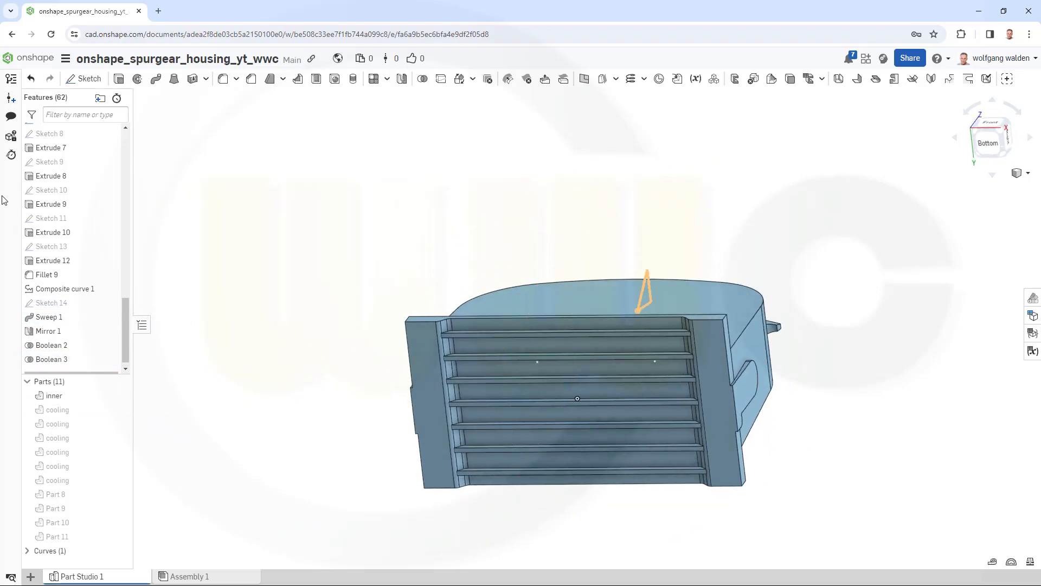
scroll(48, 217, "up", 3)
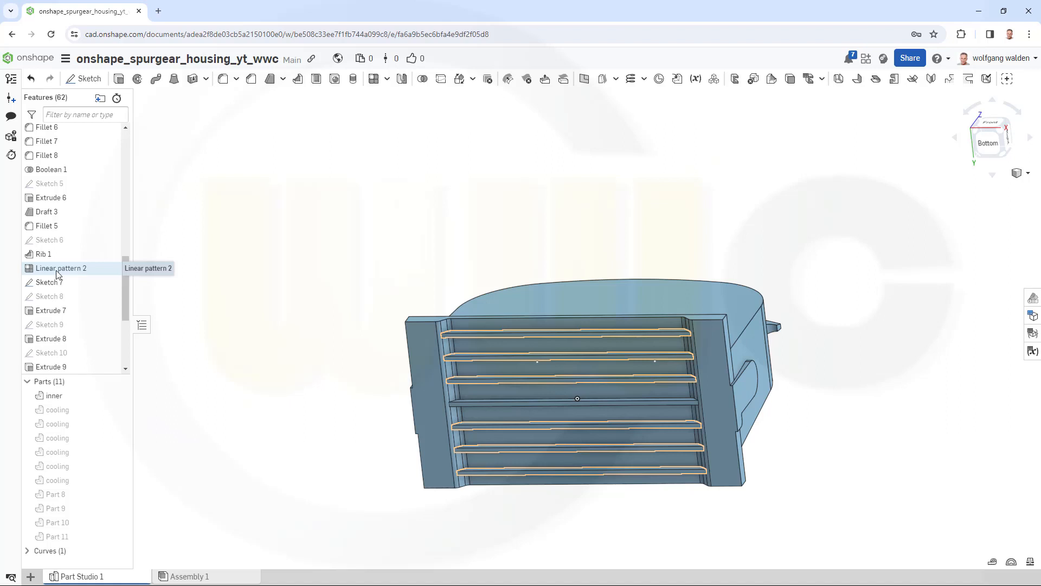
left_click(46, 199)
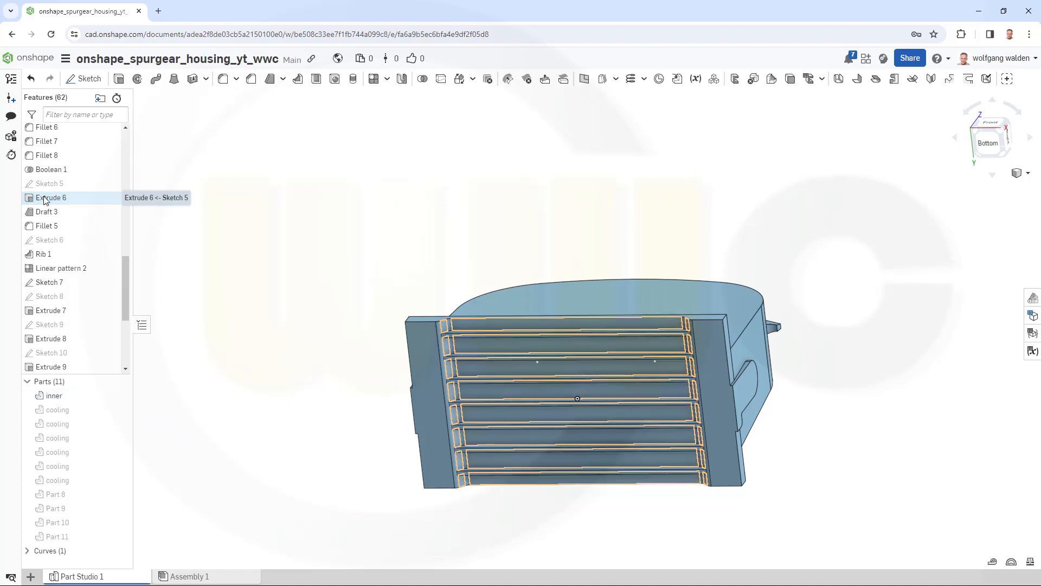
double_click(45, 199)
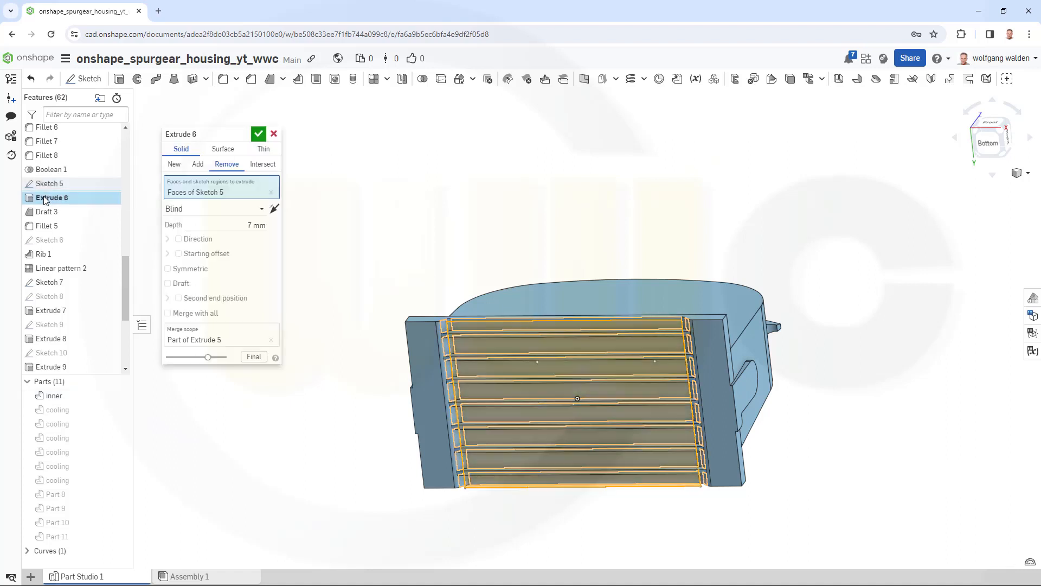
left_click(250, 225)
type("6")
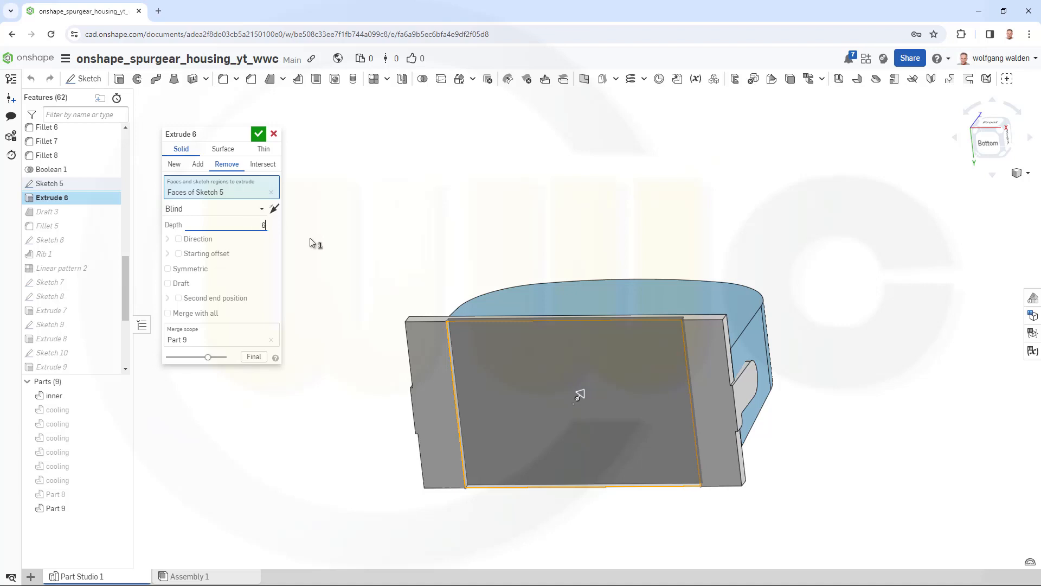
key("Return")
left_click(261, 136)
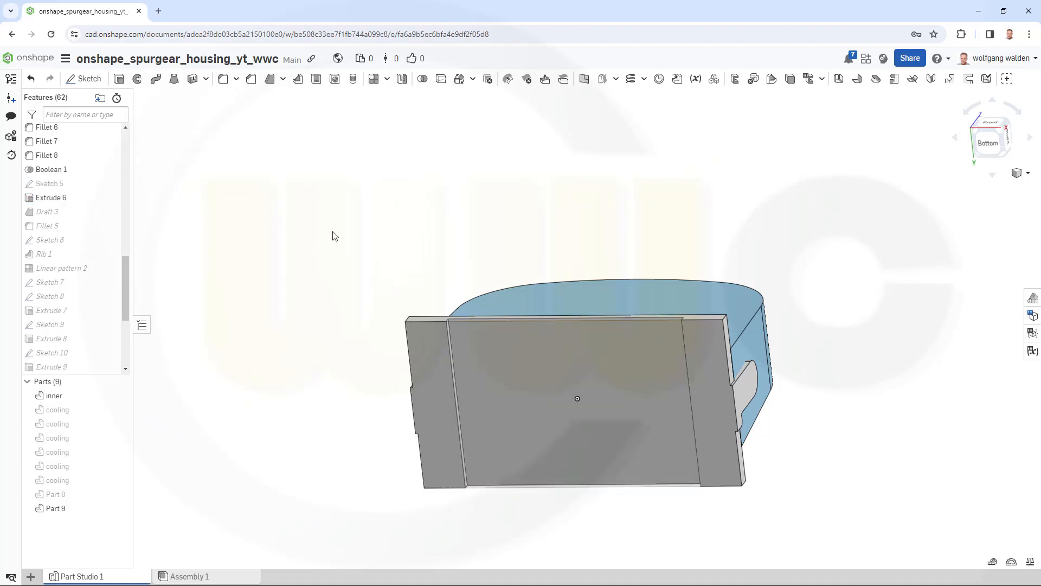
- Add a 5 mm fillet to the two long edges where the housing walls meet the base
right_click_drag(368, 279, 395, 320)
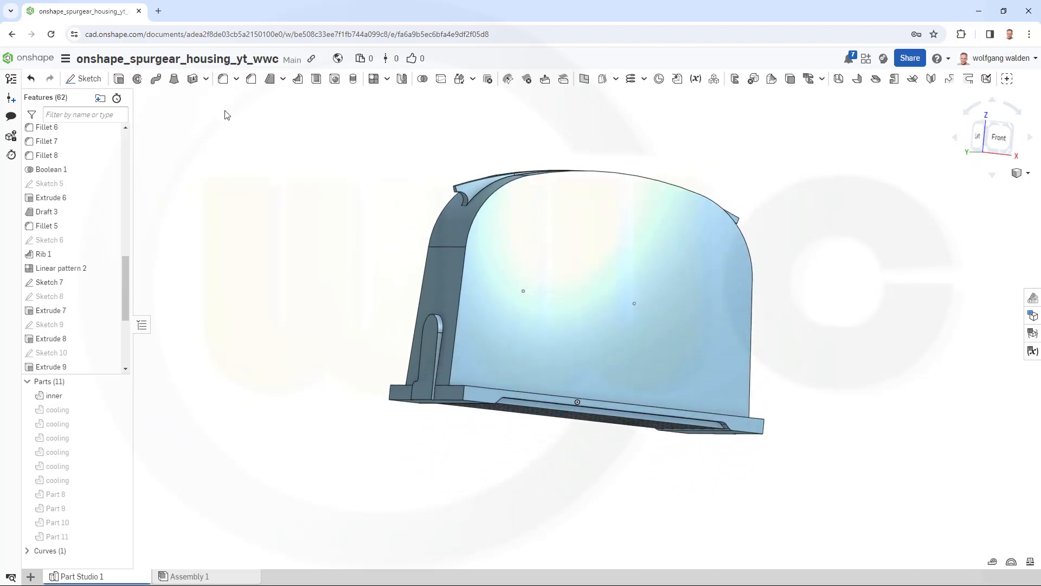
left_click(225, 80)
key("p")
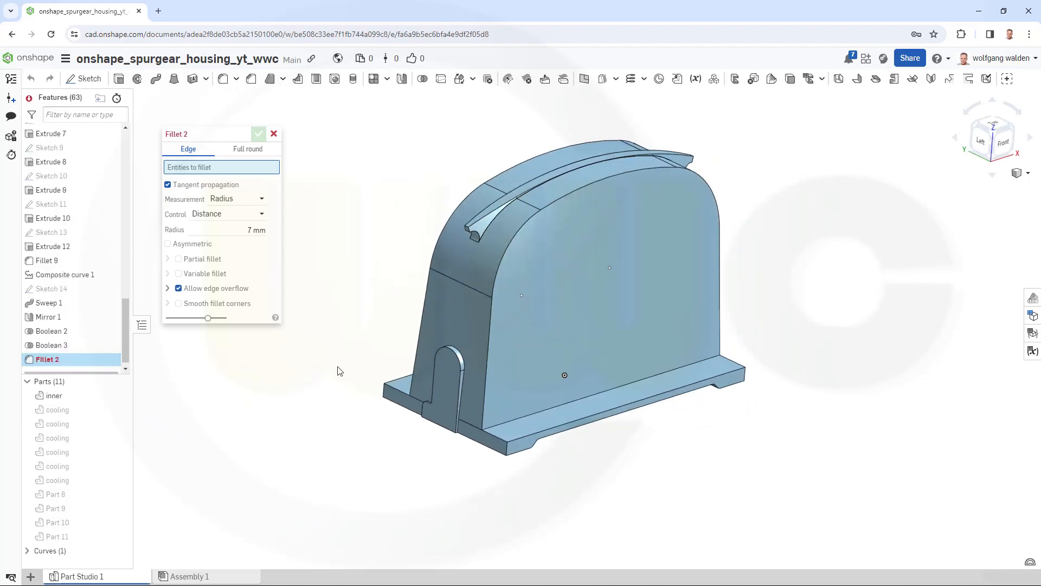
left_click(257, 230)
type("5")
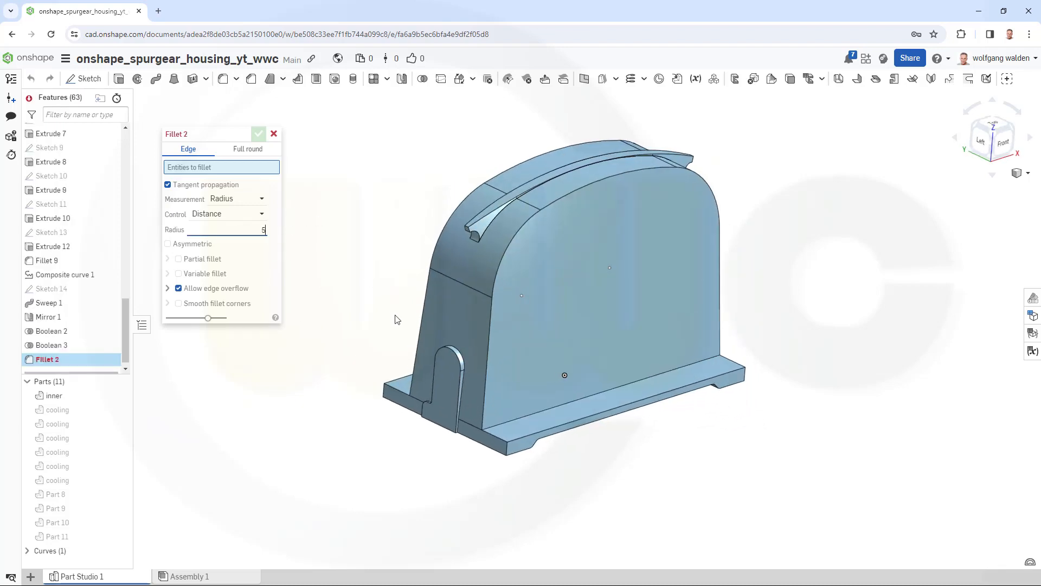
left_click(527, 413)
right_click_drag(302, 384, 379, 421)
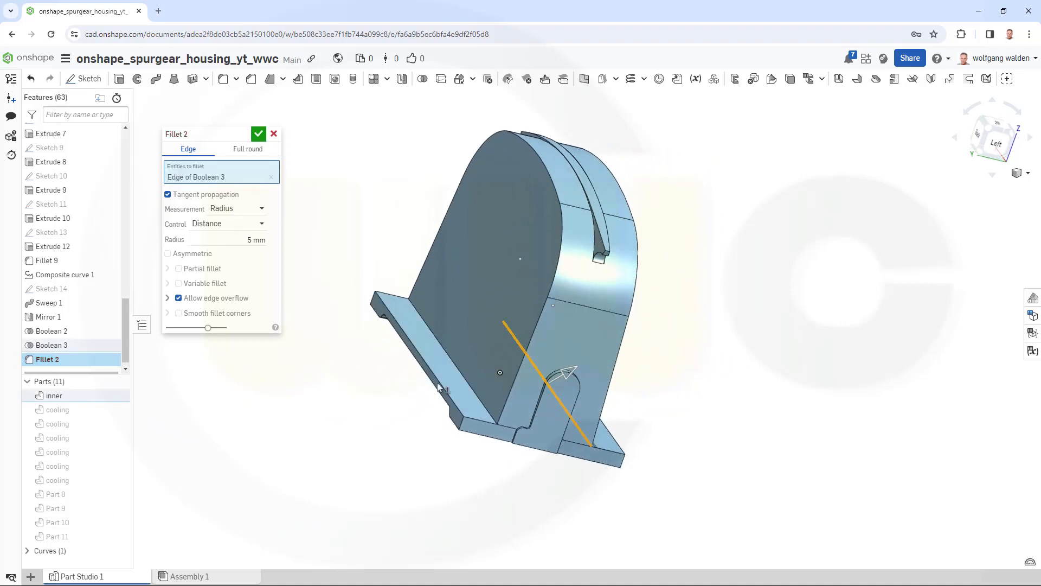
left_click(468, 380)
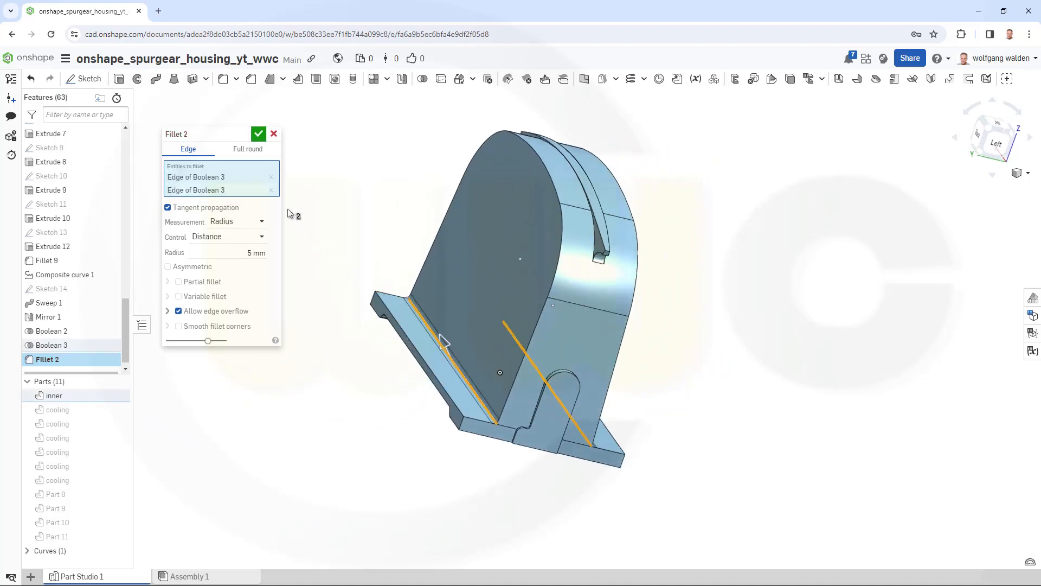
left_click(258, 134)
- Round the four vertical corner edges of the base plate with a 10 mm fillet
mouse_move(844, 431)
right_mouse_down()
mouse_move(785, 407)
mouse_move(772, 418)
right_mouse_up()
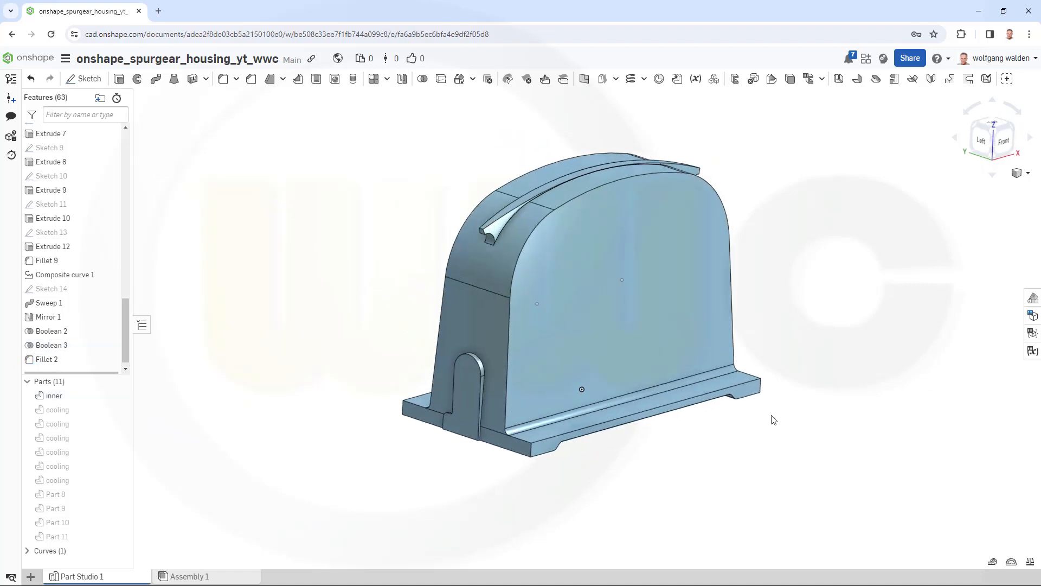
left_click(223, 78)
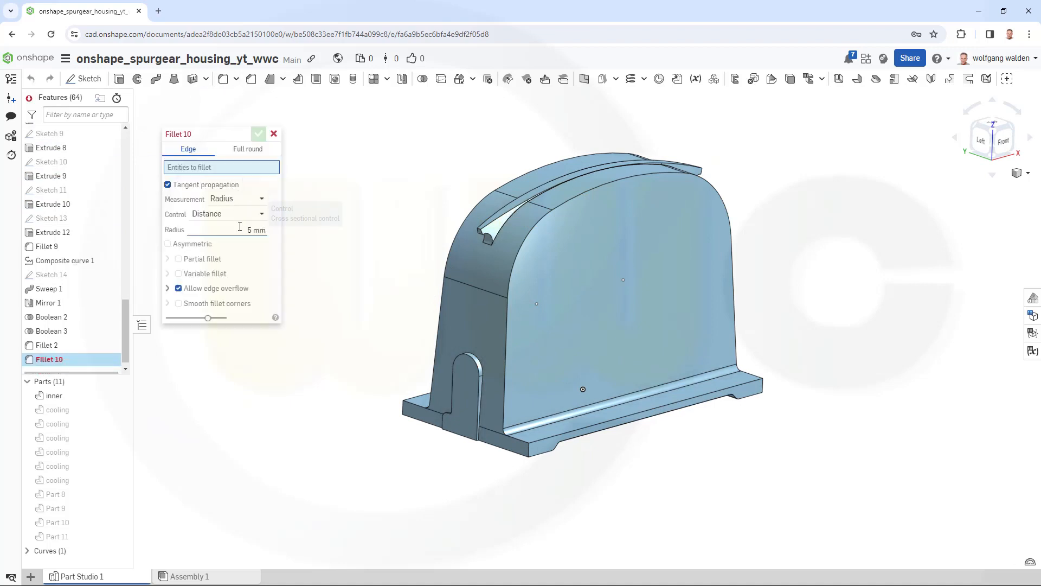
left_click(256, 230)
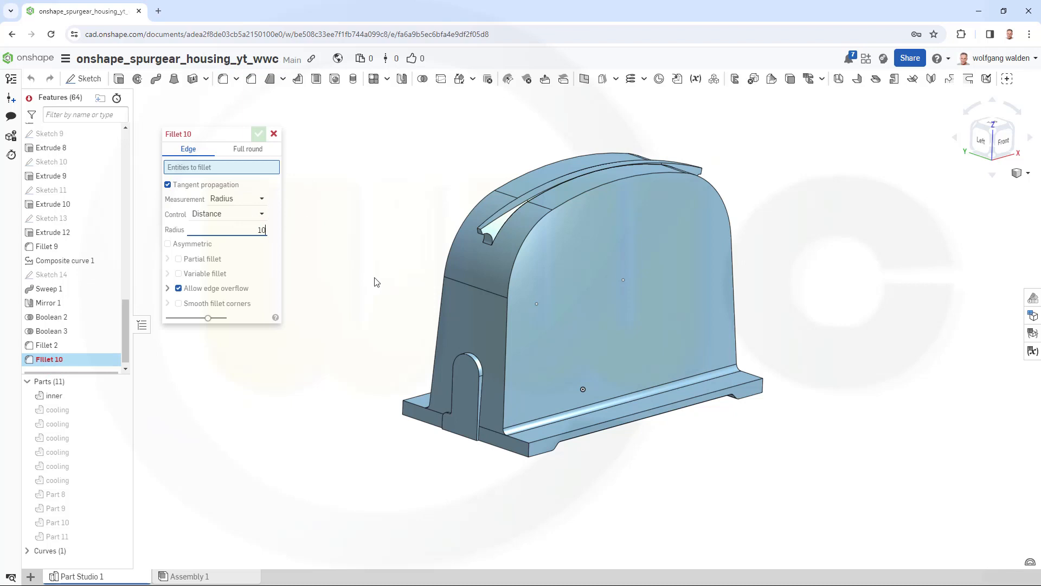
type("10")
left_click(529, 454)
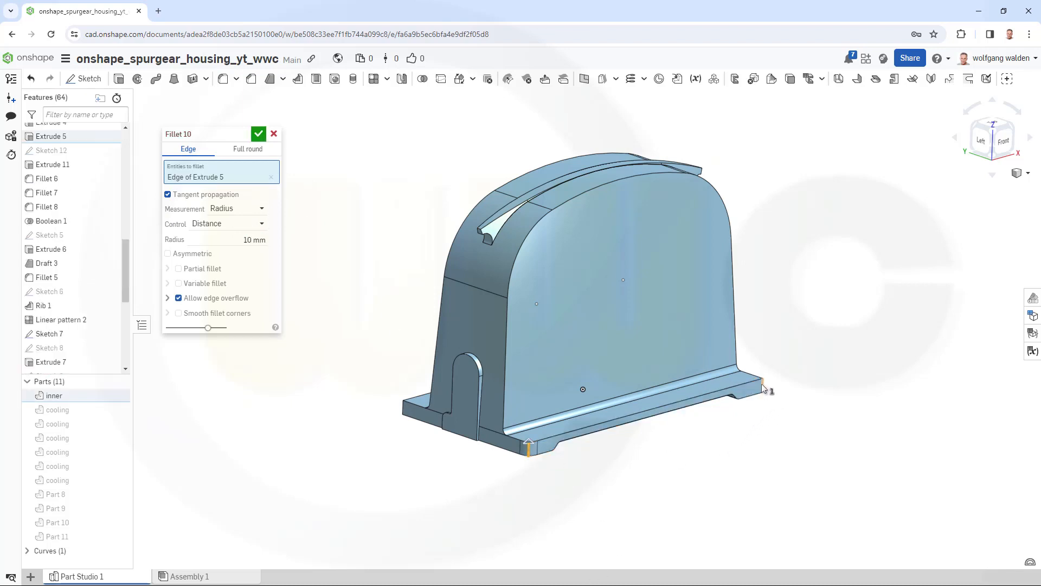
left_click(763, 385)
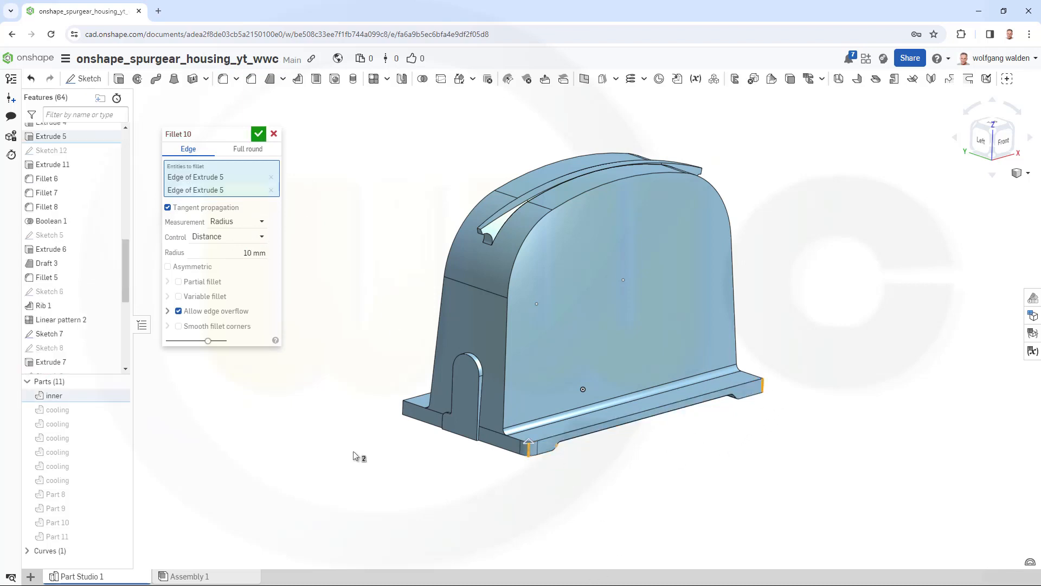
left_click(403, 411)
right_click_drag(337, 412, 445, 441)
left_click(349, 417)
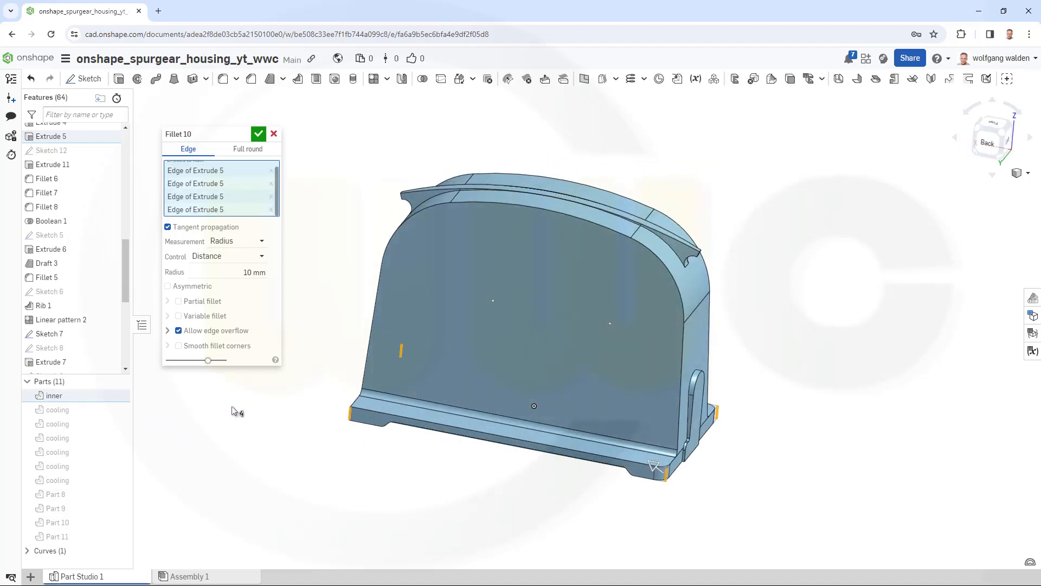
left_click(259, 136)
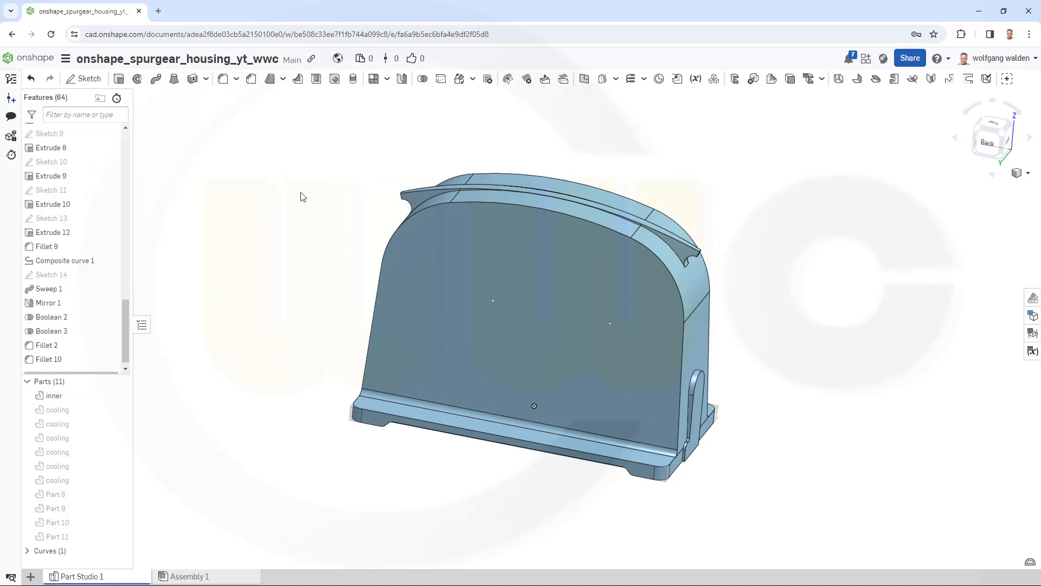
- Add a 5 mm fillet to the two long arched outer edges of the housing body, from Extrude 1
right_click_drag(318, 278, 337, 294)
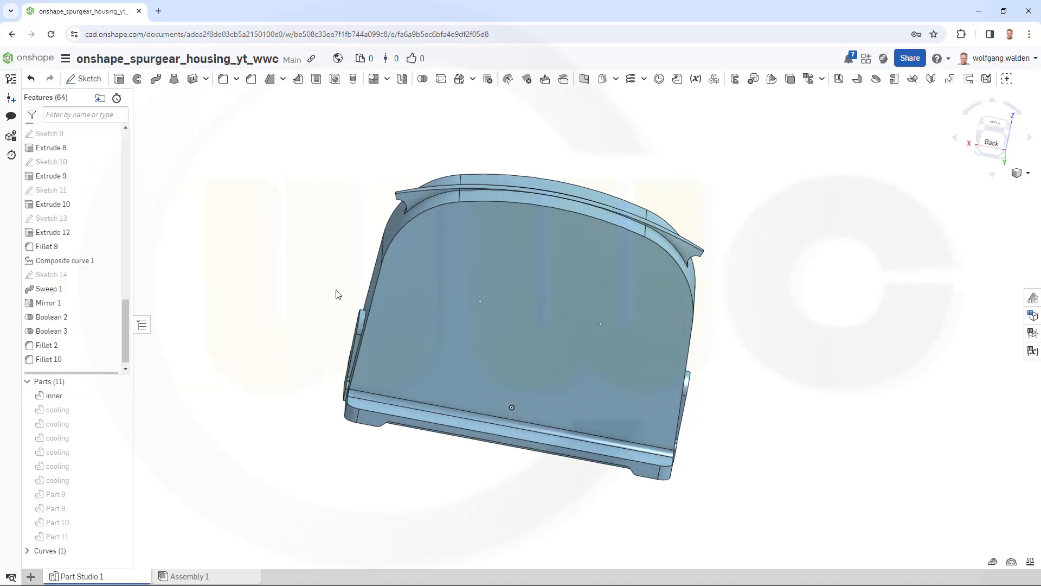
mouse_move(271, 286)
right_mouse_down()
mouse_move(282, 318)
mouse_move(300, 300)
mouse_move(321, 313)
mouse_move(317, 353)
mouse_move(288, 337)
right_mouse_up()
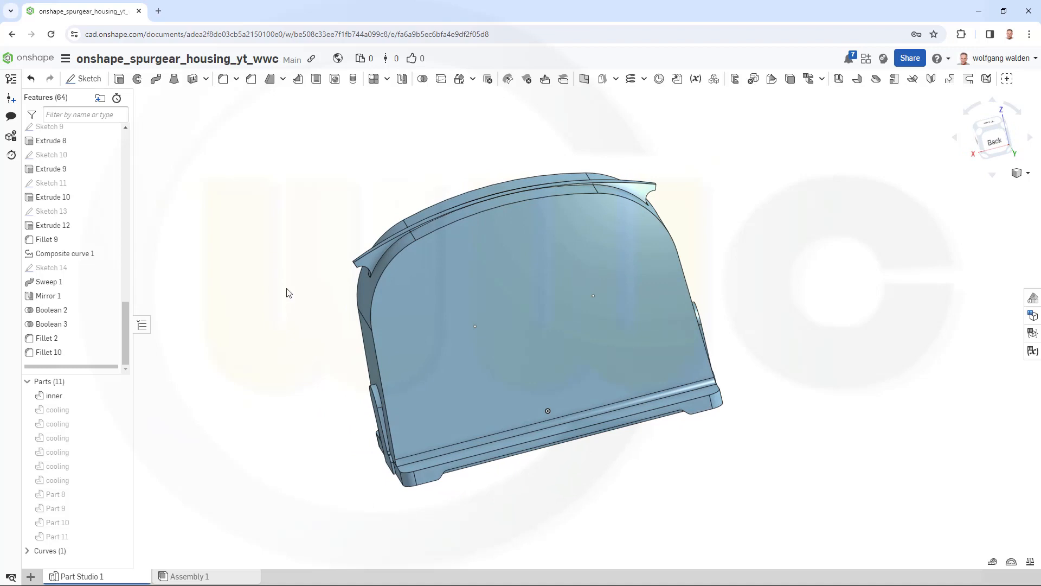
right_click_drag(304, 286, 275, 313)
left_click(223, 79)
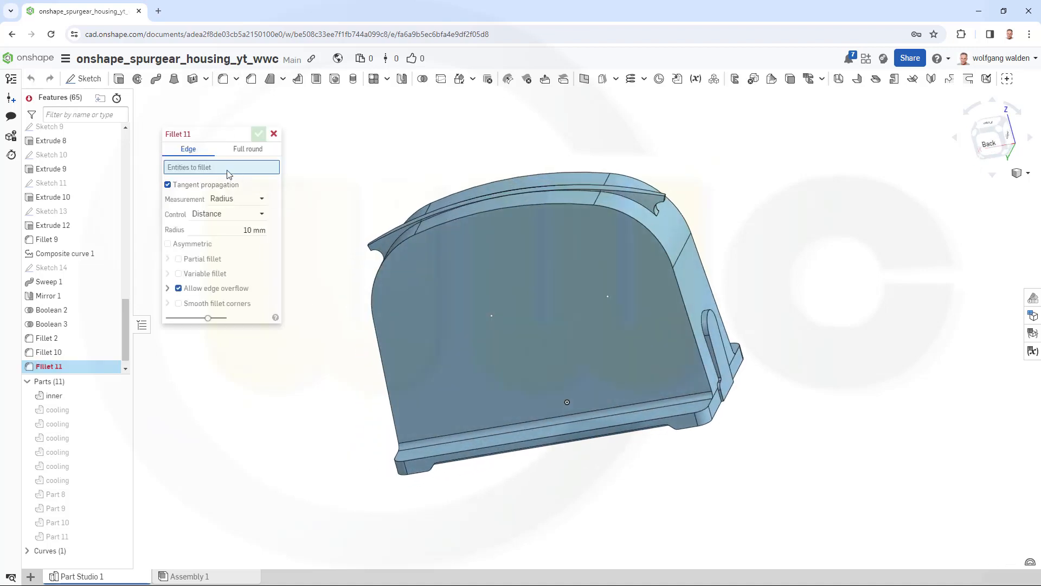
left_click(255, 230)
type("5")
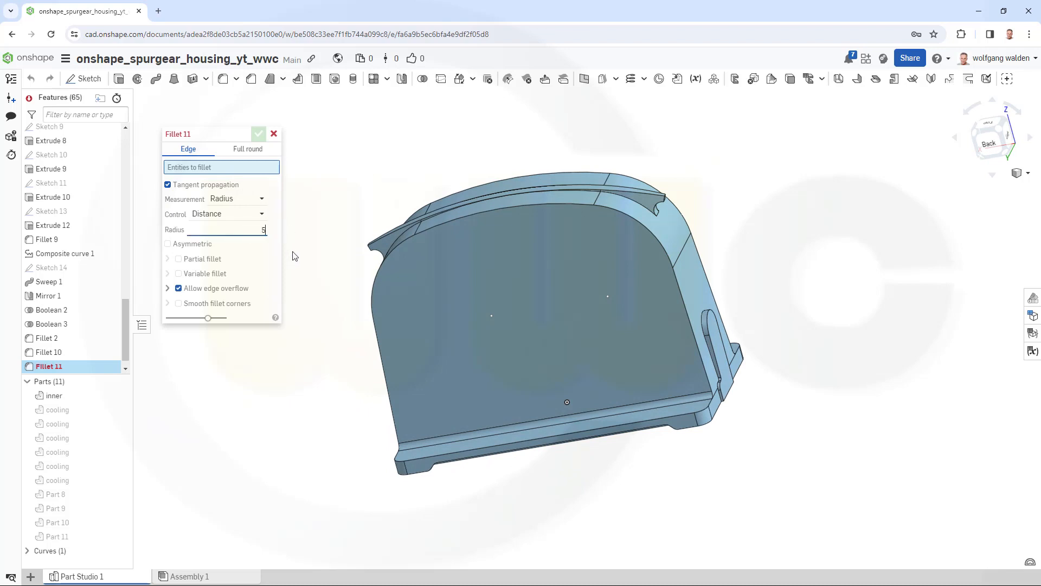
key("Tab")
right_click_drag(312, 418, 250, 420)
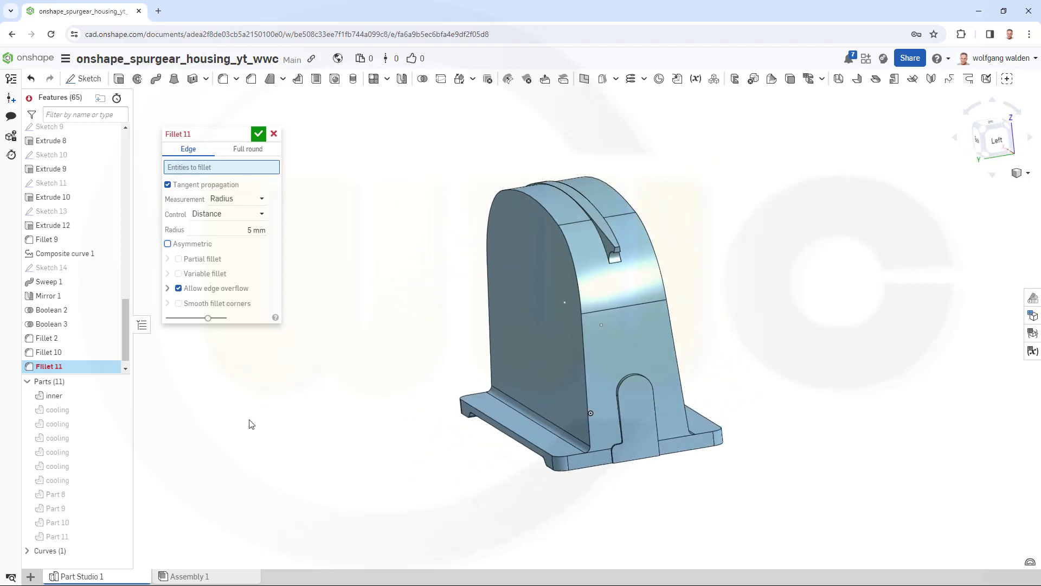
left_click(591, 364)
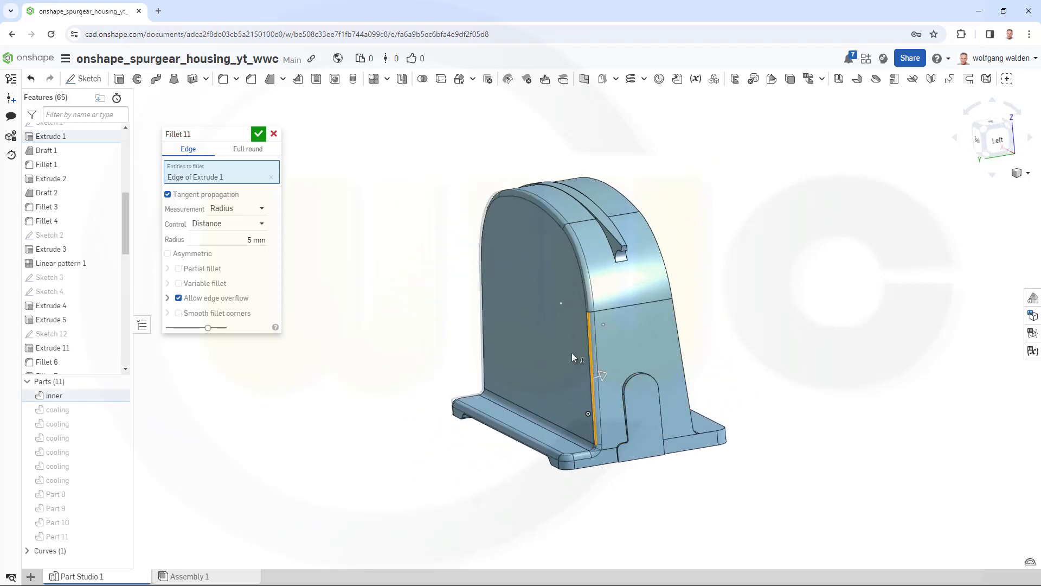
left_click(681, 349)
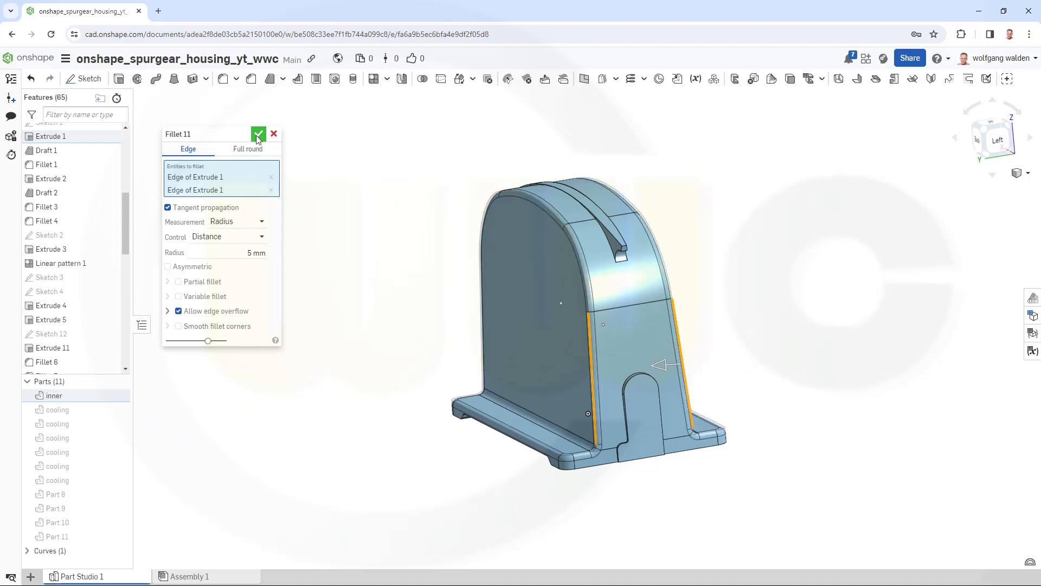
- Add a 1.5 mm fillet where the arch-shaped boss meets the left end wall and base edge, including its short stepped side
right_click_drag(629, 511, 609, 490)
scroll(611, 477, "up", 5)
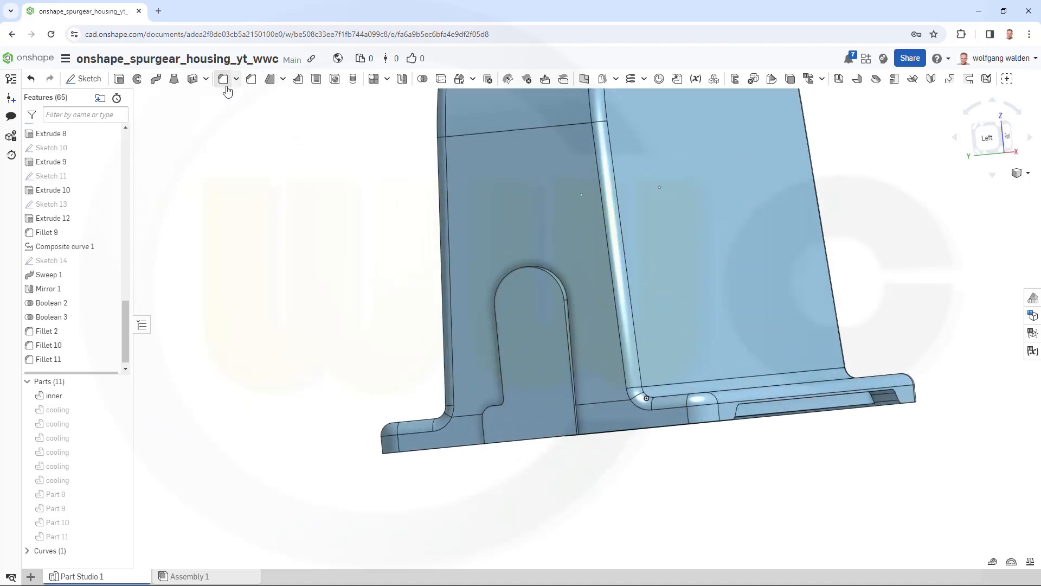
left_click(222, 80)
left_click(256, 230)
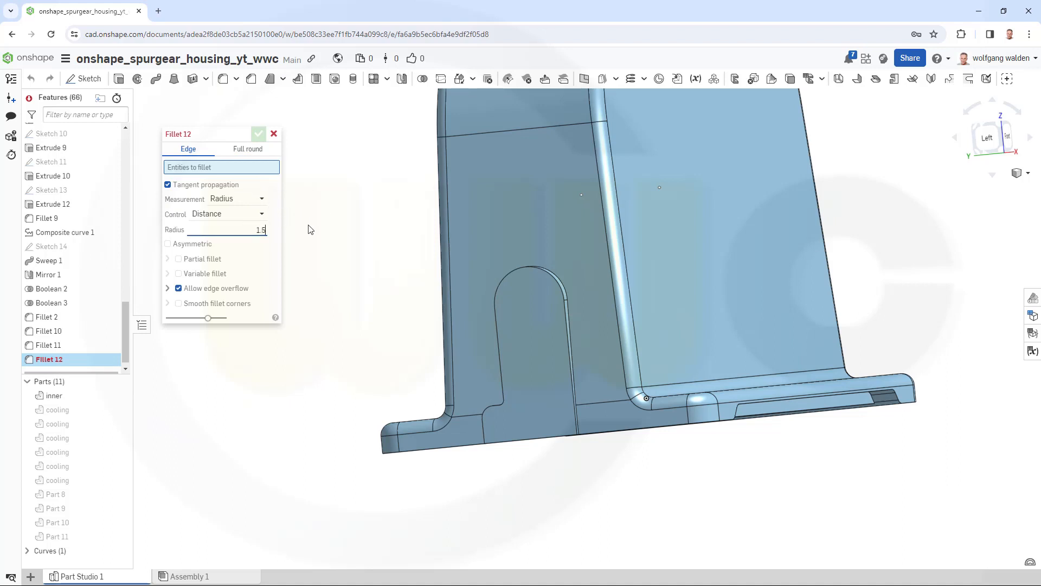
type("1.5")
key("Tab")
scroll(629, 471, "up", 3)
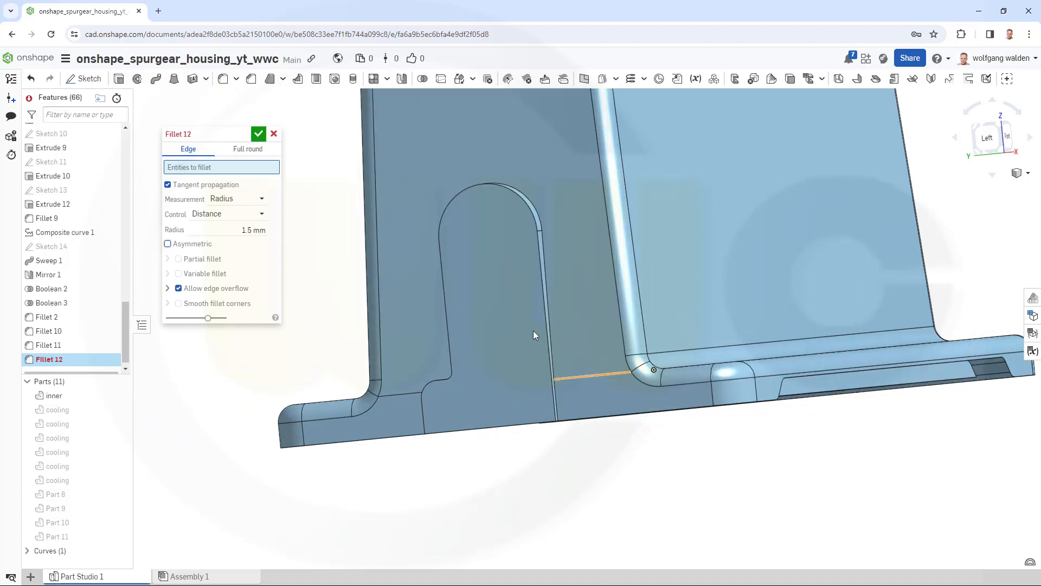
left_click(547, 264)
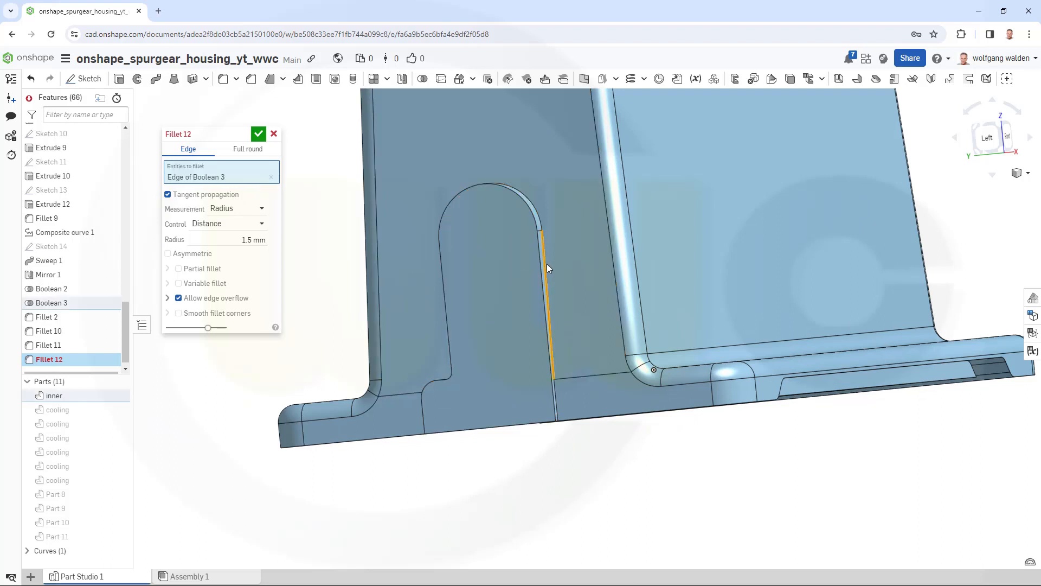
left_click(558, 400)
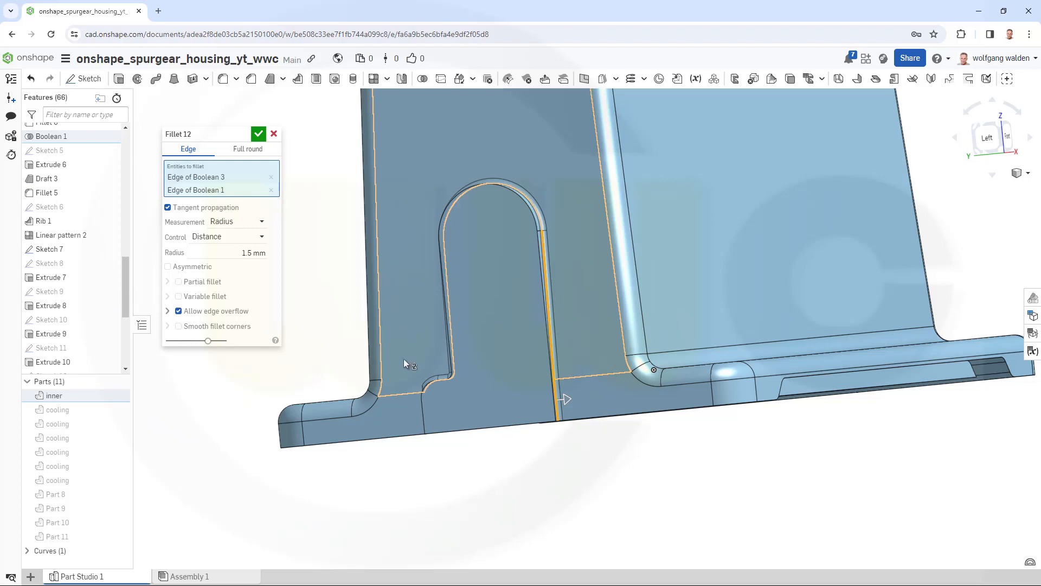
right_click_drag(459, 395, 509, 382)
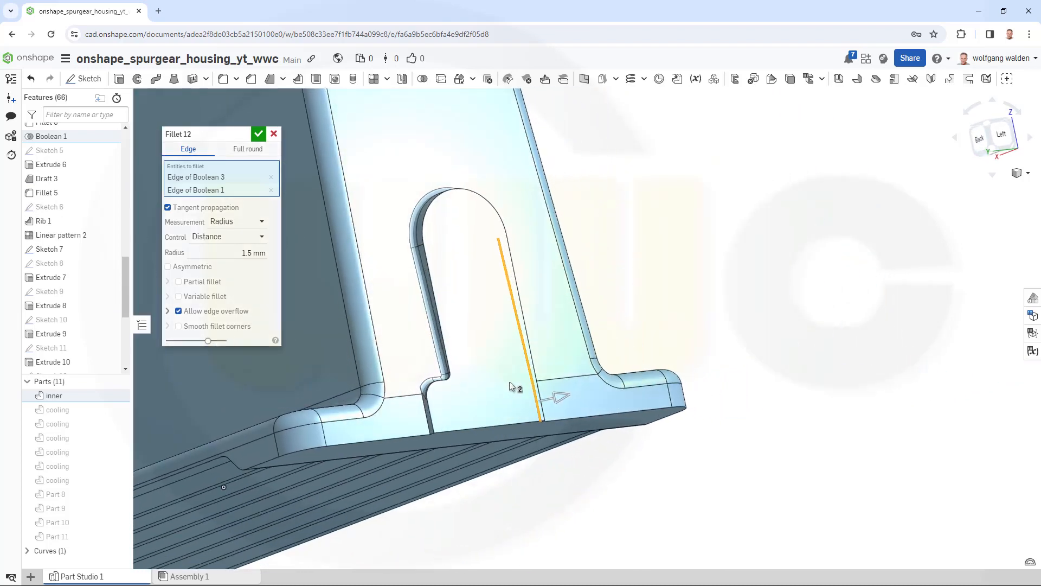
scroll(437, 431, "up", 5)
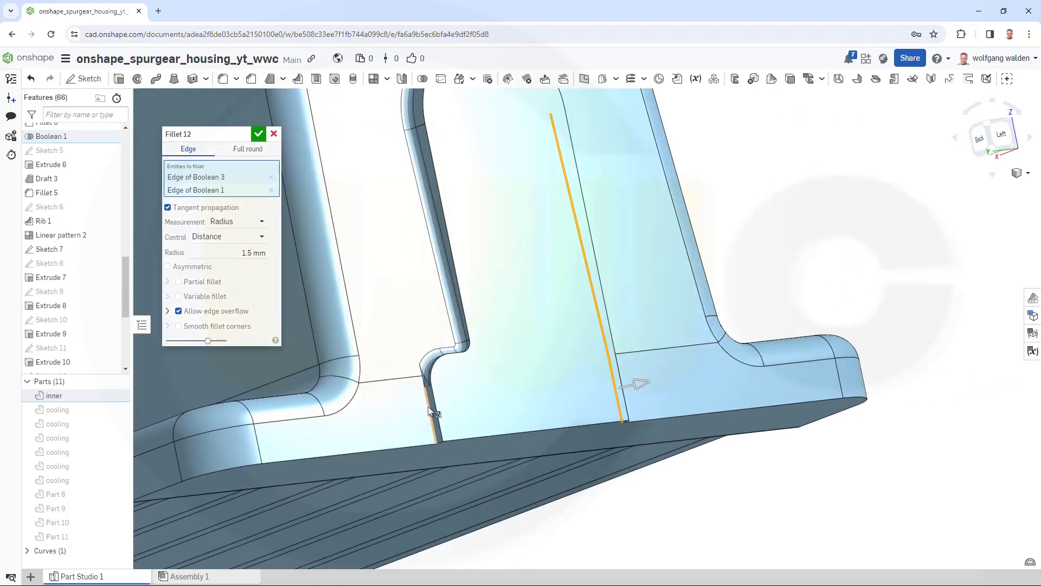
left_click(428, 406)
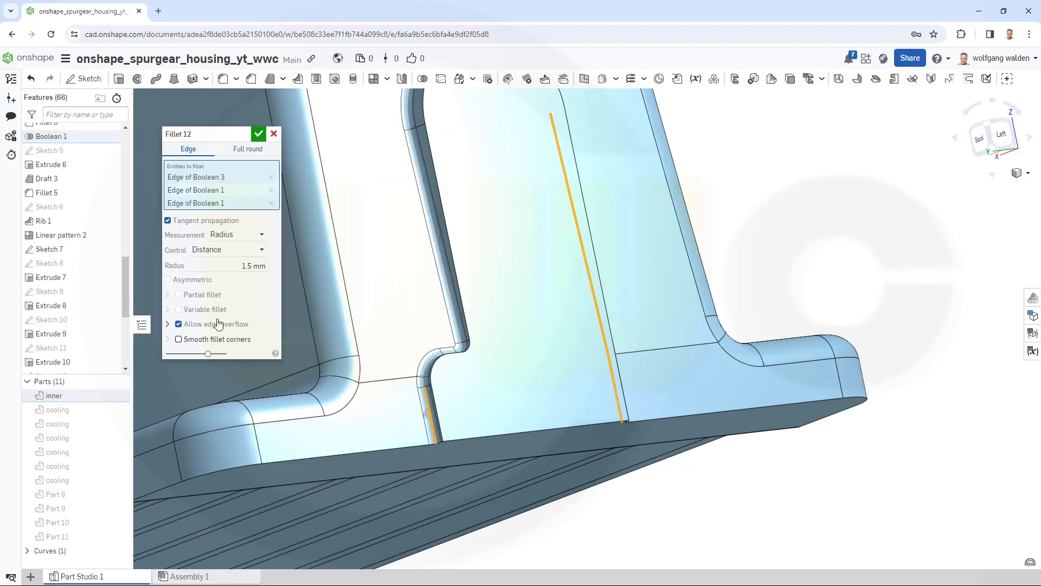
left_click(258, 135)
- Fillet the matching arch-shaped boss outline on the opposite, right end wall with a 1.5 mm radius
right_click_drag(759, 326, 625, 367)
scroll(623, 372, "down", 3)
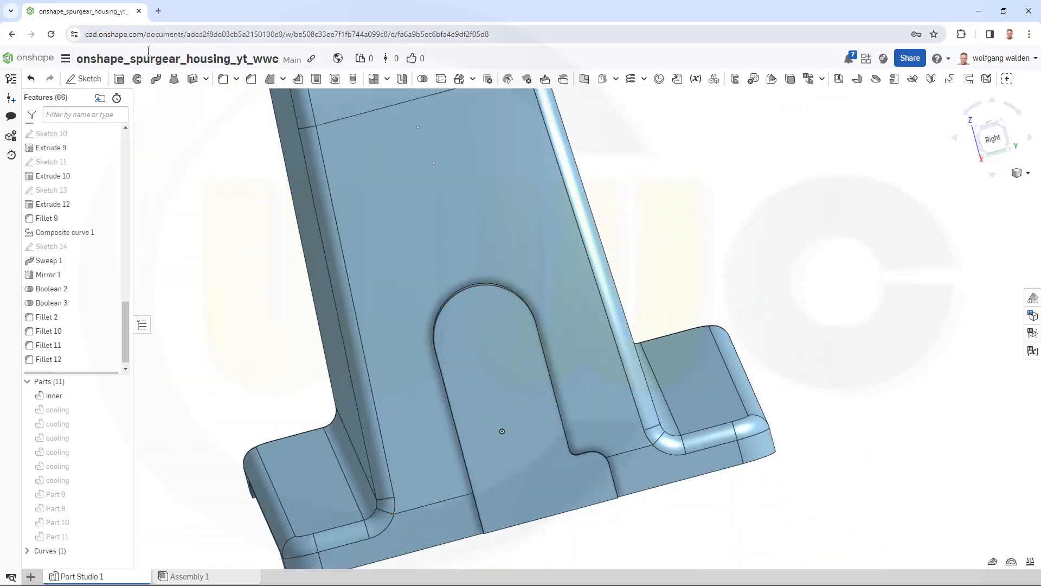
left_click(223, 79)
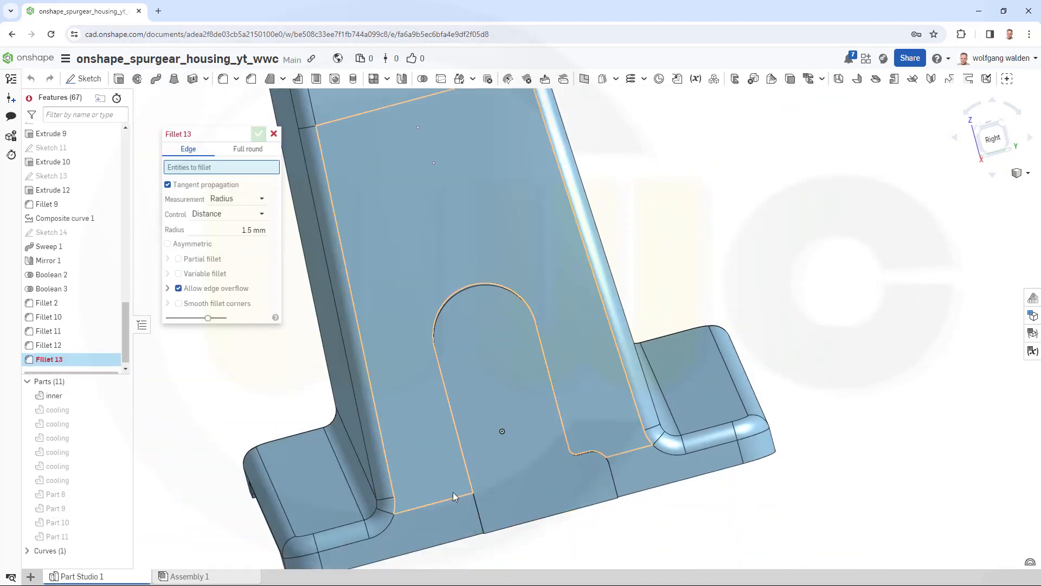
right_click_drag(502, 478, 467, 472)
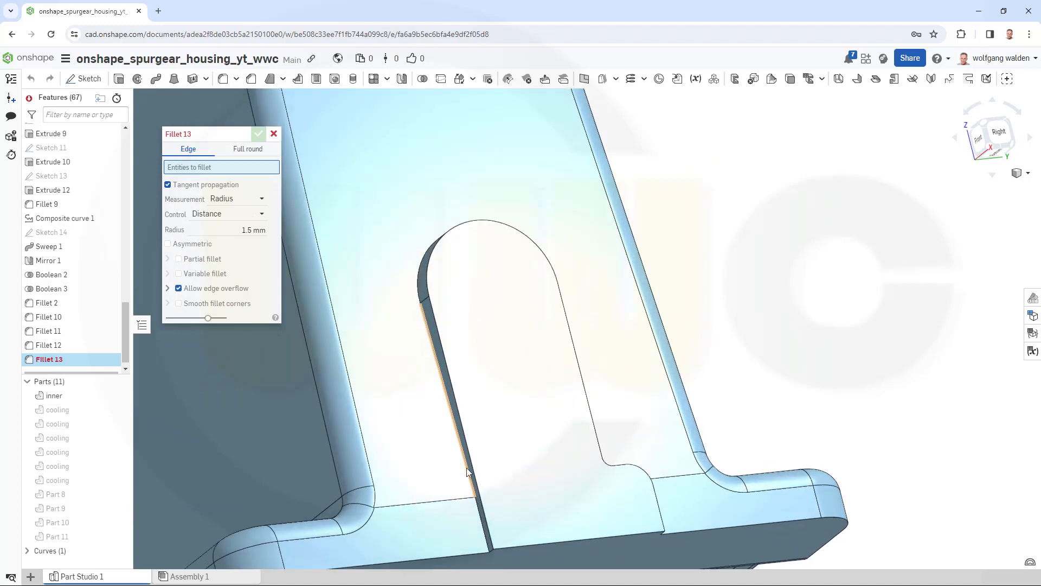
left_click(486, 535)
right_click_drag(661, 486, 624, 506)
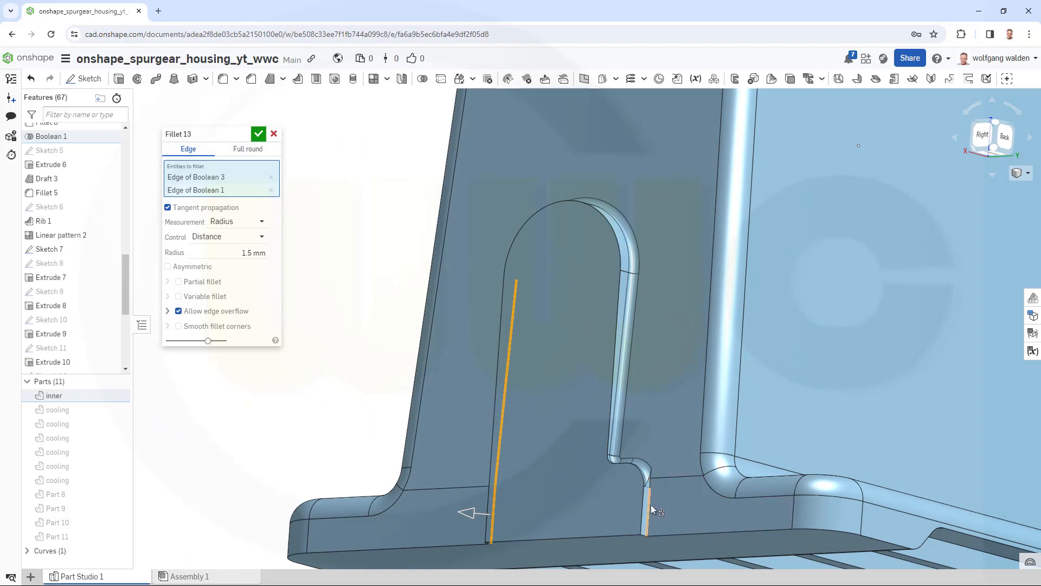
left_click(650, 505)
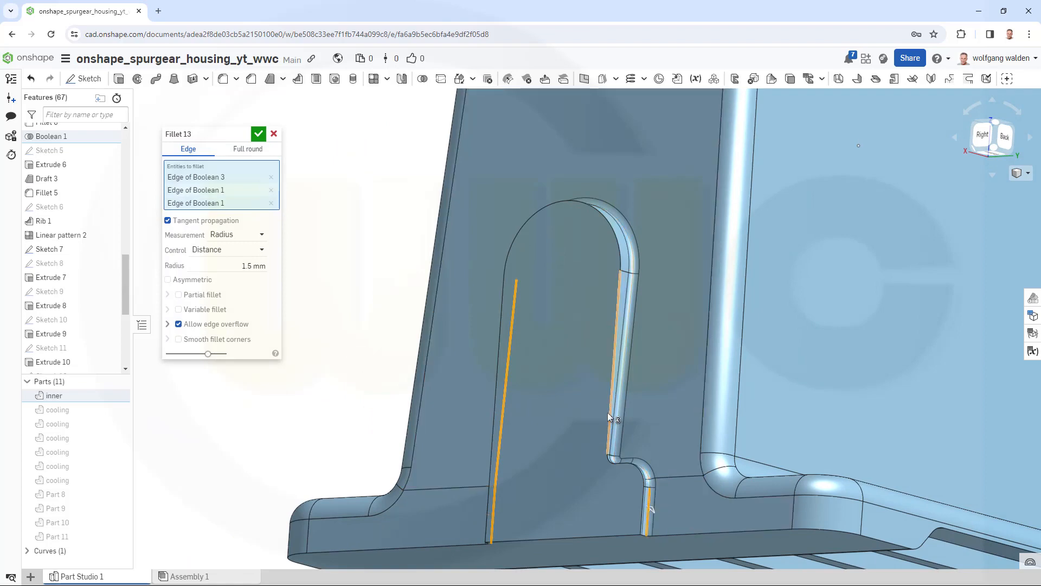
left_click(258, 134)
- Show the hidden Part 11, the rectangular block through the housing's top
right_click_drag(384, 209, 654, 275)
middle_click_drag(654, 273, 658, 361)
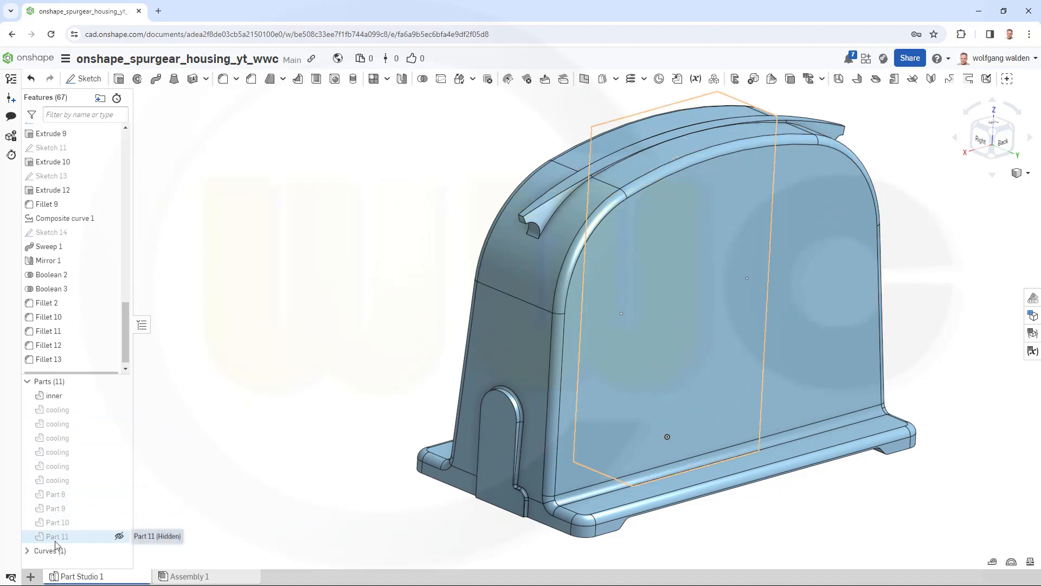
left_click(119, 537)
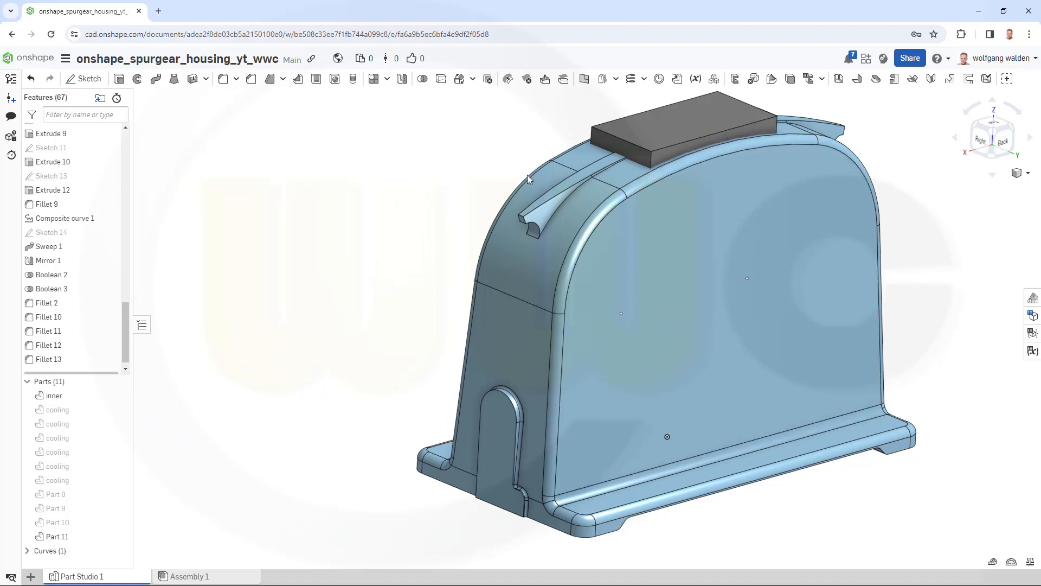
- Round the four vertical edges of Part 11, the rectangular block, with a 5 mm fillet
left_click(222, 80)
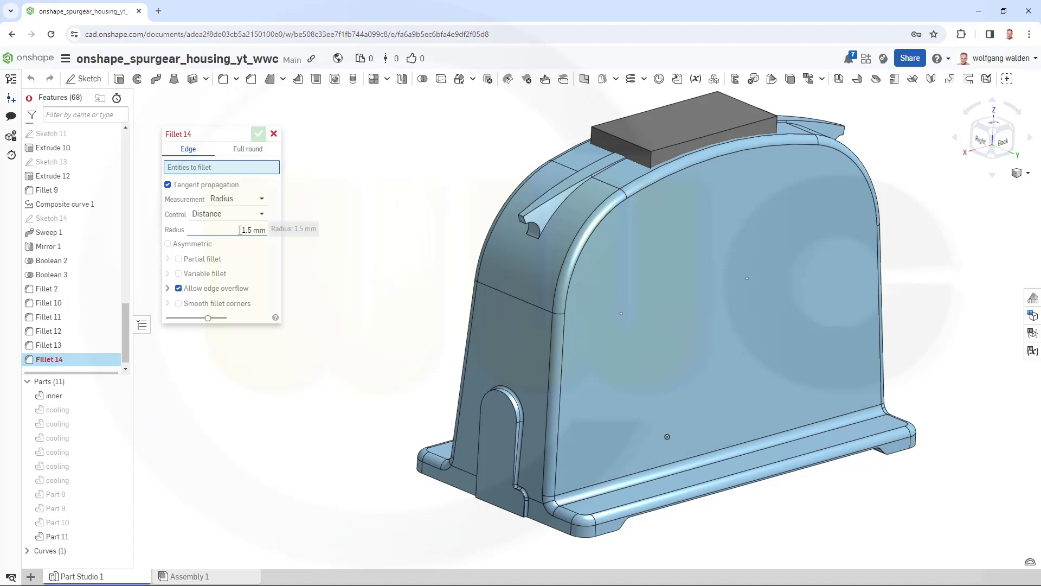
left_click_drag(240, 230, 313, 228)
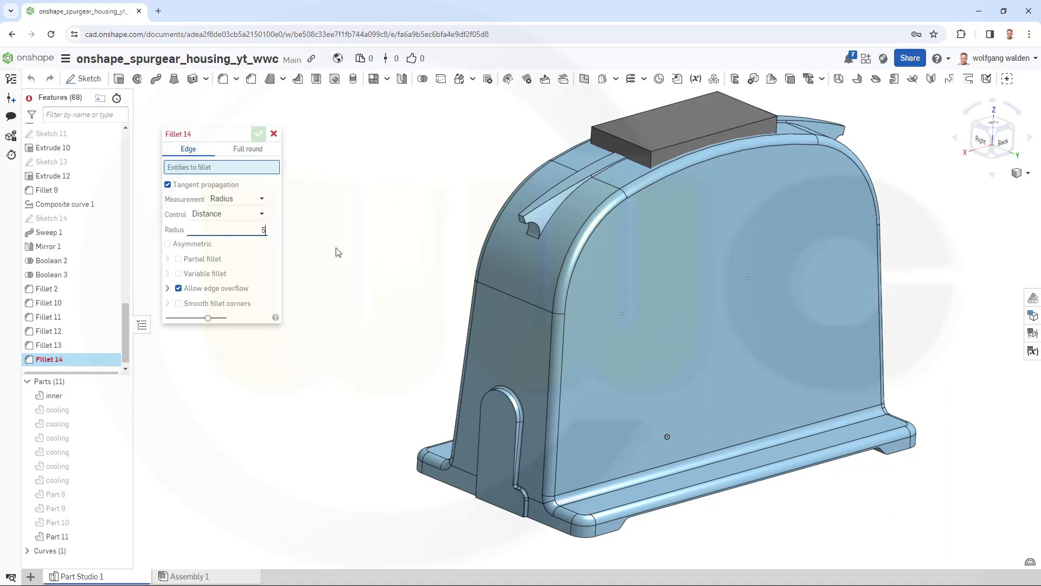
key("Return")
left_click(583, 148)
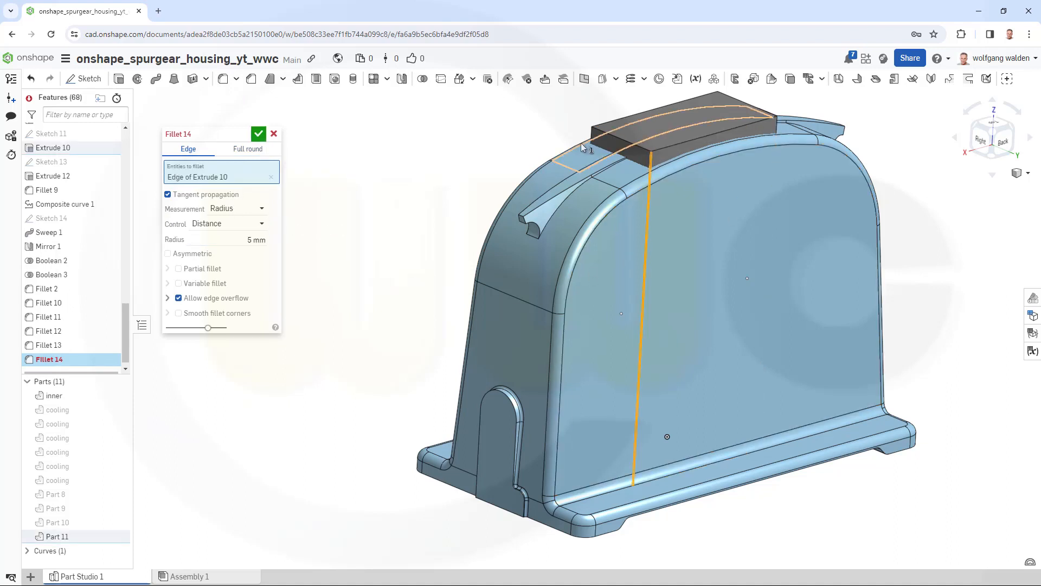
left_click(597, 135)
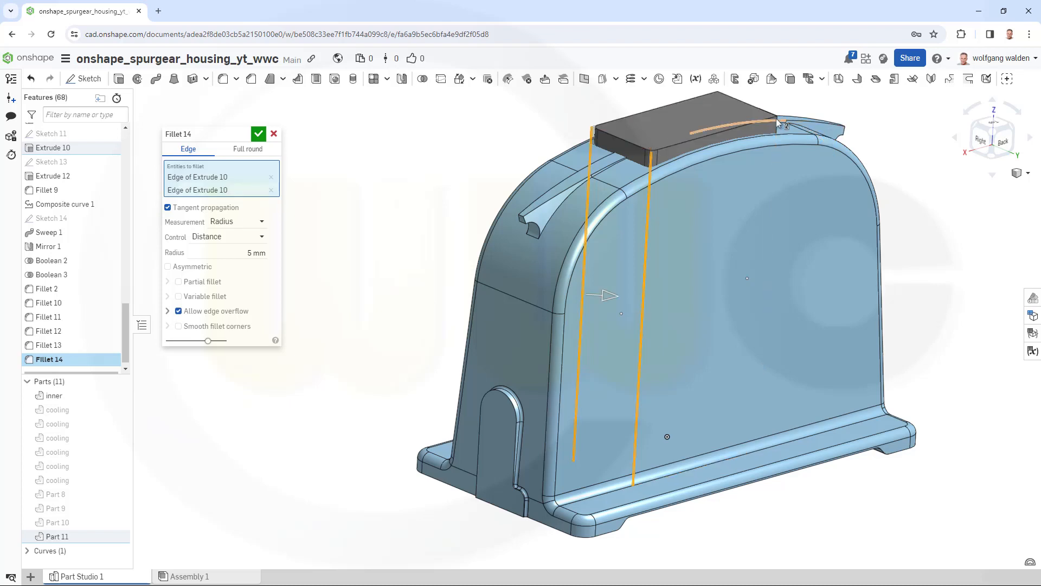
left_click(772, 163)
right_click_drag(852, 198, 764, 224)
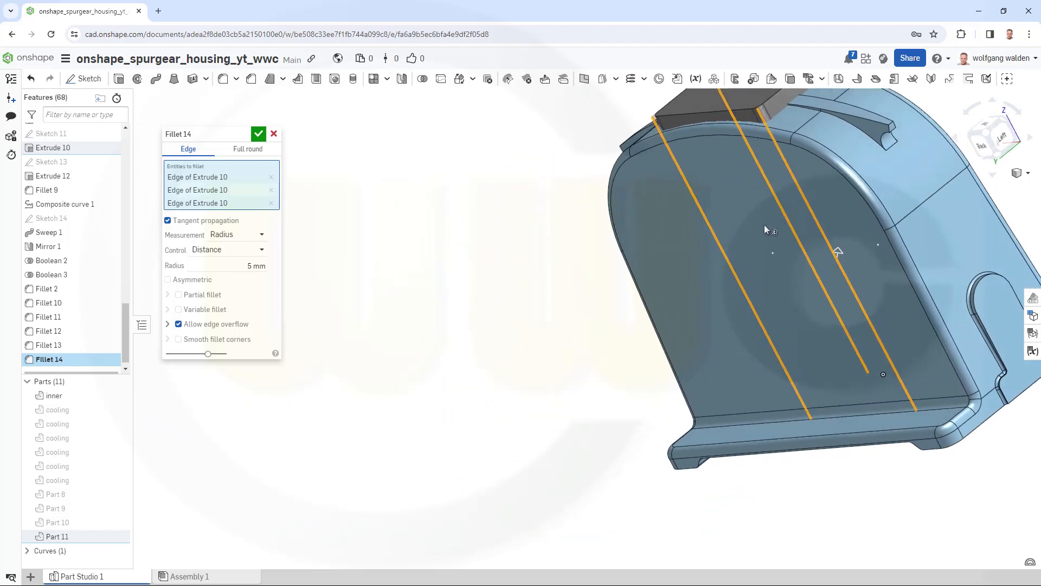
middle_click_drag(773, 182, 636, 284)
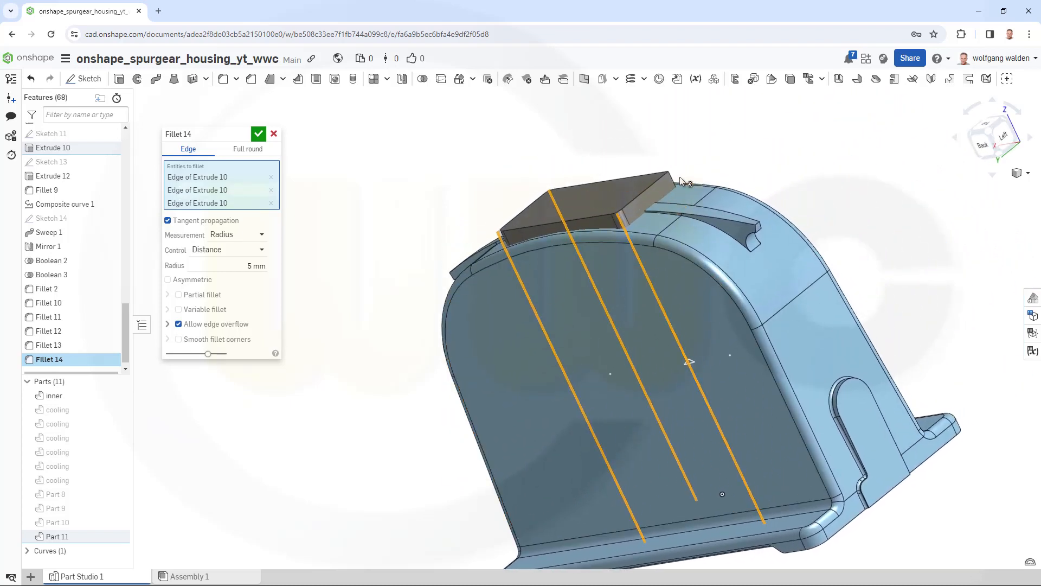
left_click(674, 177)
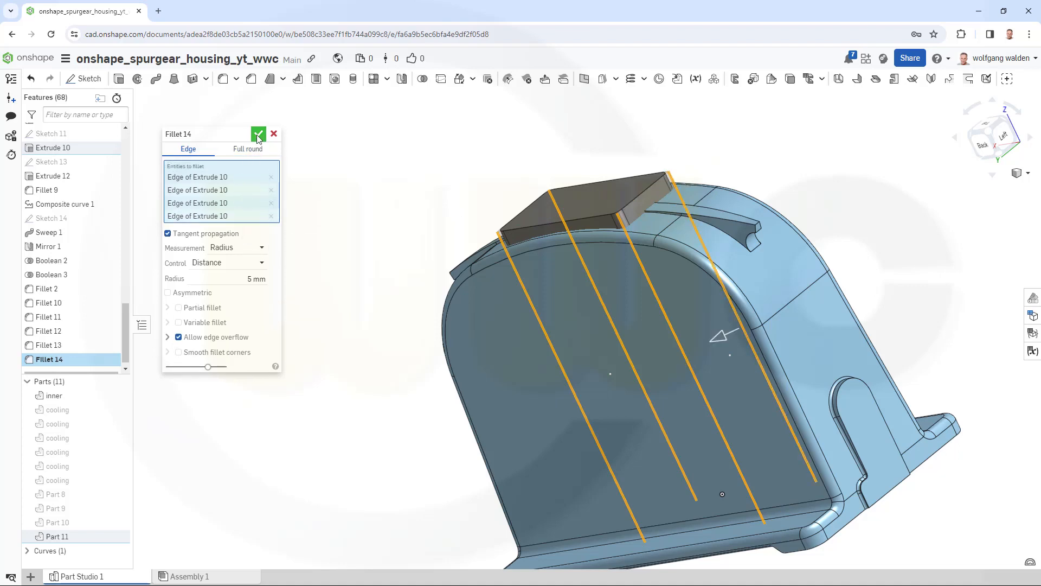
- Merge the inner housing body and the rectangular block, Part 11, with a Boolean union
right_click_drag(421, 346, 493, 319)
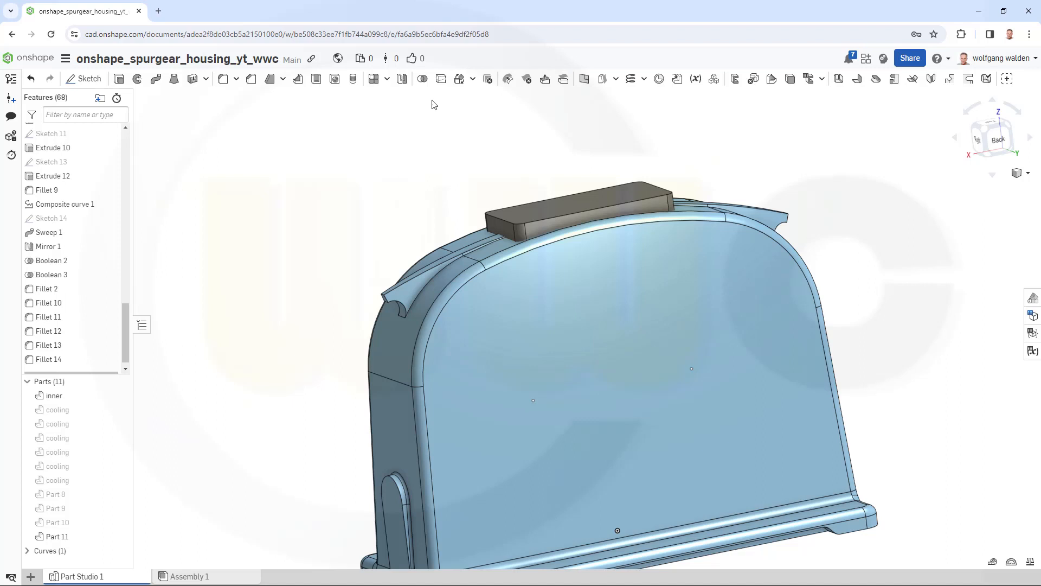
left_click(422, 79)
left_click(518, 255)
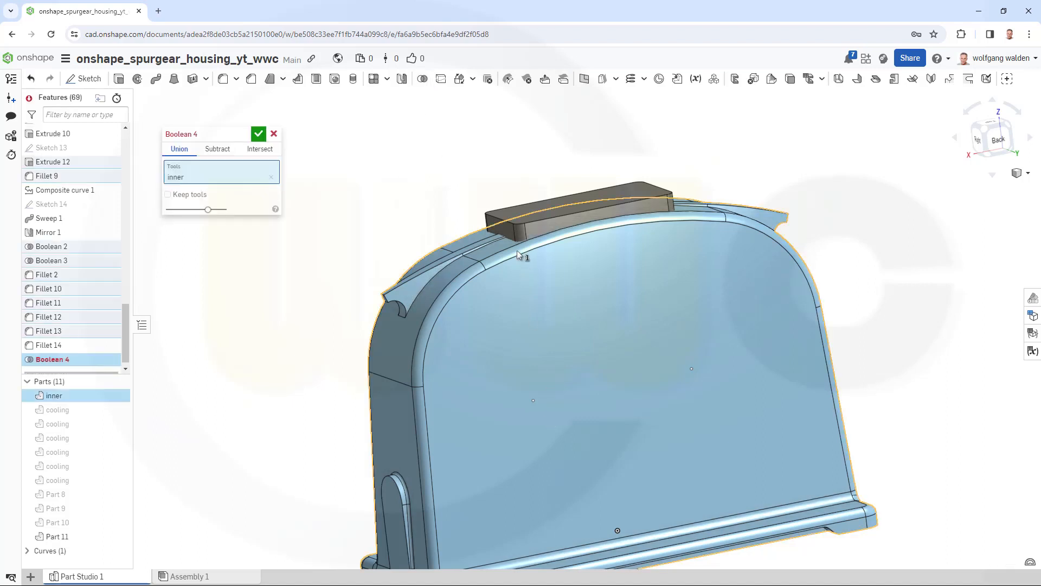
left_click(532, 228)
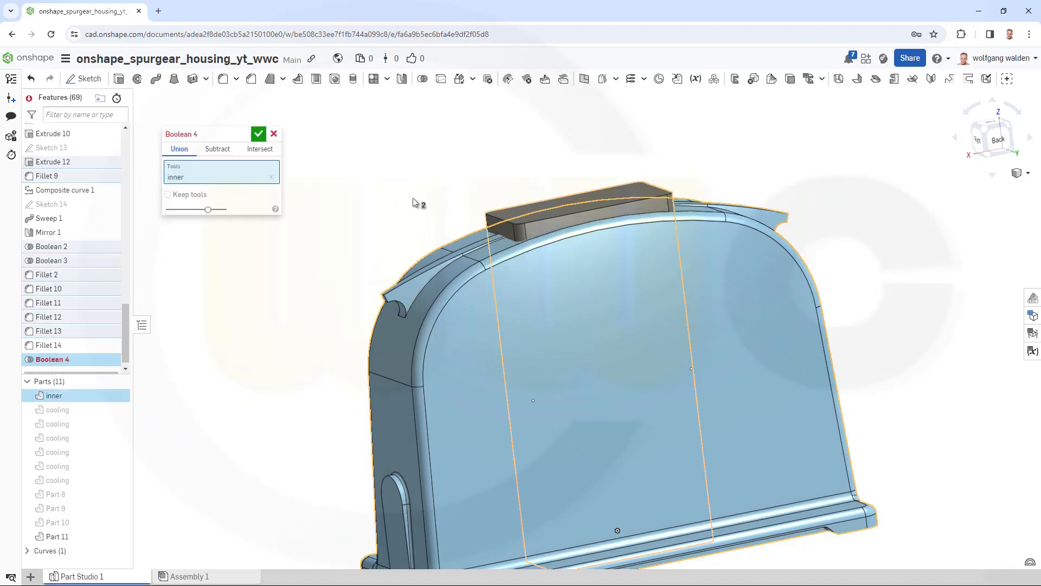
left_click(258, 136)
- Fillet the two curved edges where the right-end lifting hook meets the housing wall with a 0.7 mm radius
right_click_drag(889, 415, 866, 413)
right_click_drag(804, 395, 806, 385)
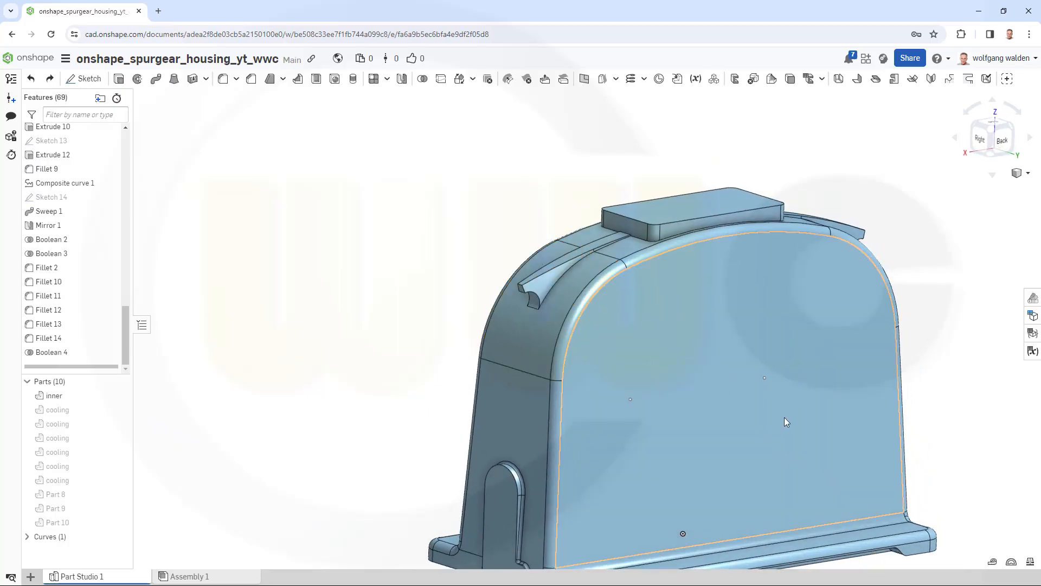
right_click_drag(779, 416, 515, 277)
scroll(305, 213, "up", 3)
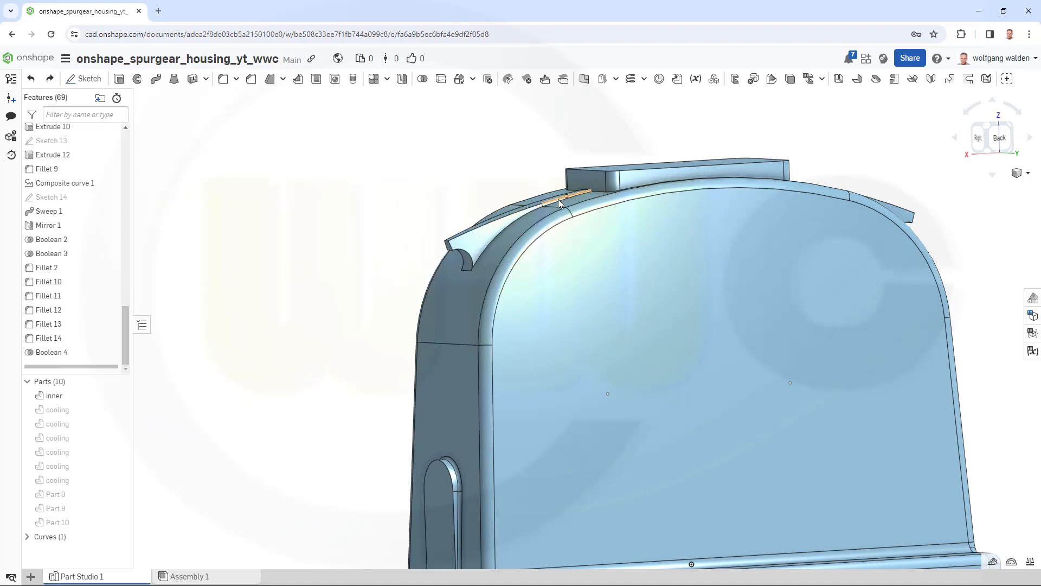
left_click(227, 80)
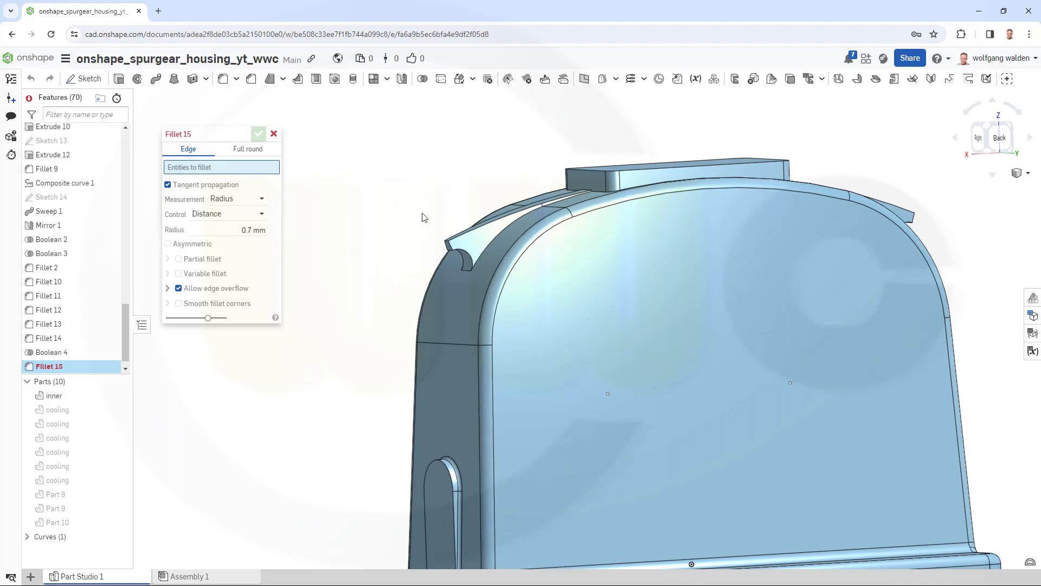
scroll(424, 217, "up", 4)
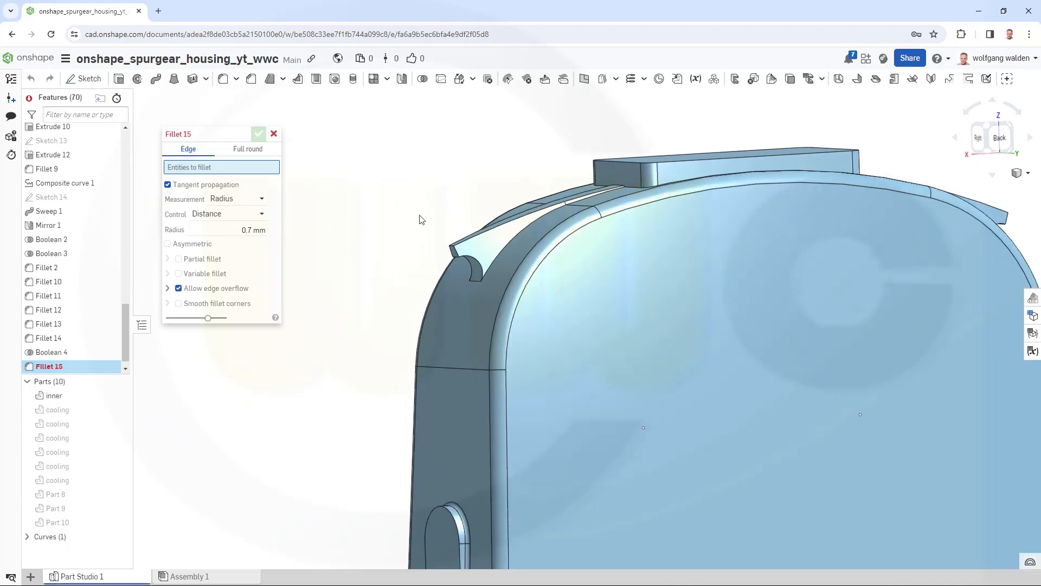
left_click(516, 259)
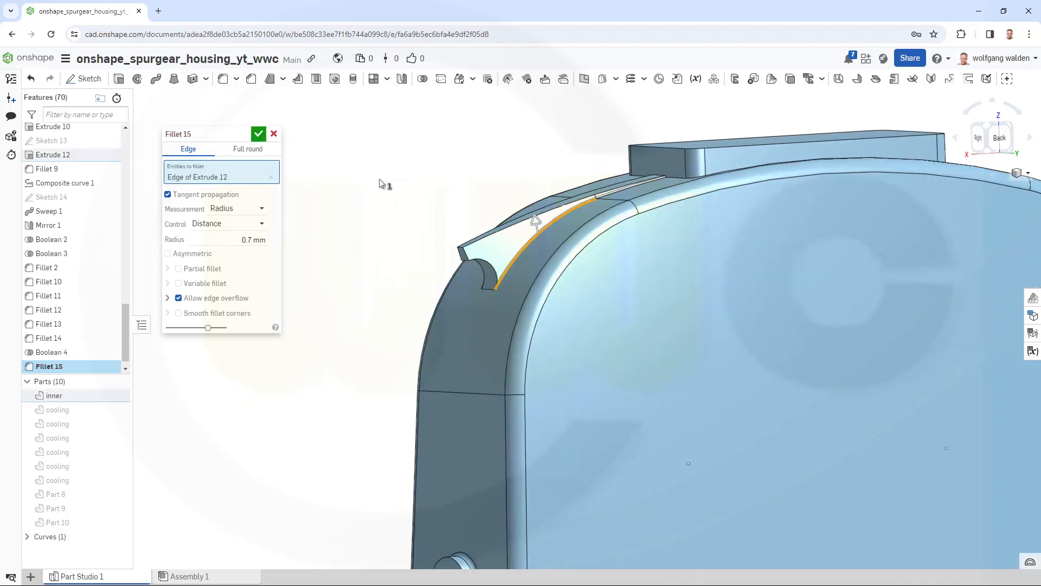
right_click_drag(360, 213, 596, 245)
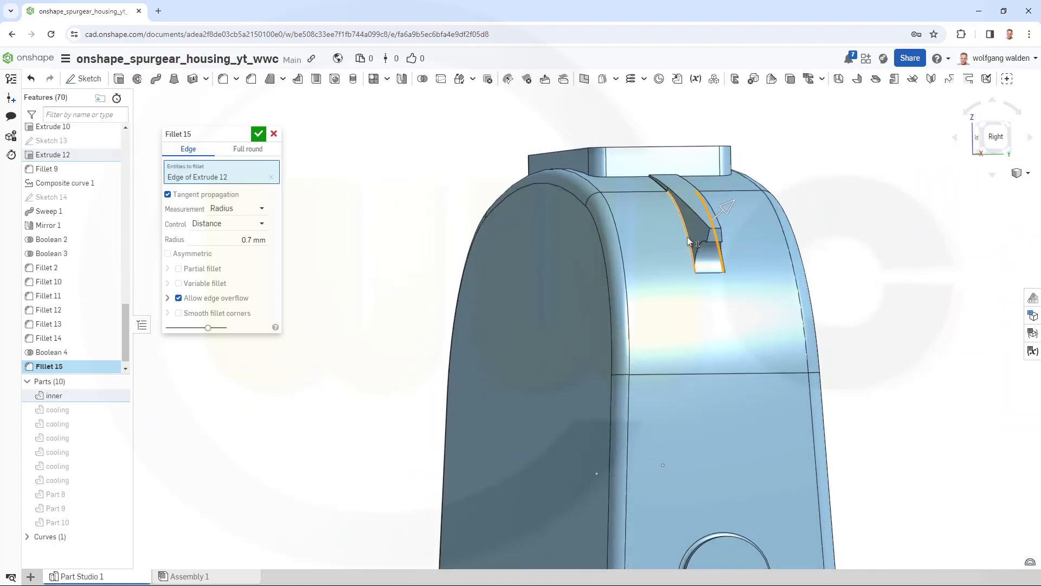
left_click(688, 237)
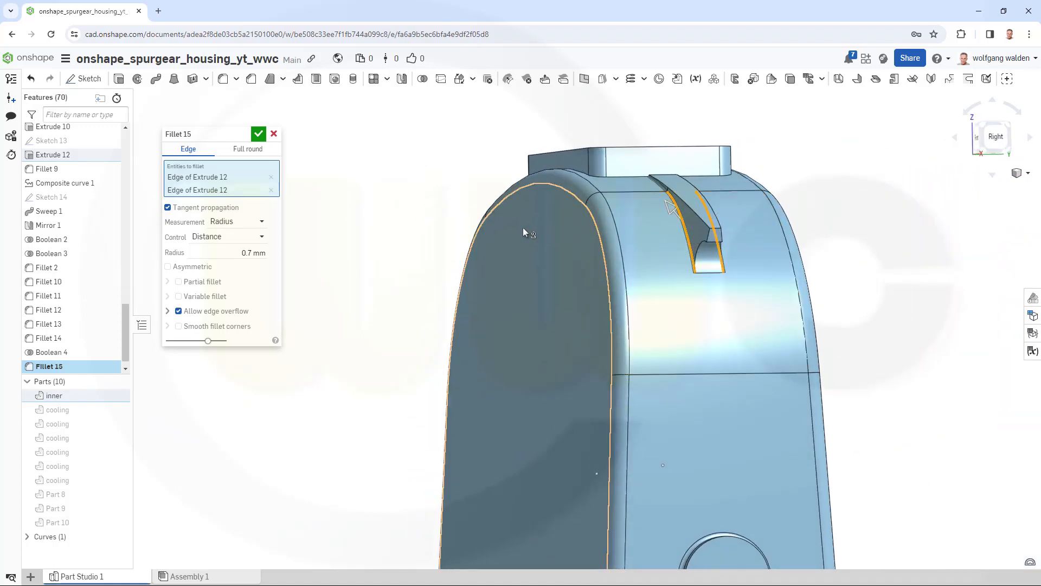
right_click_drag(350, 260, 296, 285)
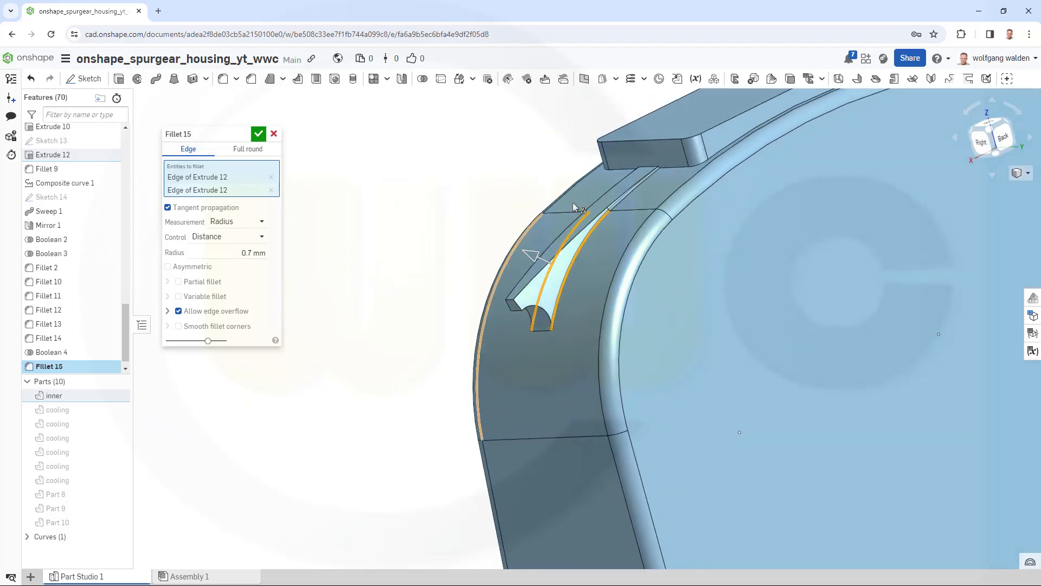
scroll(535, 180, "up", 2)
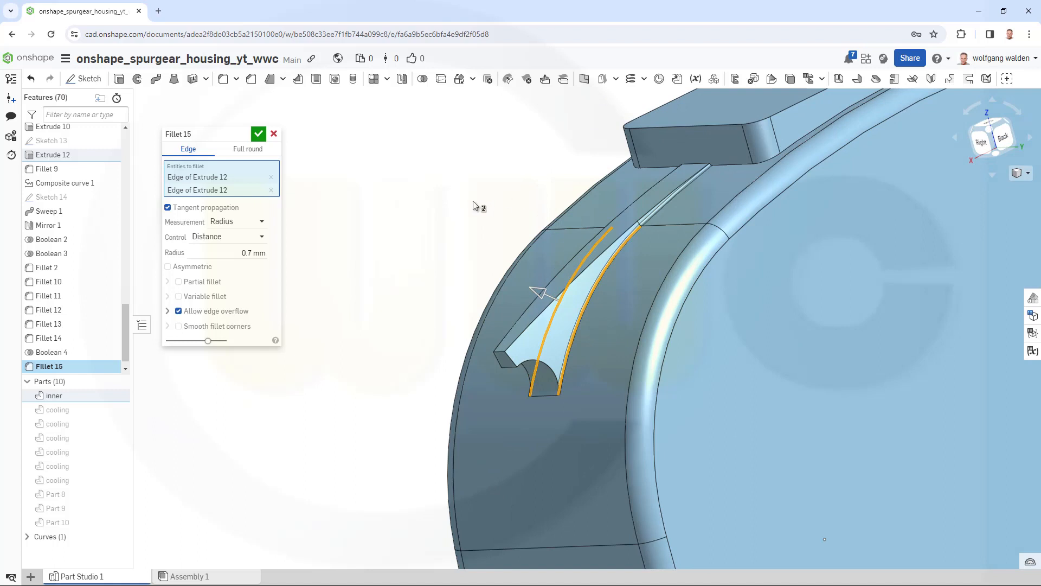
left_click(258, 135)
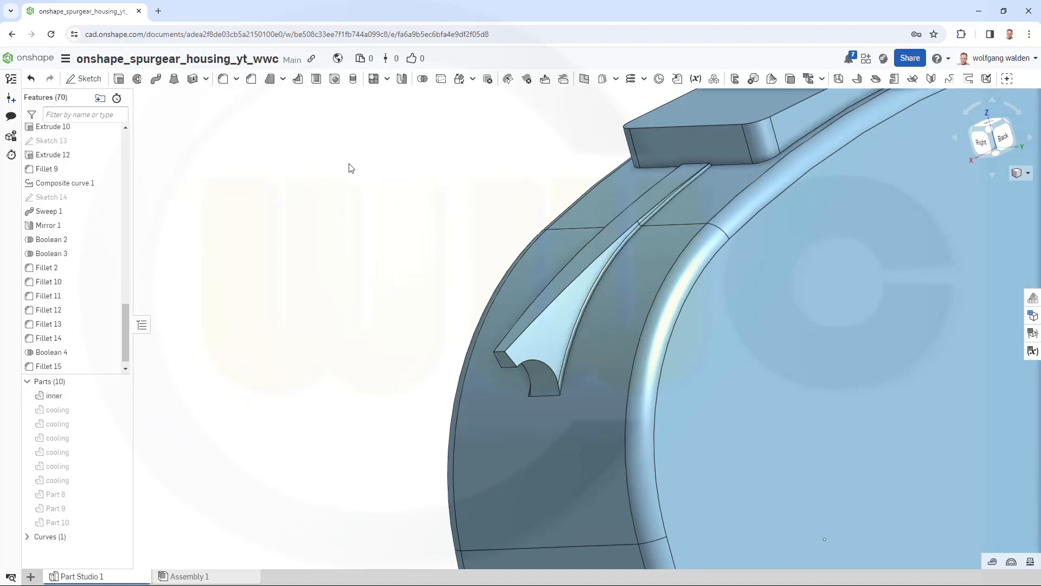
- Fillet the two long upper edges of the right-end lifting hook with a 0.7 mm radius
left_click(222, 79)
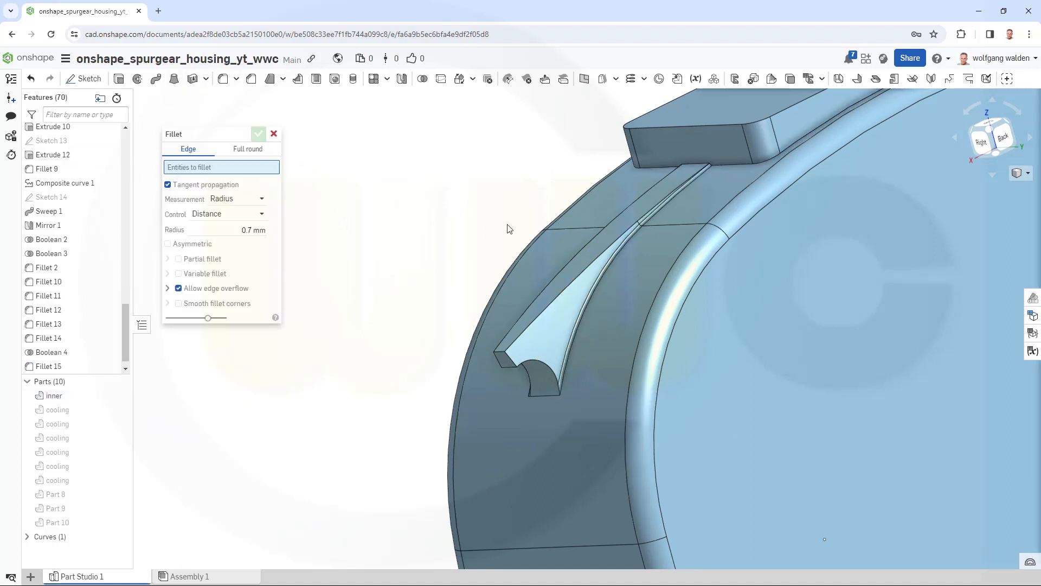
left_click(529, 321)
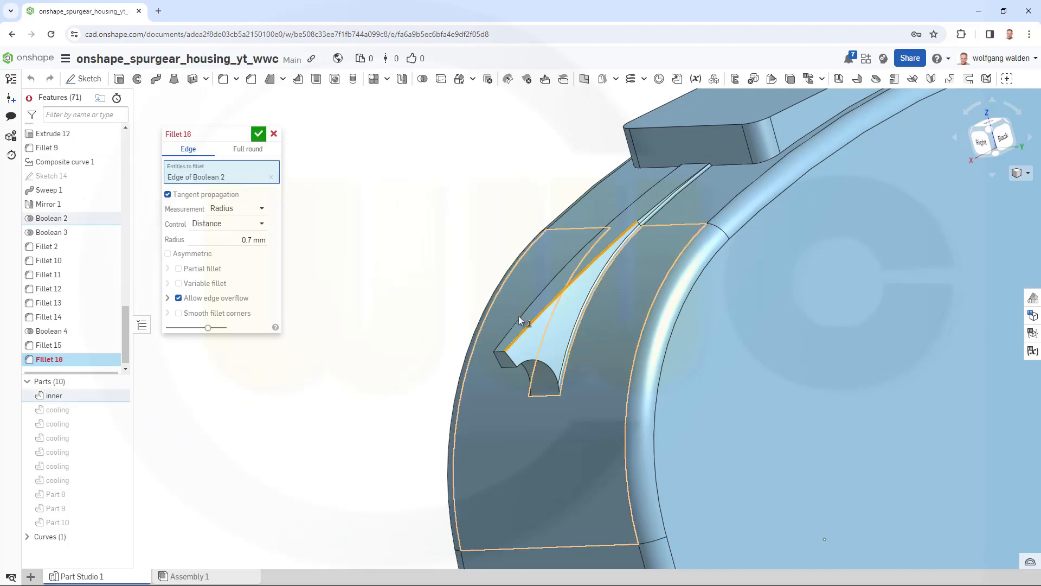
left_click(520, 319)
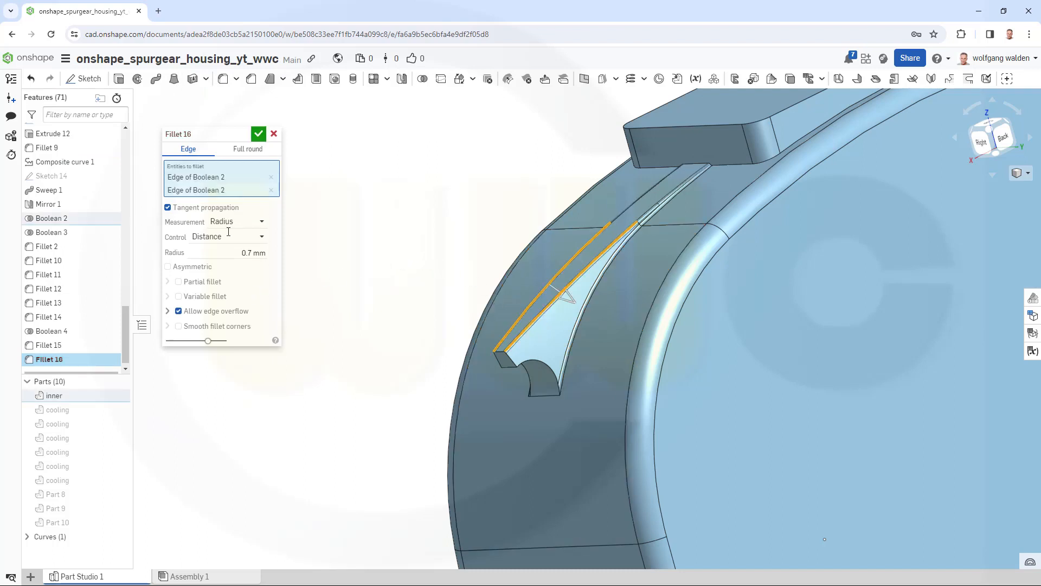
left_click(258, 133)
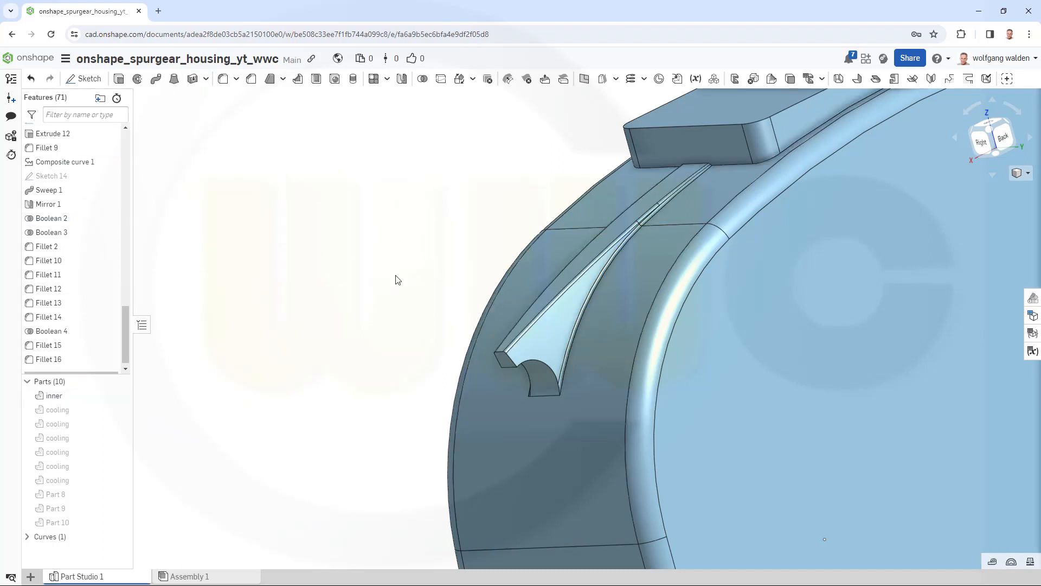
- Round both arched edges of the recess under the right-end hook's tip with a 0.7 mm fillet
right_click_drag(406, 302, 436, 281)
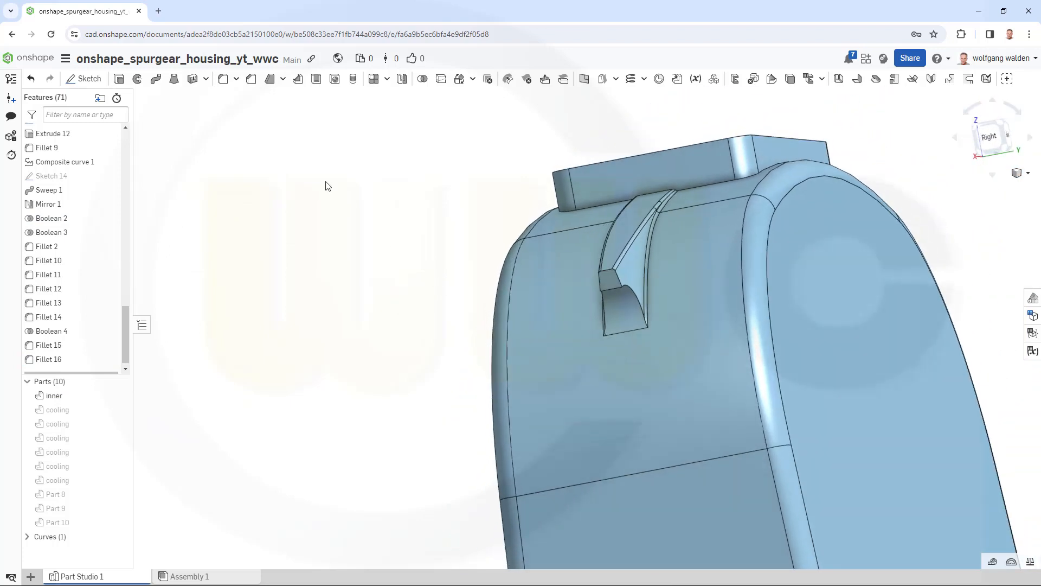
left_click(223, 79)
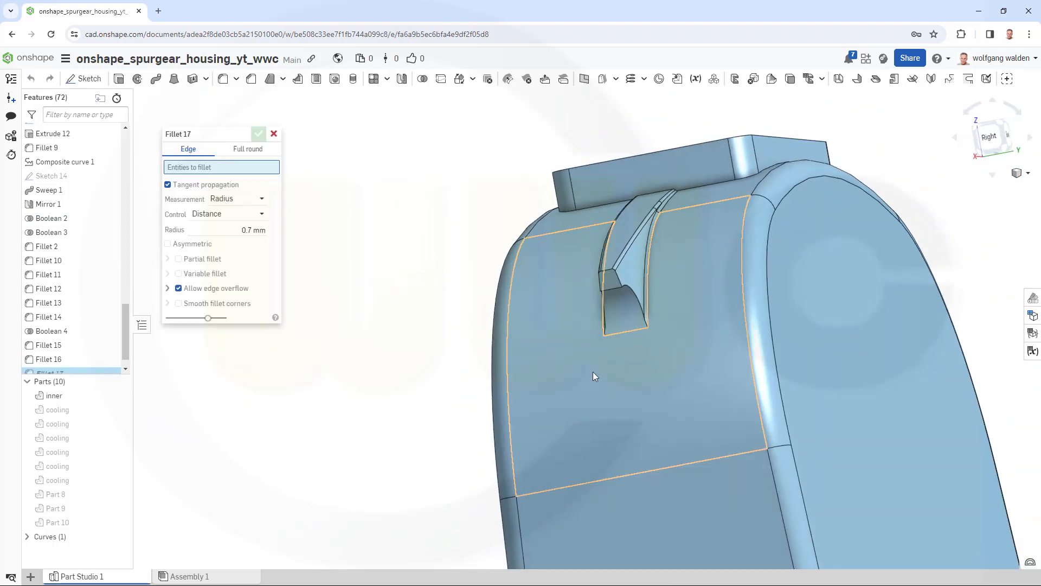
left_click(640, 300)
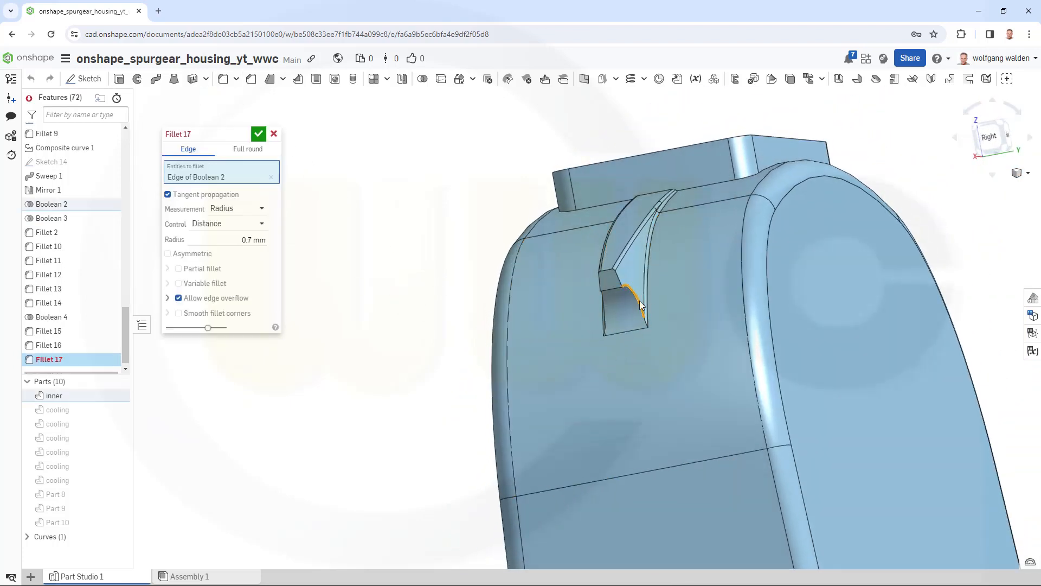
left_click(604, 316)
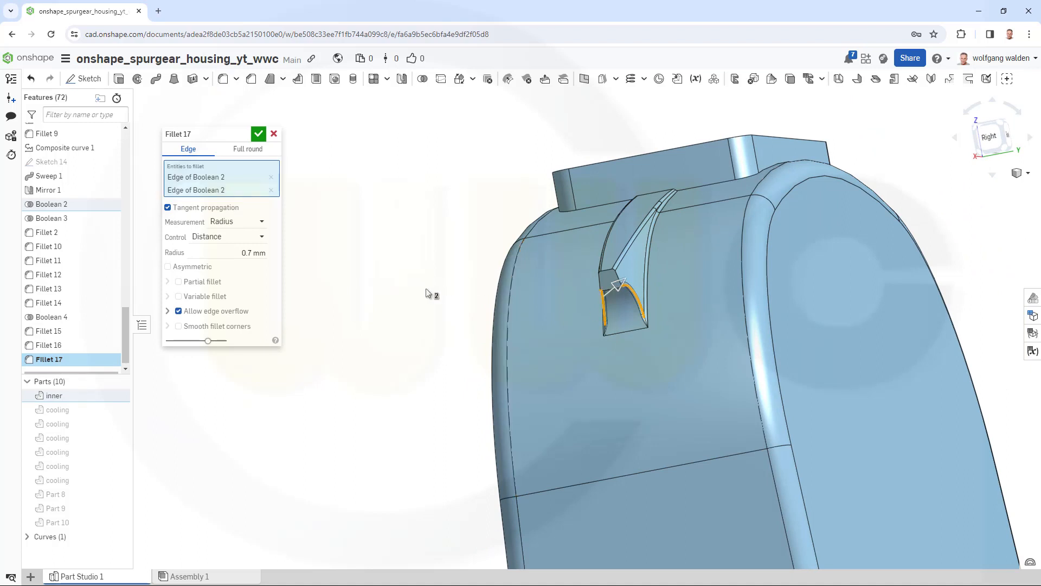
left_click(258, 135)
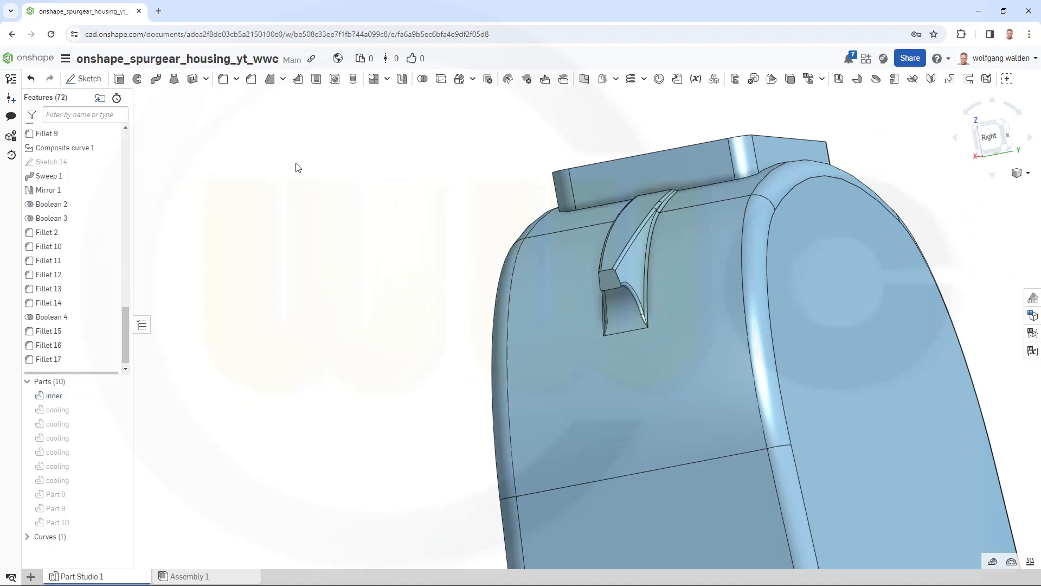
- Fillet the short upper edge at the tip of the right-end hook with a 0.7 mm radius
left_click(223, 79)
left_click(607, 269)
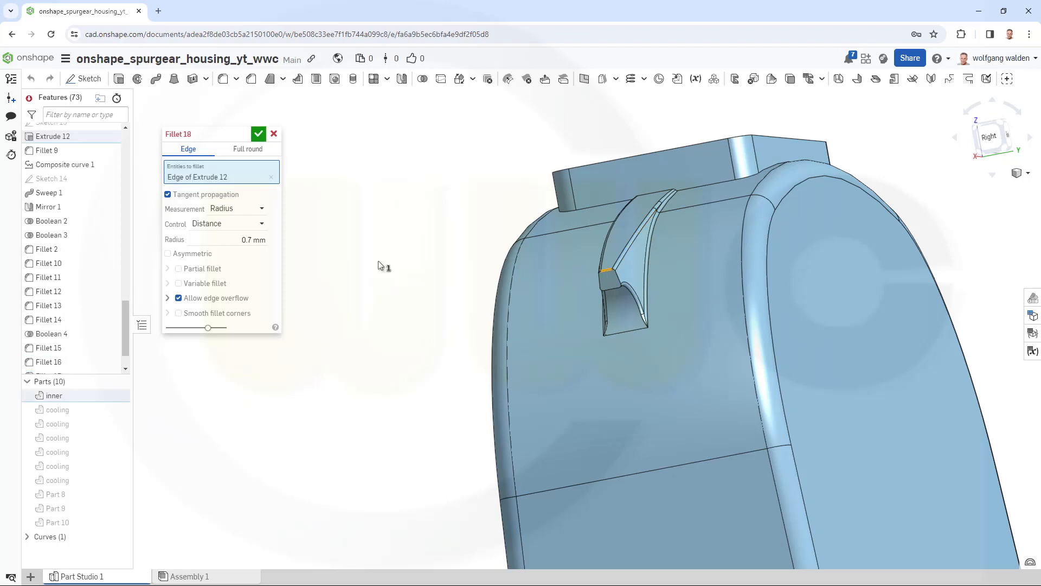
left_click(258, 134)
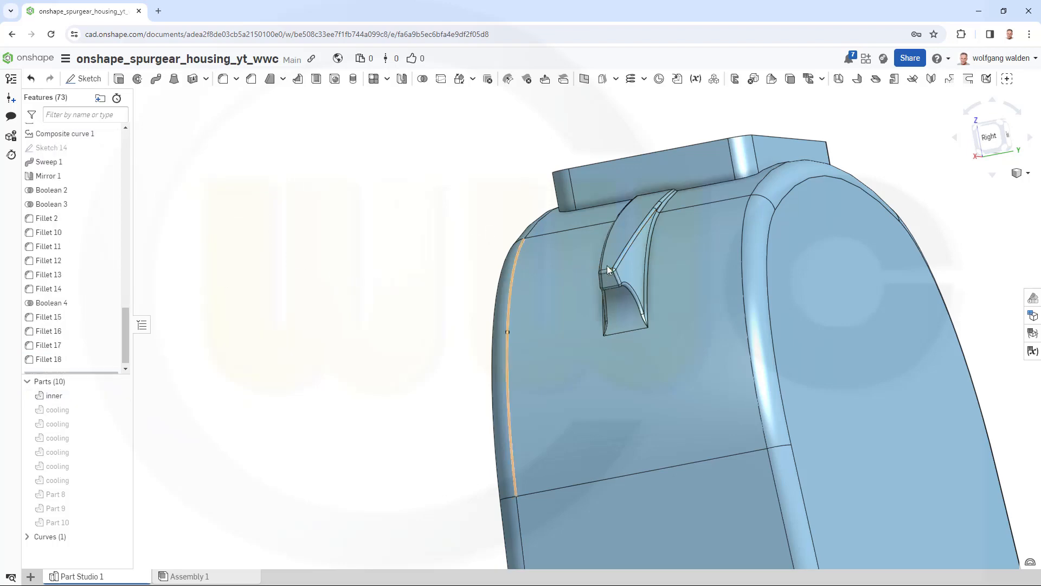
- Fillet the two curved edges joining the left-end lifting hook to the housing wall with a 0.7 mm radius
right_click_drag(802, 329, 382, 234)
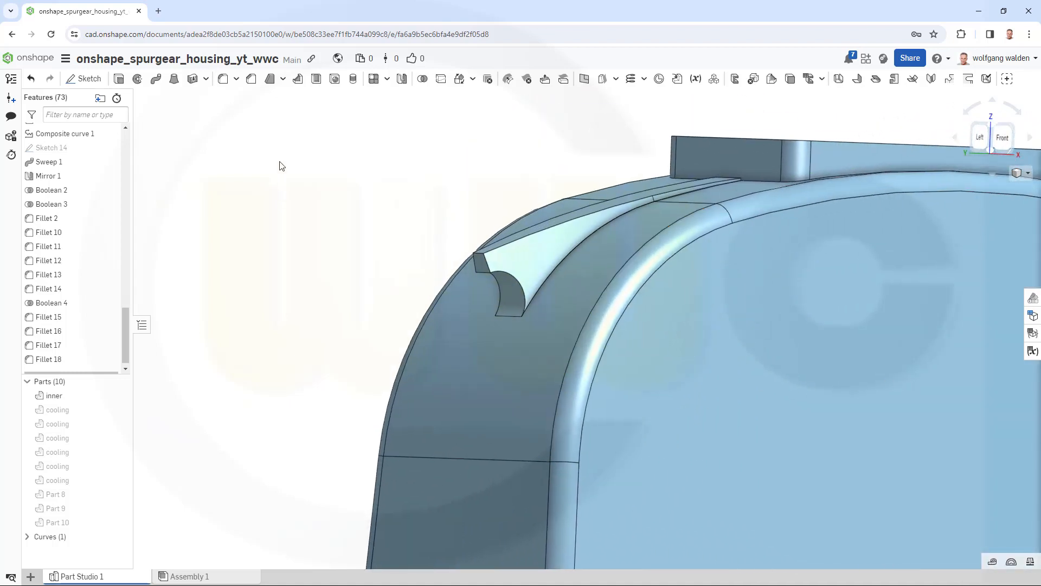
left_click(223, 80)
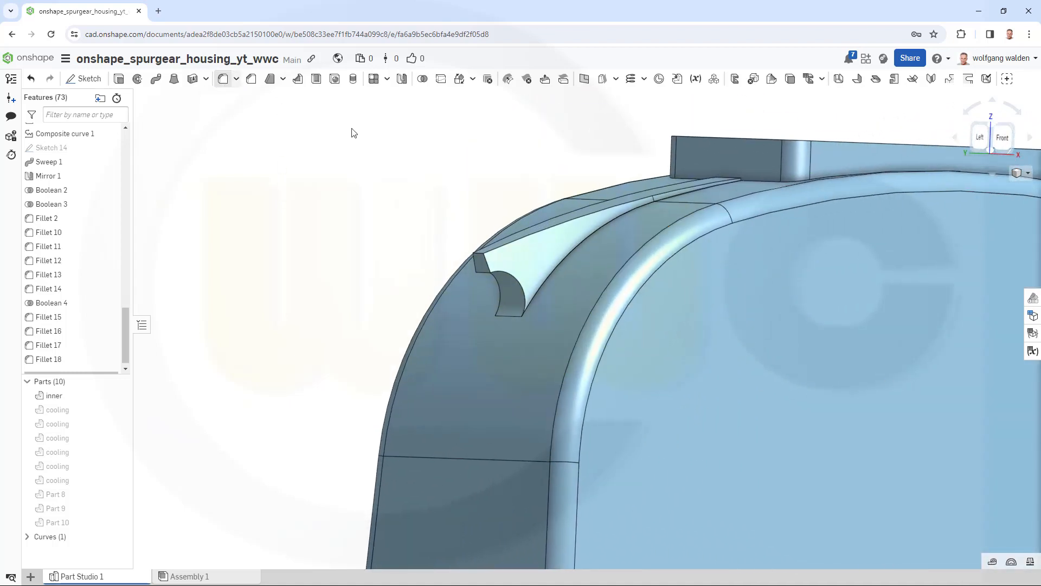
left_click(548, 282)
right_click_drag(405, 204, 462, 210)
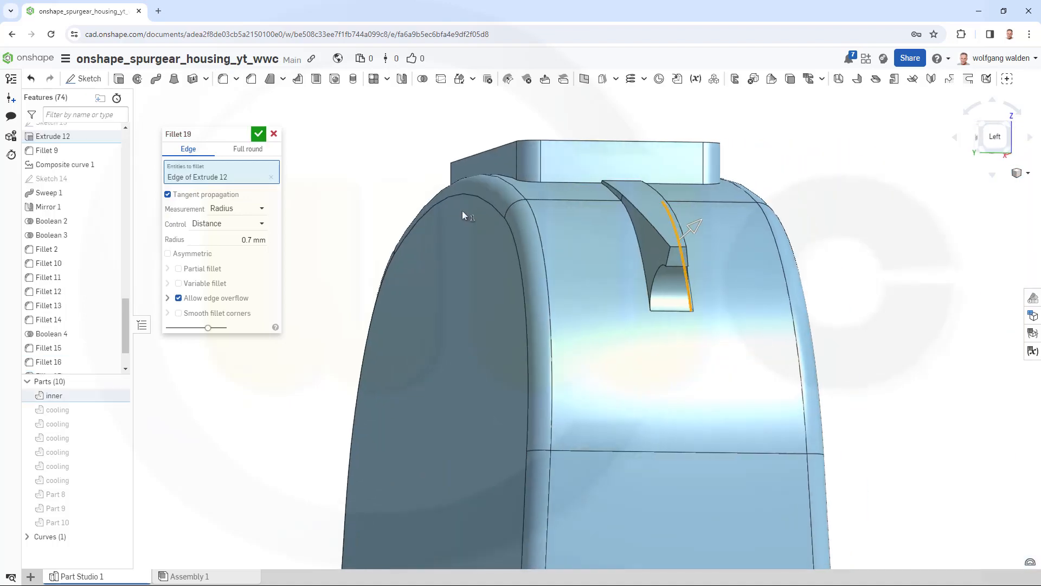
left_click(644, 259)
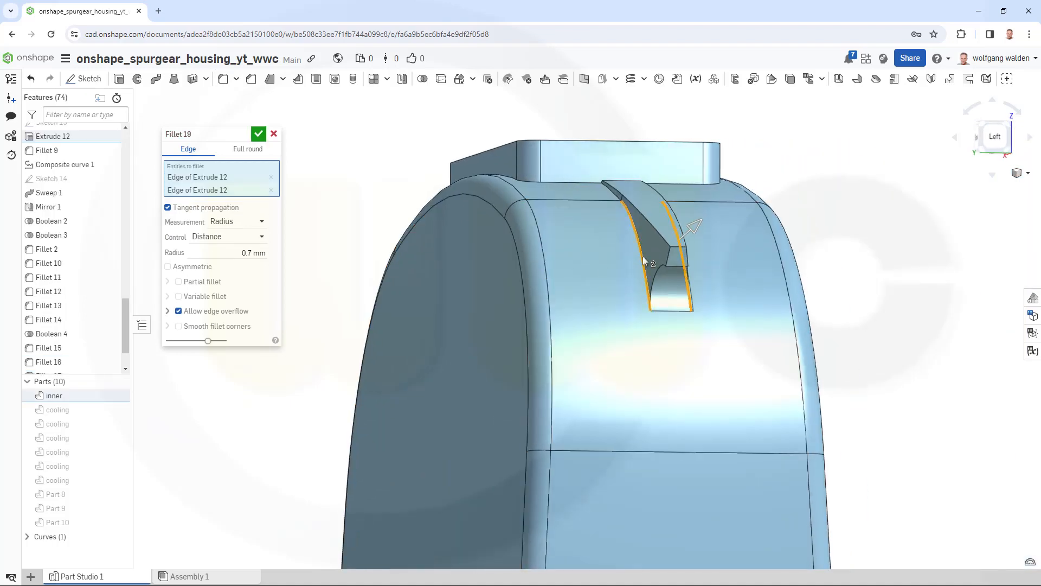
left_click(259, 134)
- Fillet the two long upper edges of the left-end lifting hook with a 0.7 mm radius
left_click(222, 78)
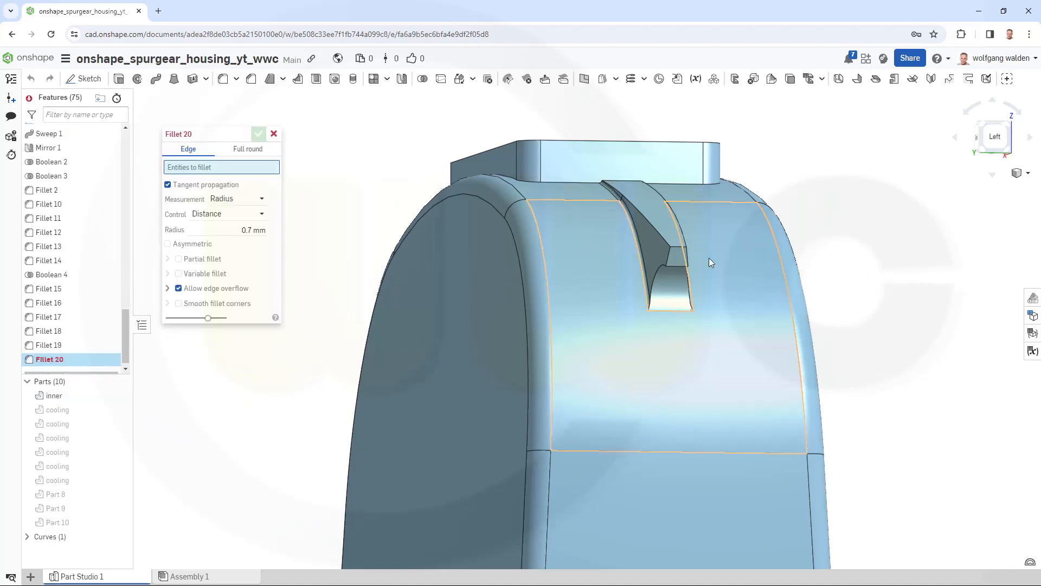
left_click(660, 228)
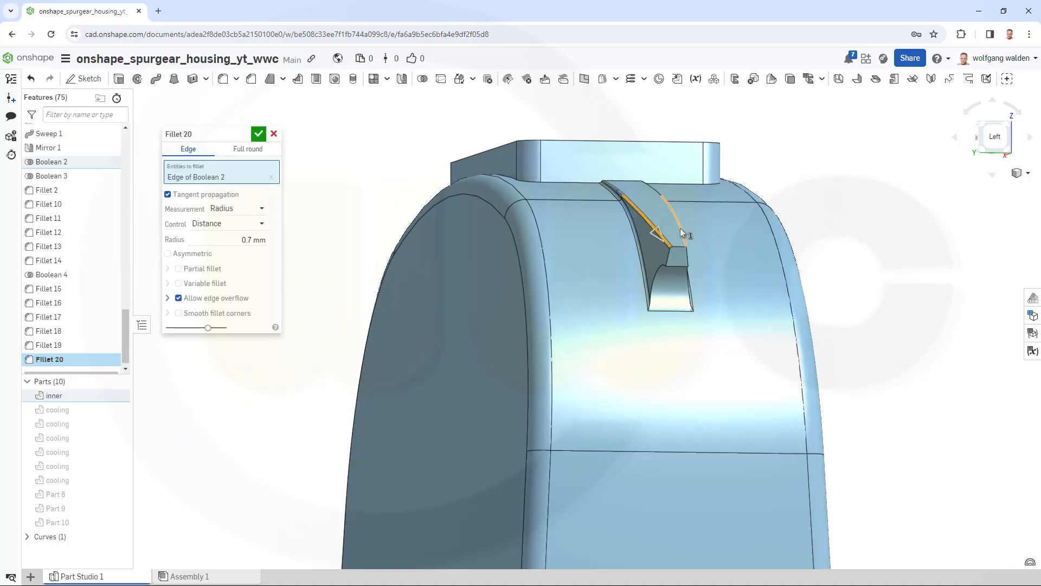
left_click(681, 231)
left_click(259, 134)
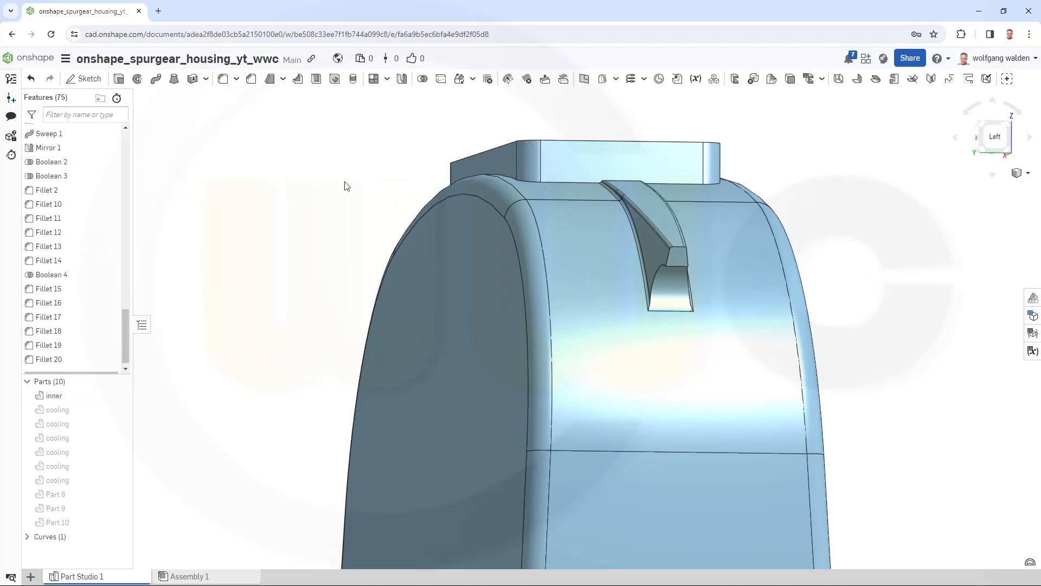
- Round both arched edges of the recess under the left-end hook's tip with a 0.7 mm fillet
left_click(223, 79)
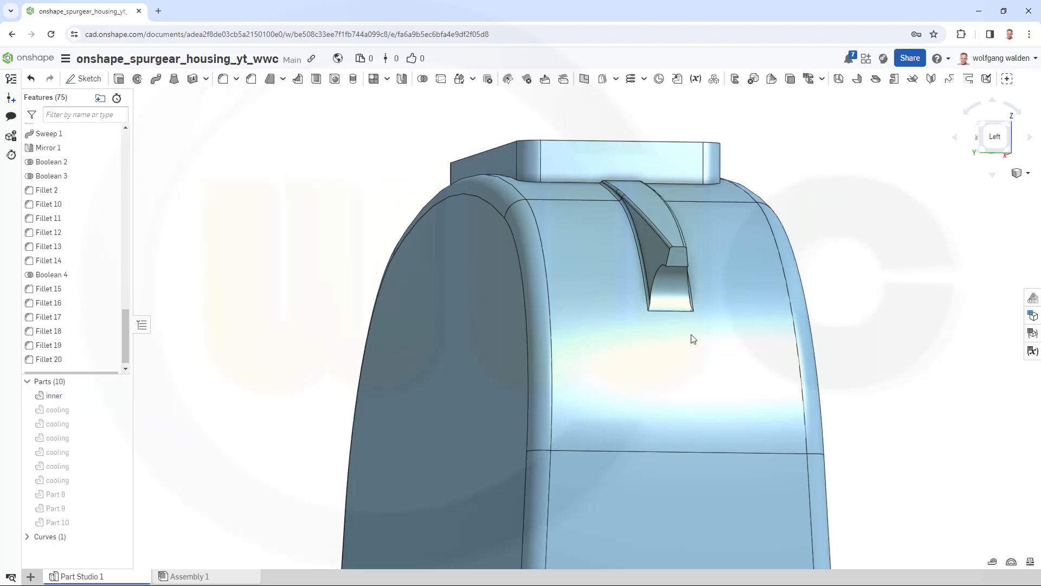
left_click(653, 276)
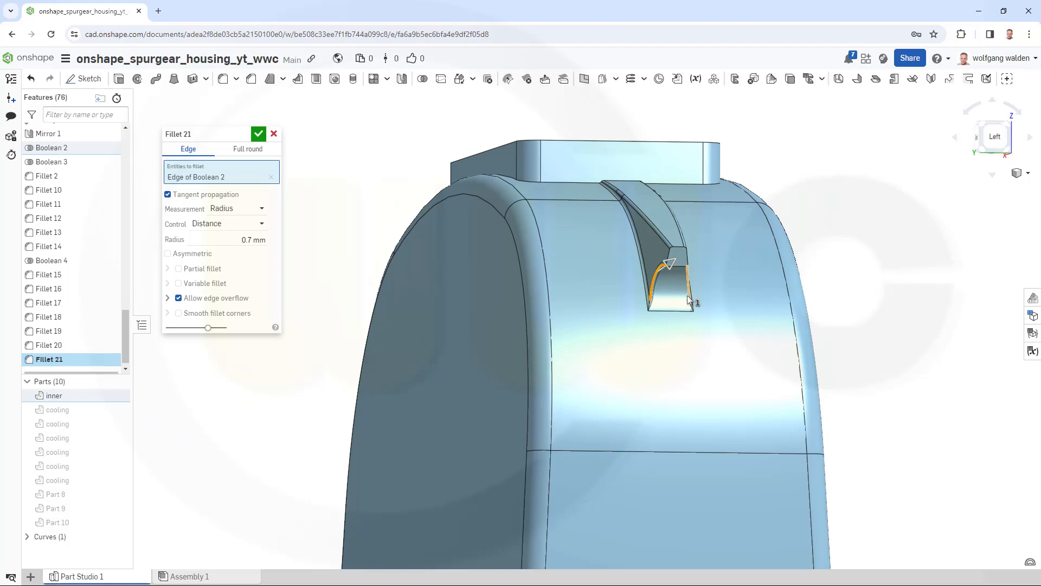
left_click(689, 299)
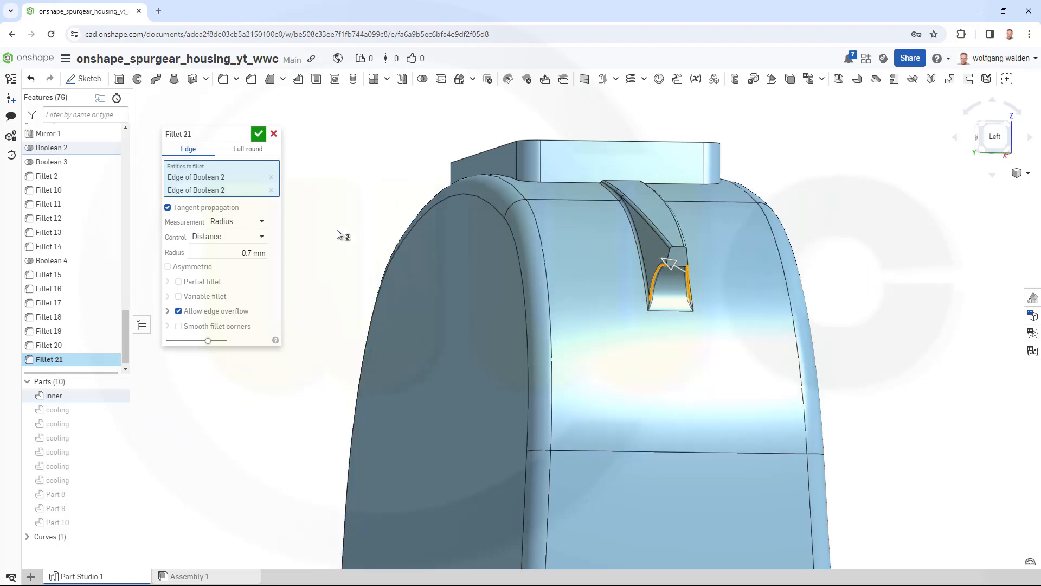
left_click(260, 136)
- Fillet the short upper edge at the tip of the left-end hook with a 0.7 mm radius
right_click_drag(477, 257, 445, 244)
left_click(223, 79)
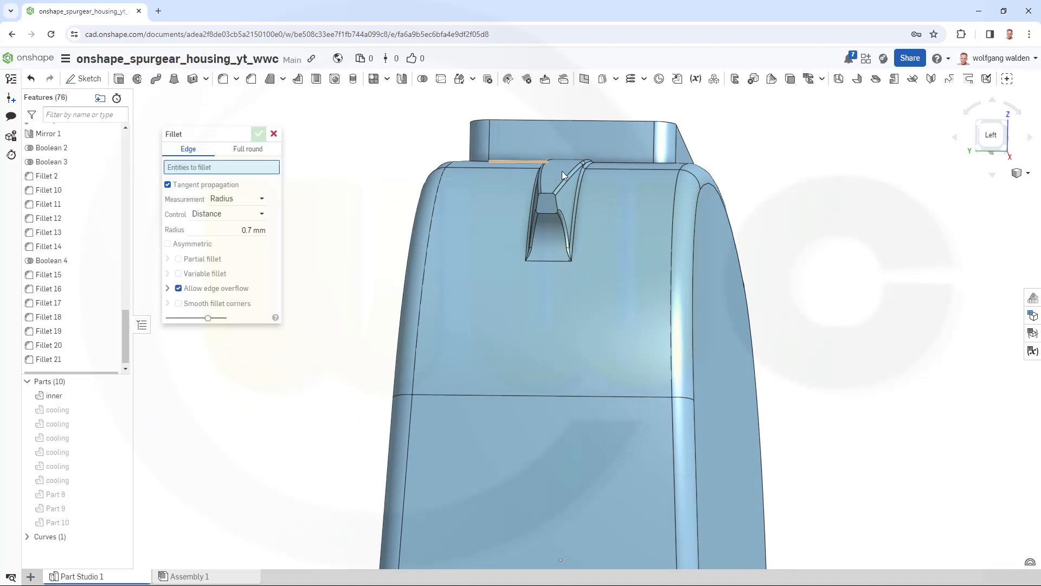
left_click(549, 191)
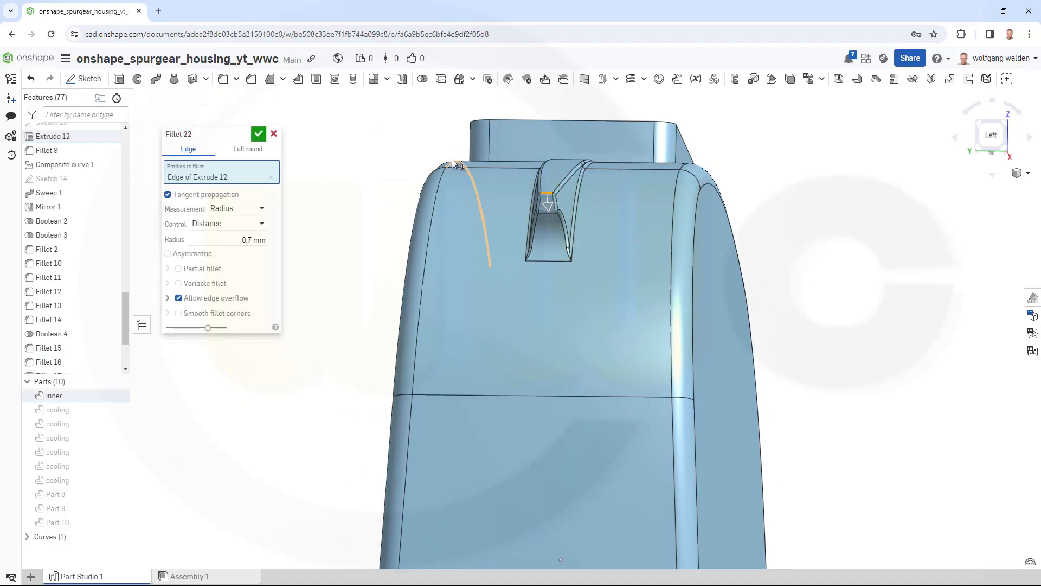
left_click(259, 135)
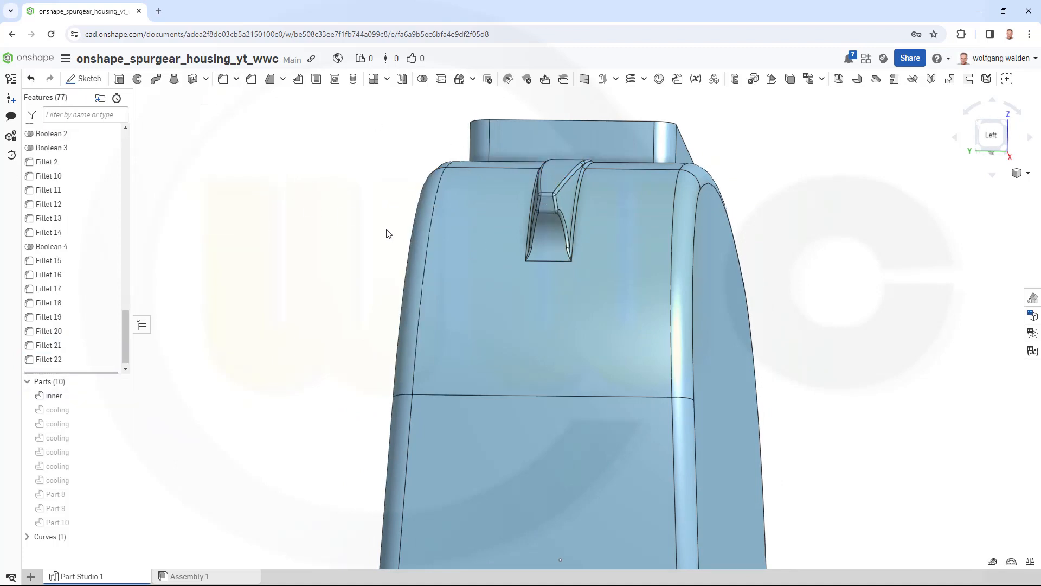
right_click_drag(388, 233, 486, 186)
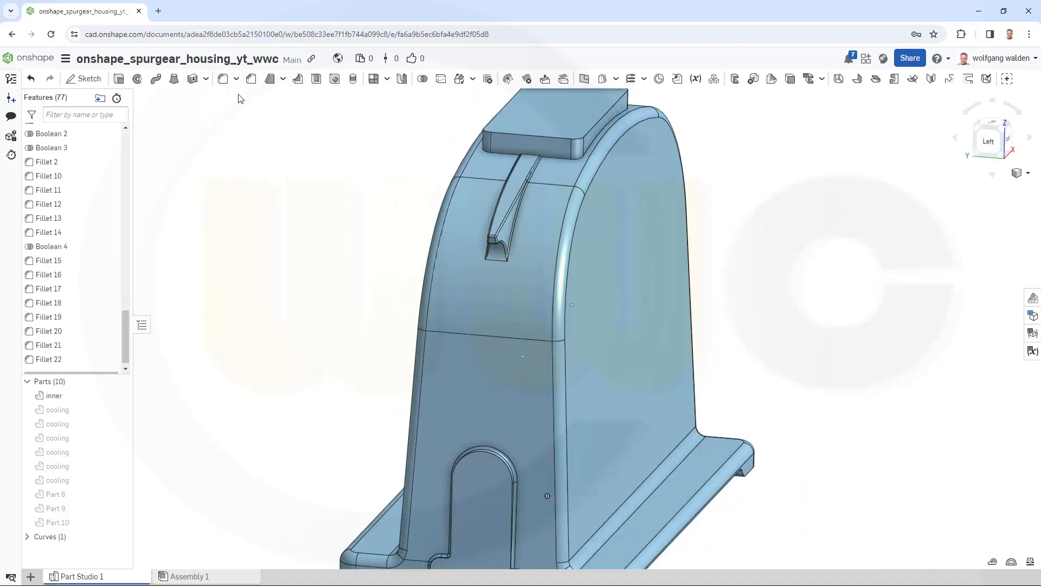
- Fillet the edge where the top block meets the curved housing with a 3 mm radius
left_click(223, 78)
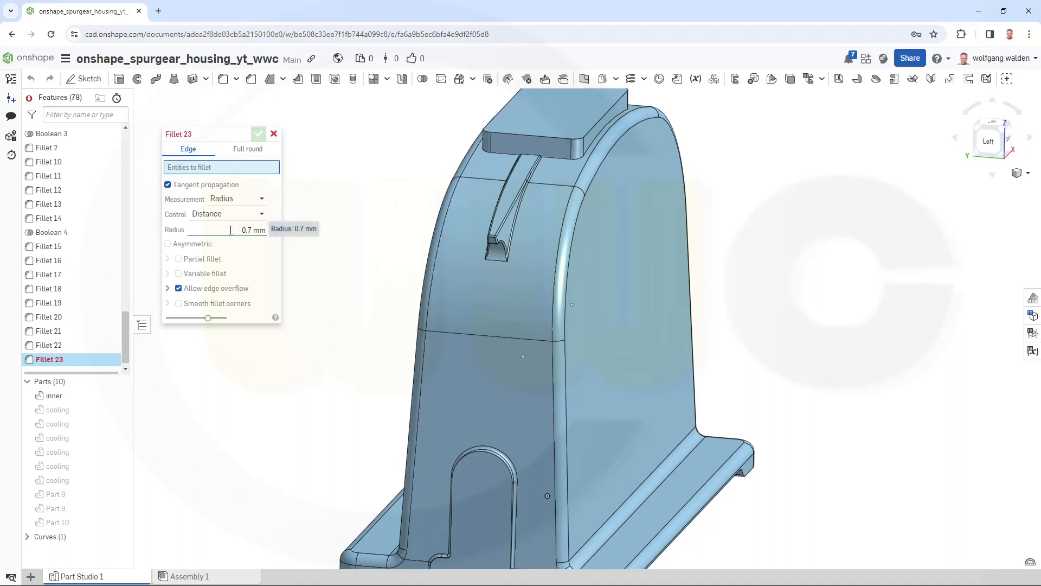
left_click(230, 229)
type("3")
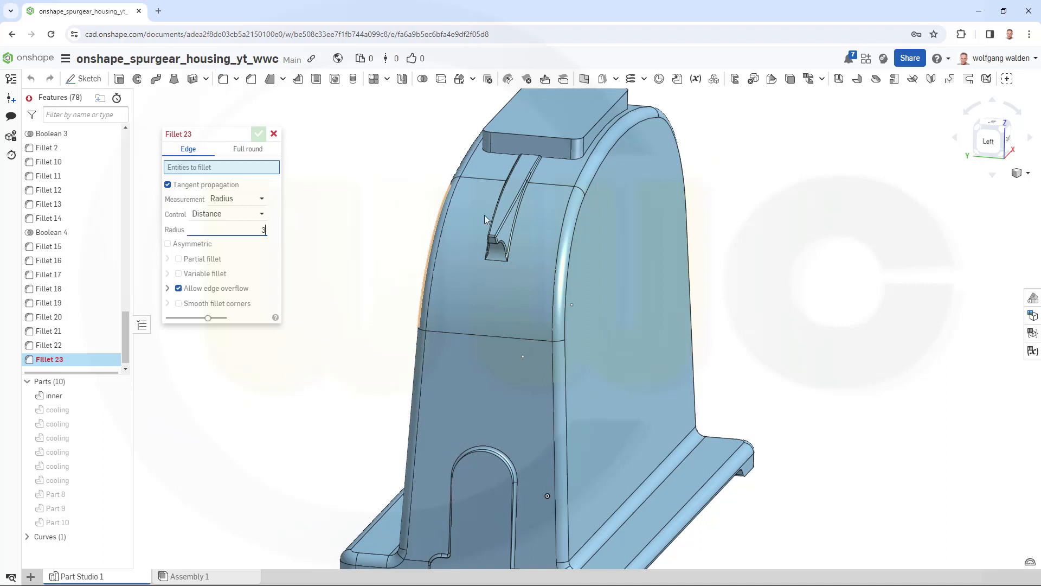
left_click(555, 155)
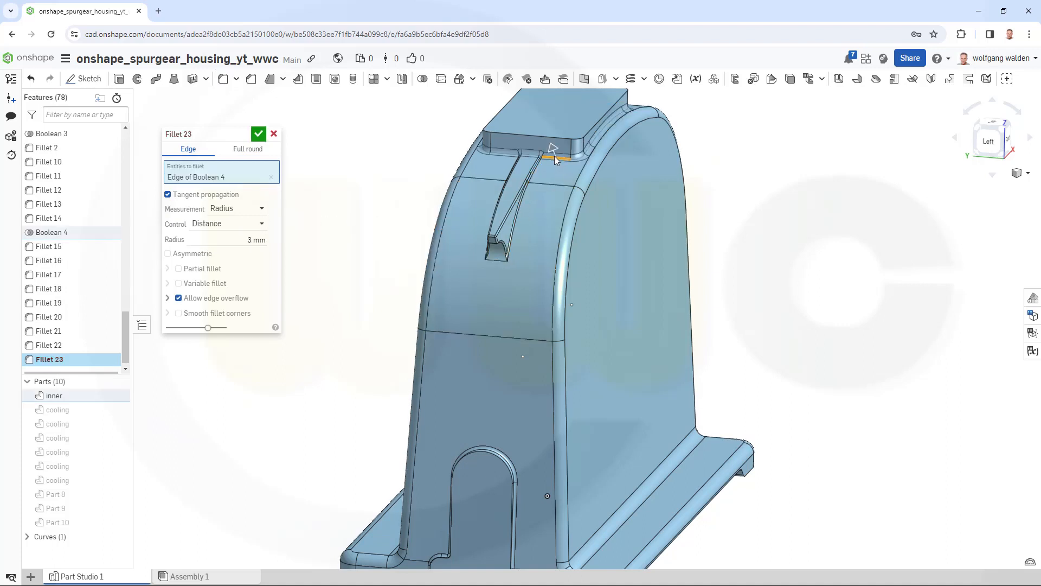
left_click(259, 133)
- Hide the inner housing part and show the double-cylinder body Part 9
scroll(449, 218, "down", 3)
right_click_drag(729, 353, 689, 343)
right_click_drag(280, 248, 220, 340)
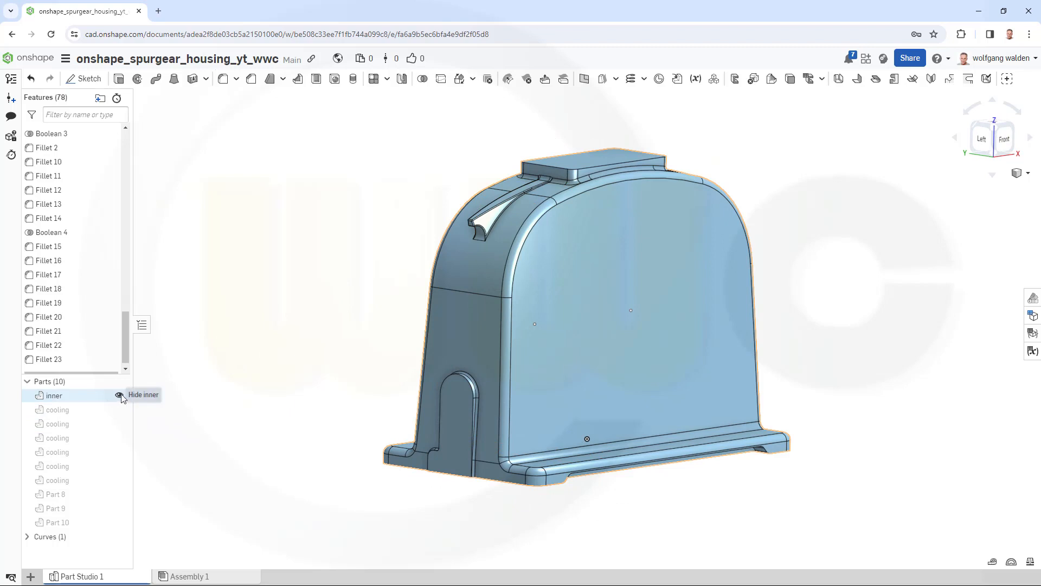
left_click(119, 395)
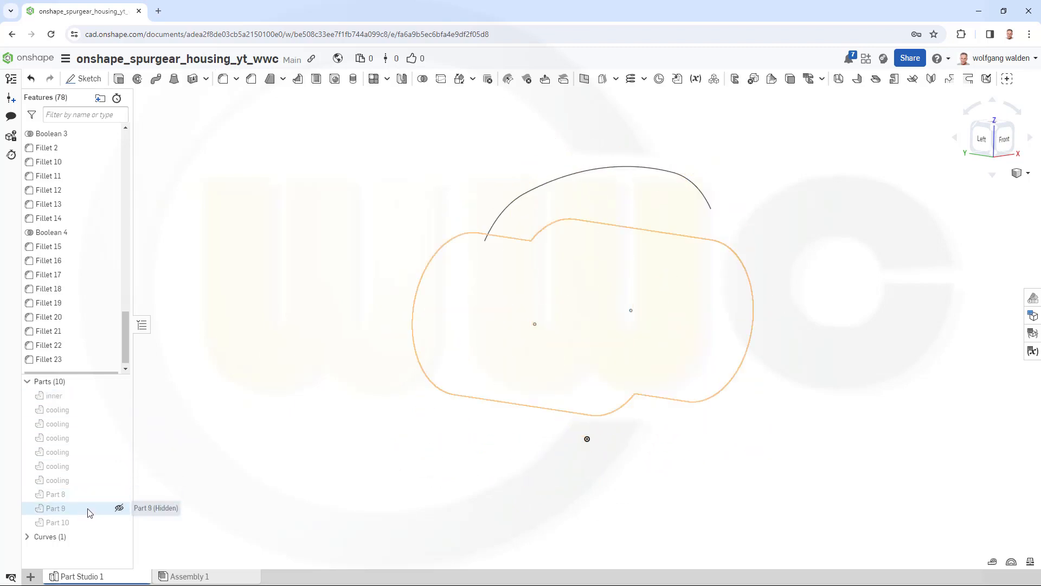
left_click(119, 508)
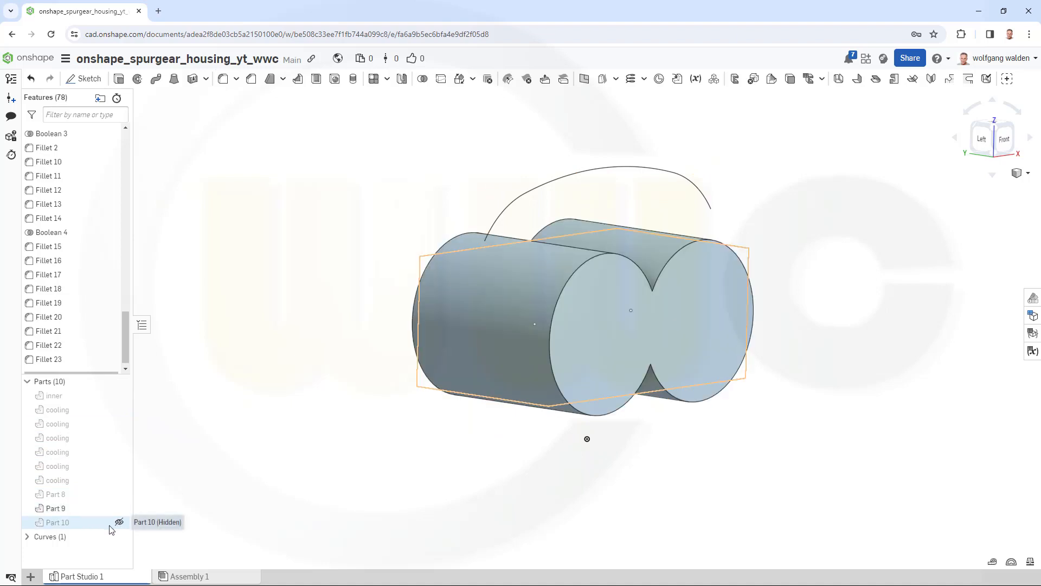
mouse_move(486, 174)
right_mouse_down()
mouse_move(428, 202)
mouse_move(411, 196)
mouse_move(441, 179)
right_mouse_up()
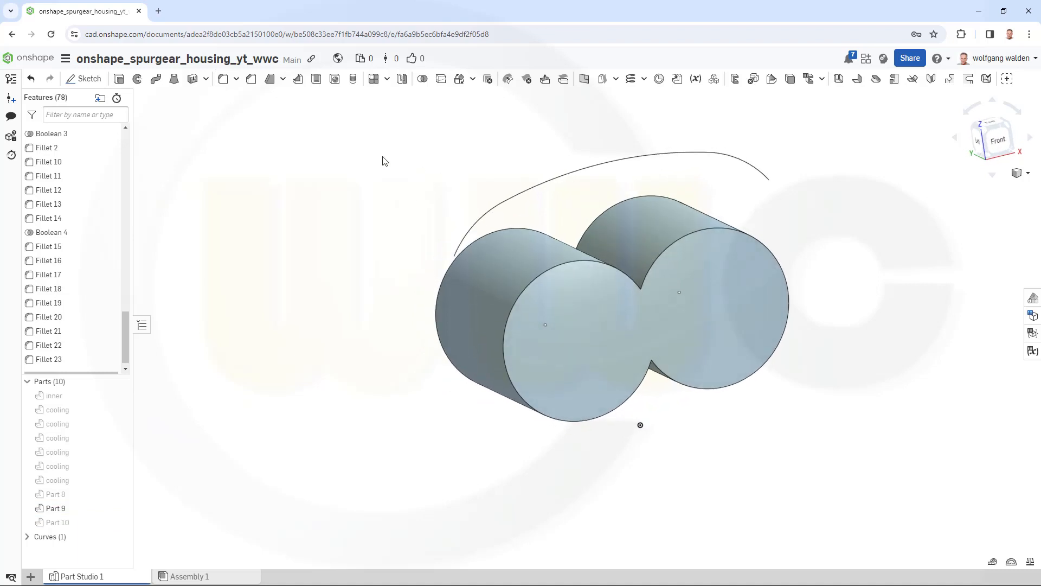
- Fillet the upper and lower valley edges between the two cylinders of Part 9 with a 10 mm radius
left_click(223, 78)
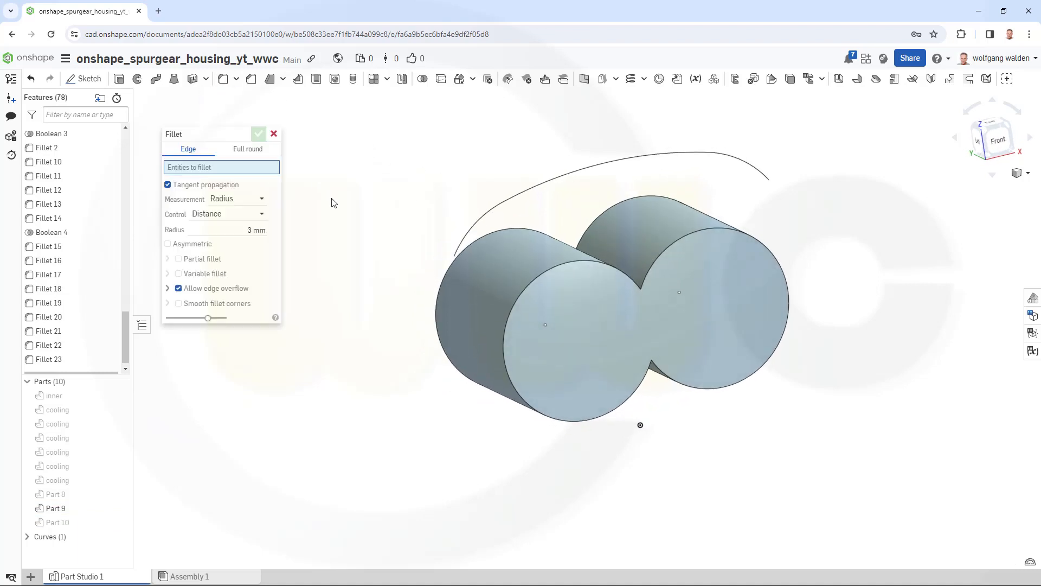
left_click(256, 231)
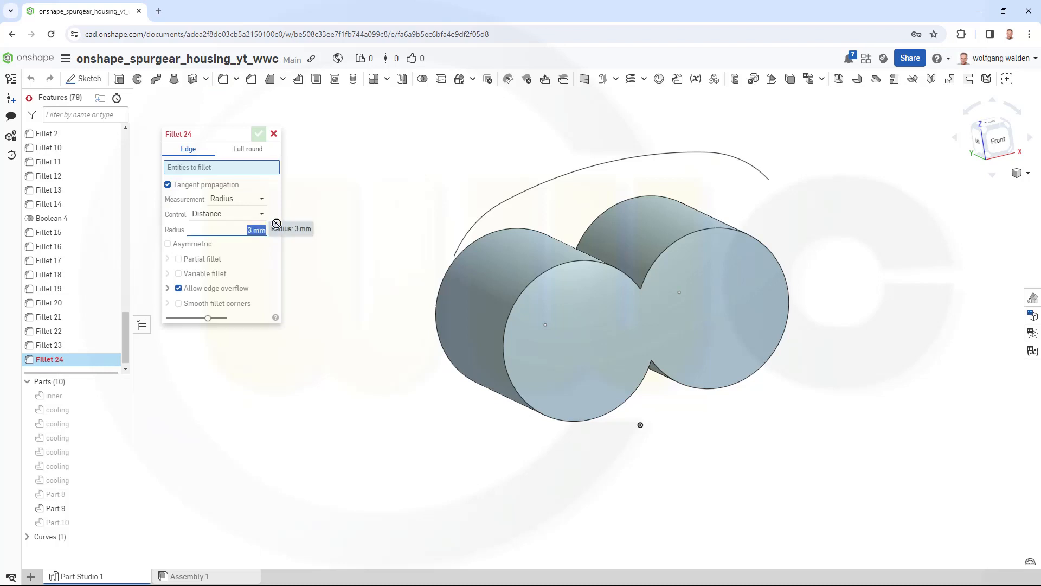
right_click_drag(378, 242, 623, 252)
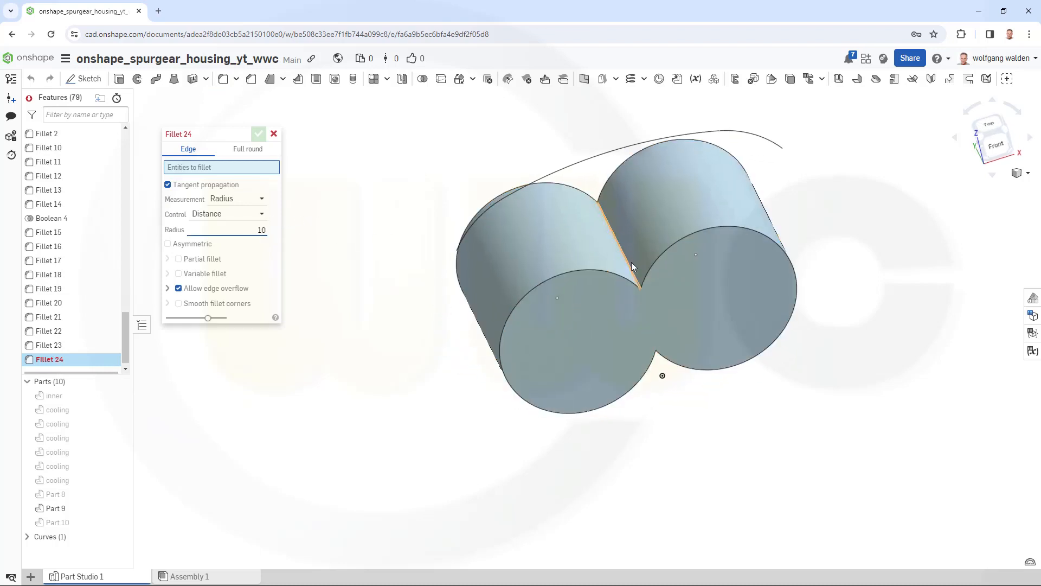
left_click(641, 286)
right_click_drag(788, 426, 781, 343)
left_click(645, 323)
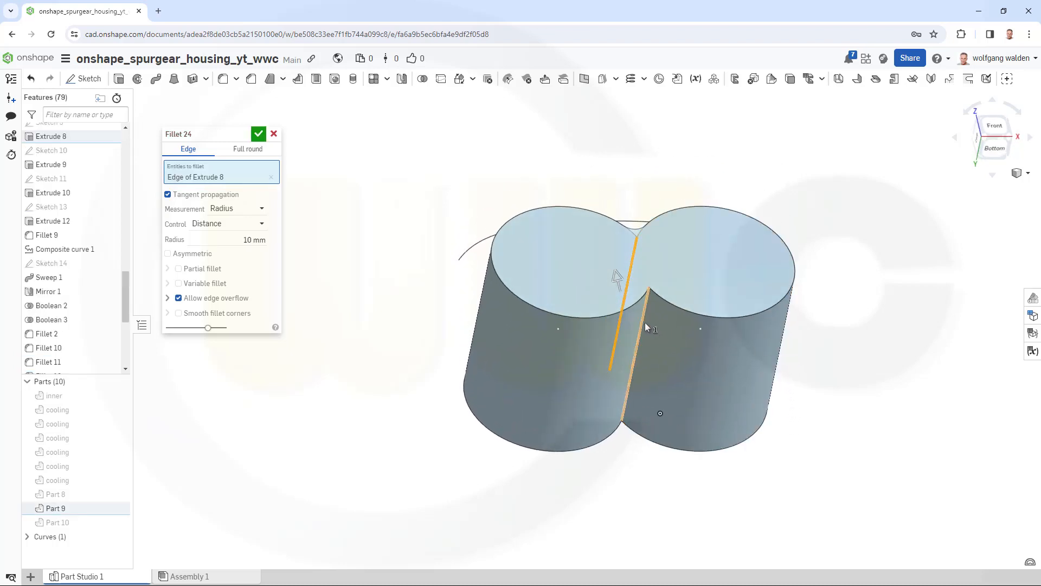
left_click(256, 136)
right_click_drag(420, 247, 428, 269)
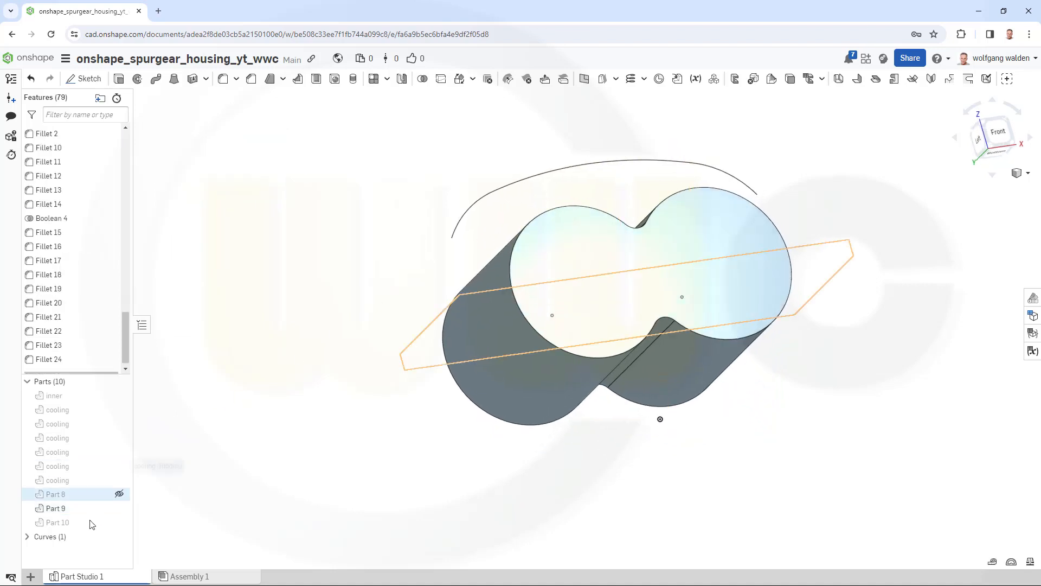
- Show Part 10 in place of Part 9 and fillet the box's four short corner edges with a 5 mm radius
left_click(119, 522)
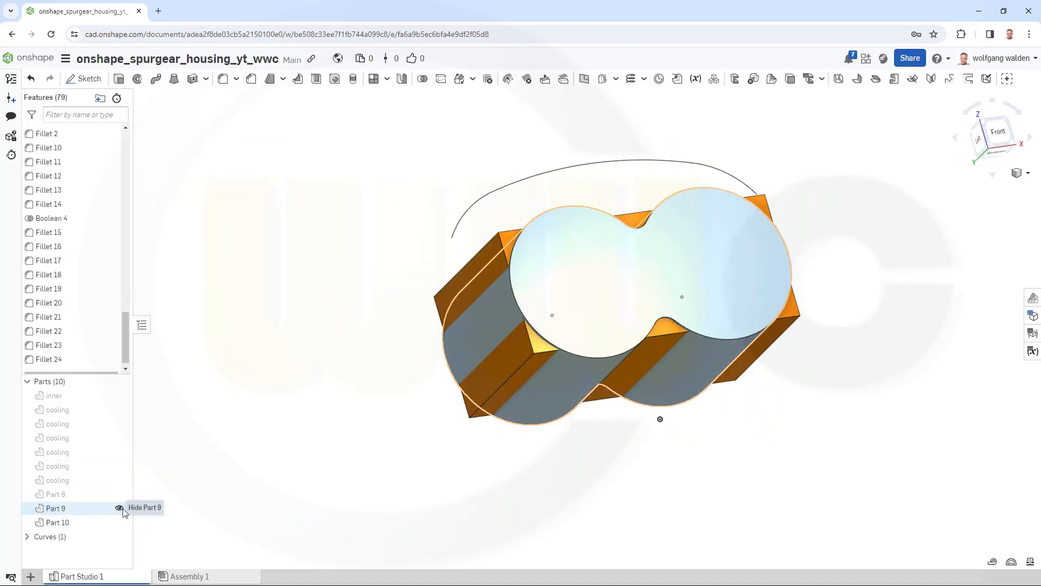
left_click(119, 508)
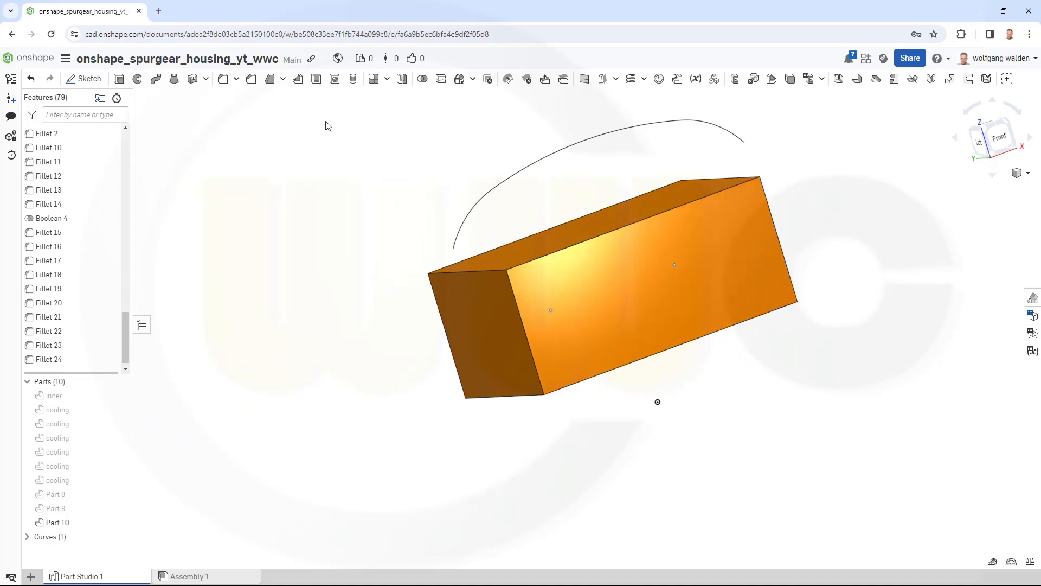
left_click(222, 78)
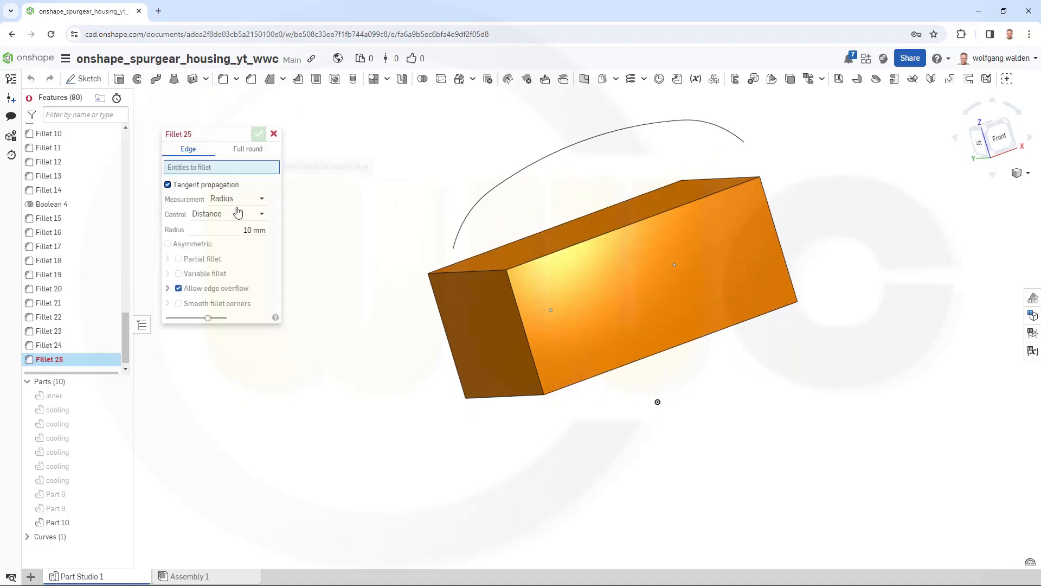
left_click(239, 231)
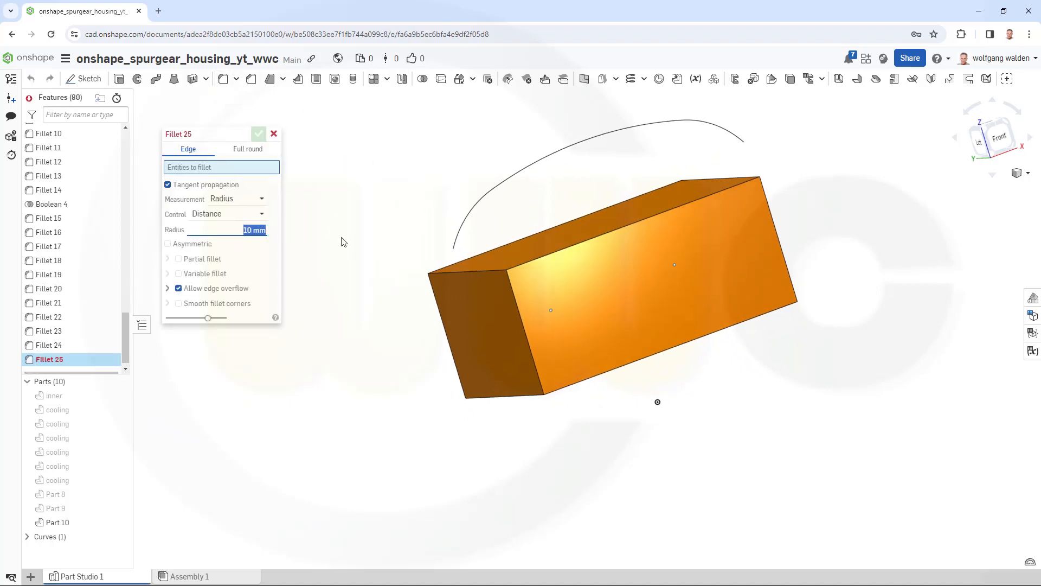
type("5")
left_click(470, 272)
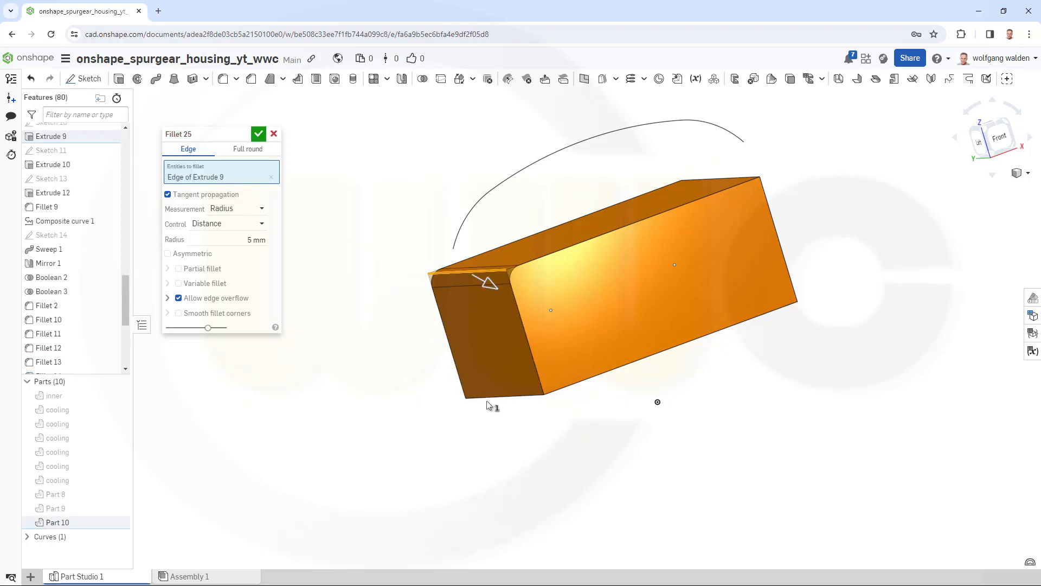
left_click(490, 399)
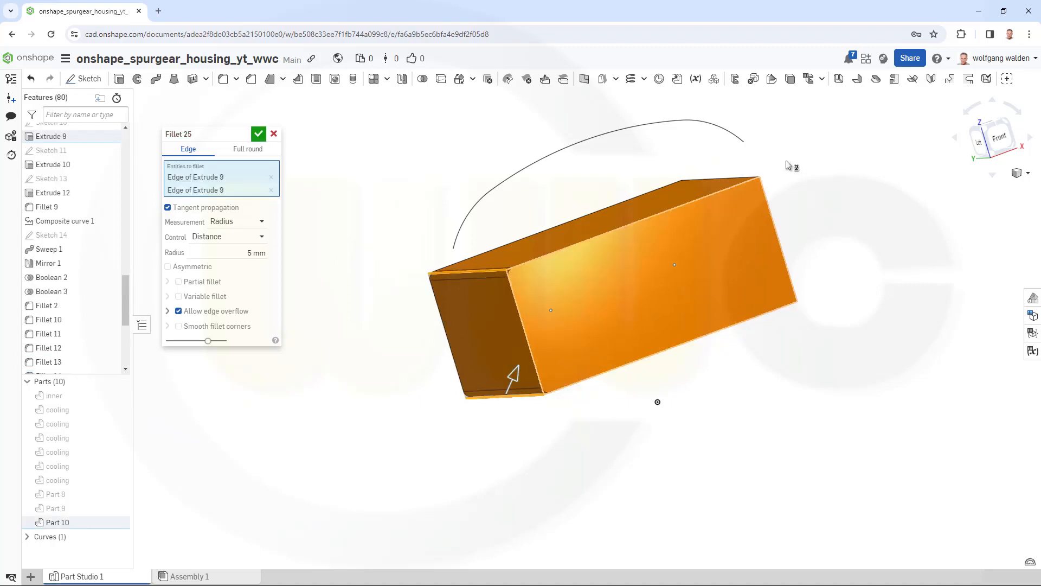
left_click(720, 177)
mouse_move(818, 309)
right_mouse_down()
mouse_move(799, 349)
mouse_move(811, 304)
right_mouse_up()
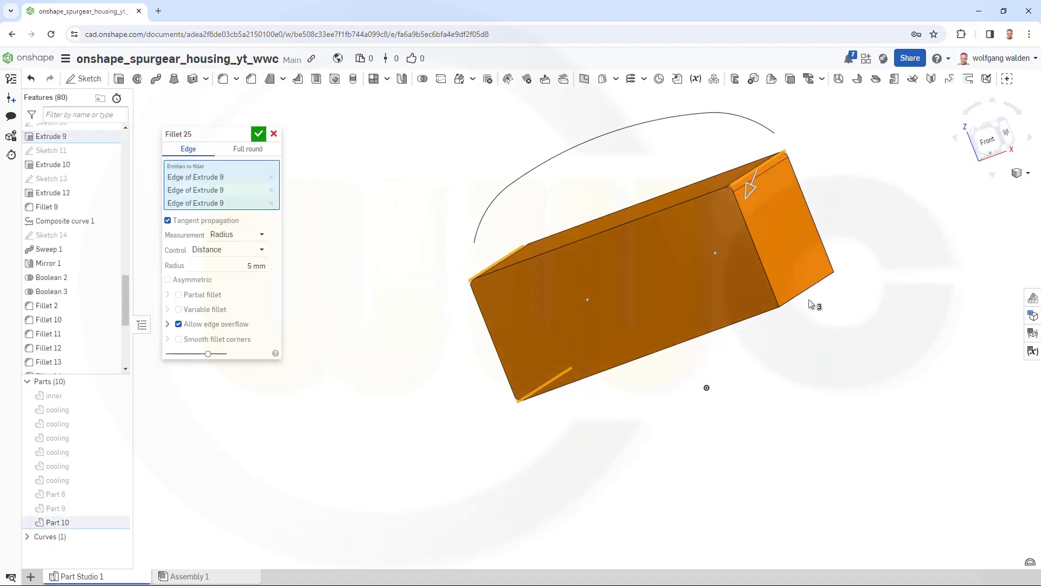
left_click(805, 294)
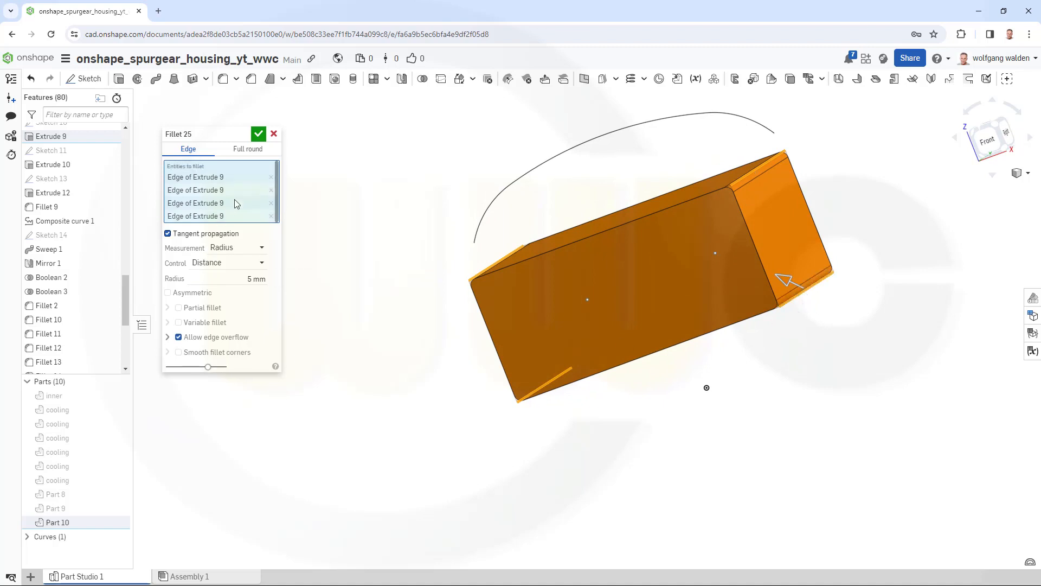
left_click(258, 135)
right_click_drag(333, 256, 389, 256)
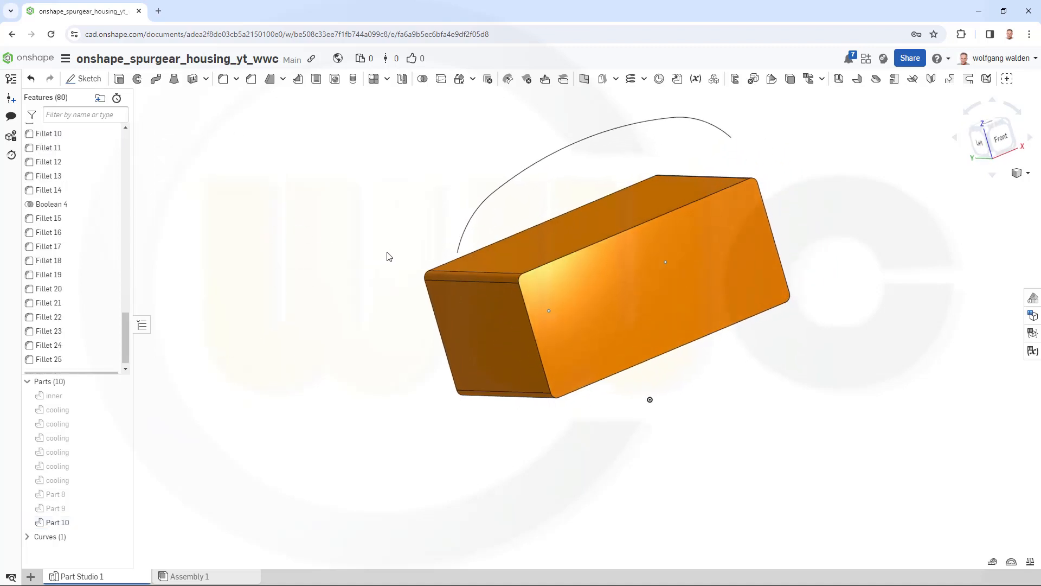
- Fillet the perimeter edges of the box's front and rear faces with a 1.5 mm radius
left_click(223, 79)
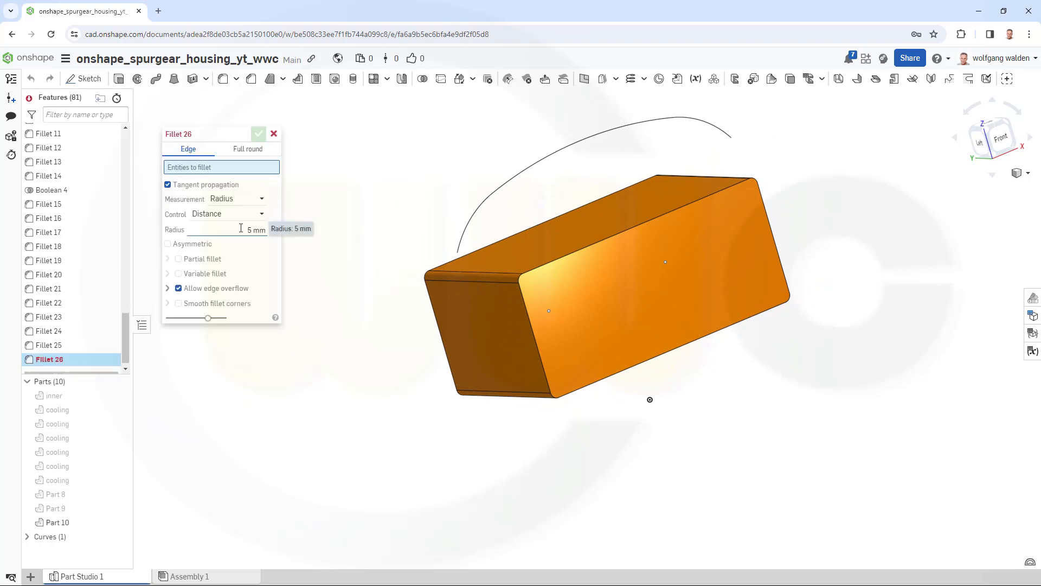
left_click(256, 230)
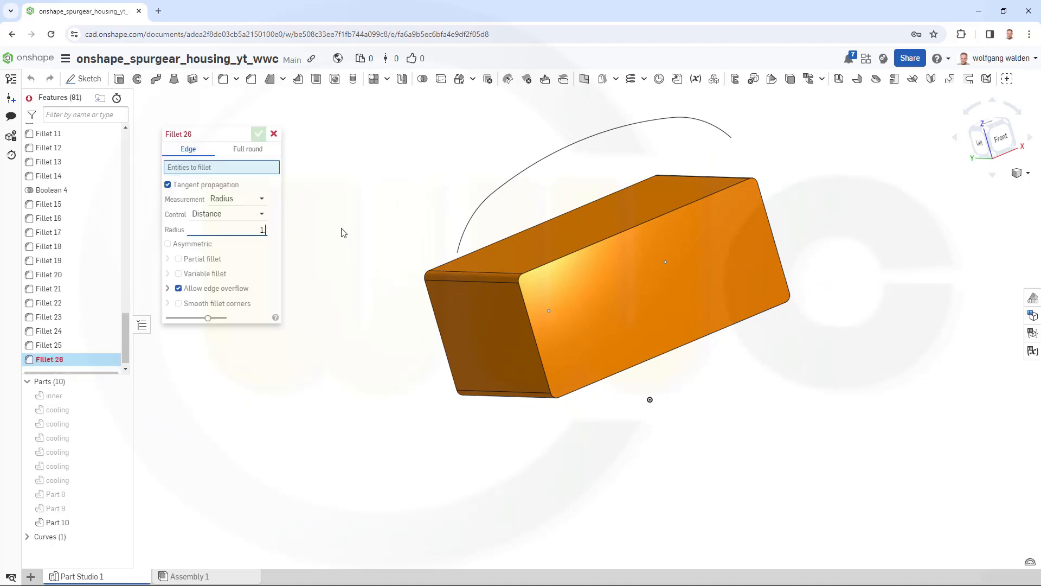
type("1.5")
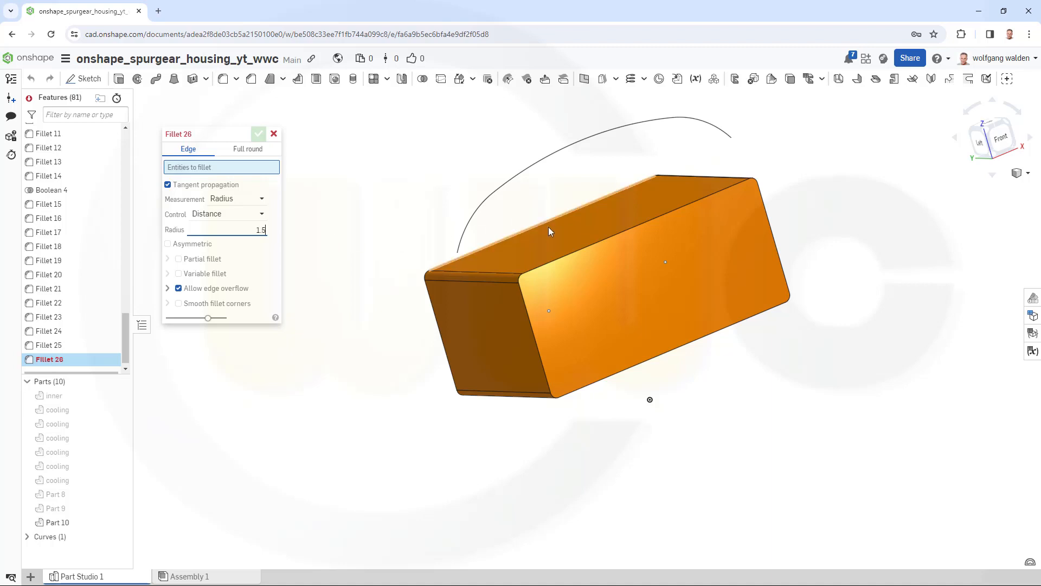
left_click(548, 261)
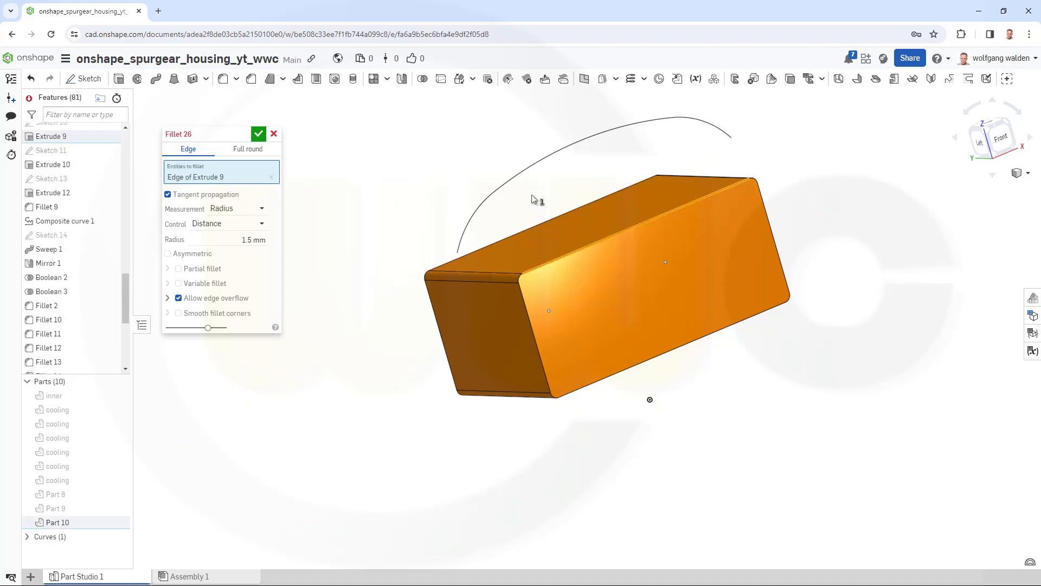
left_click(507, 237)
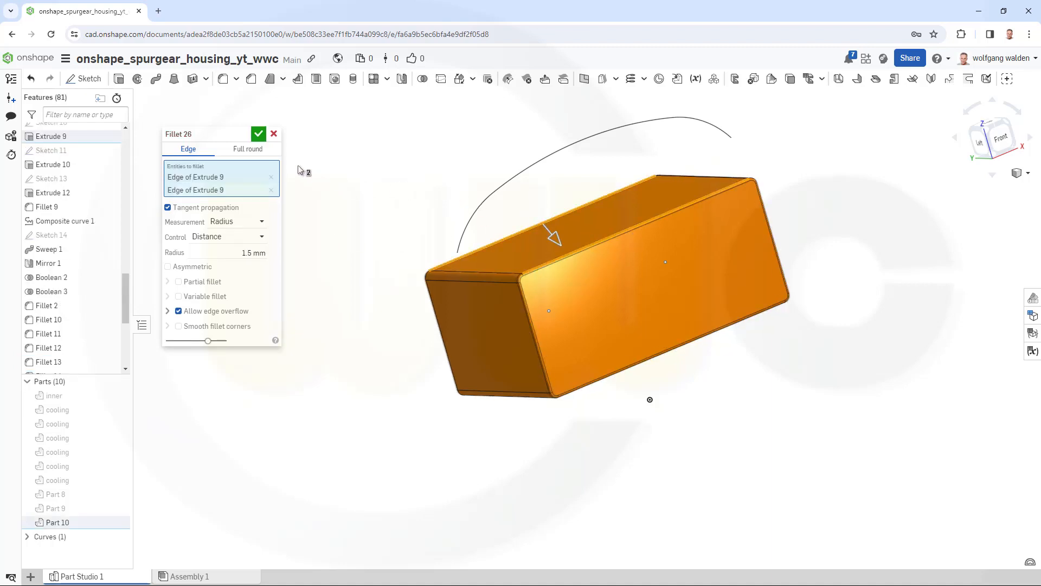
left_click(259, 135)
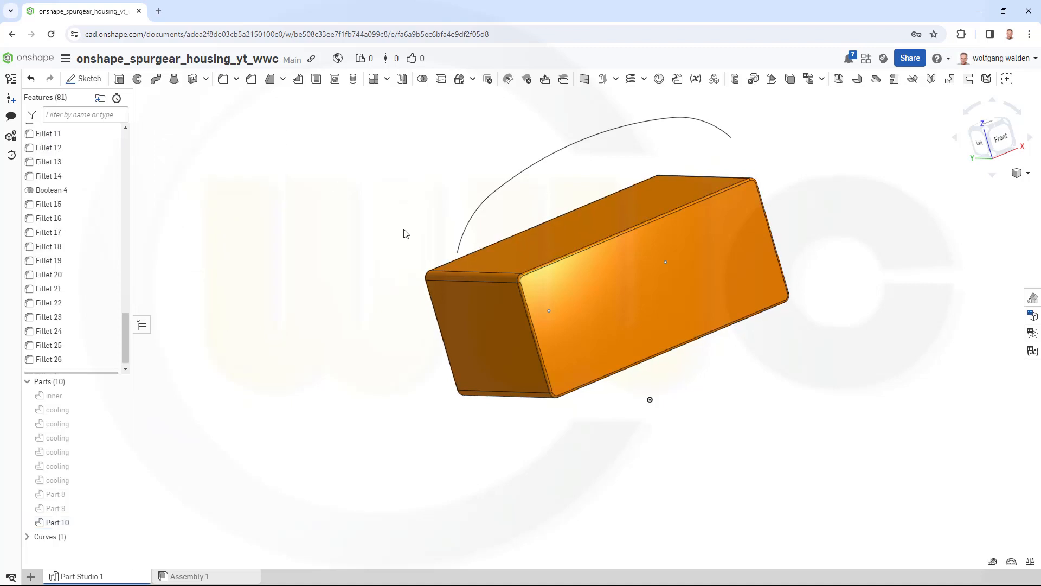
middle_click_drag(395, 242, 362, 279)
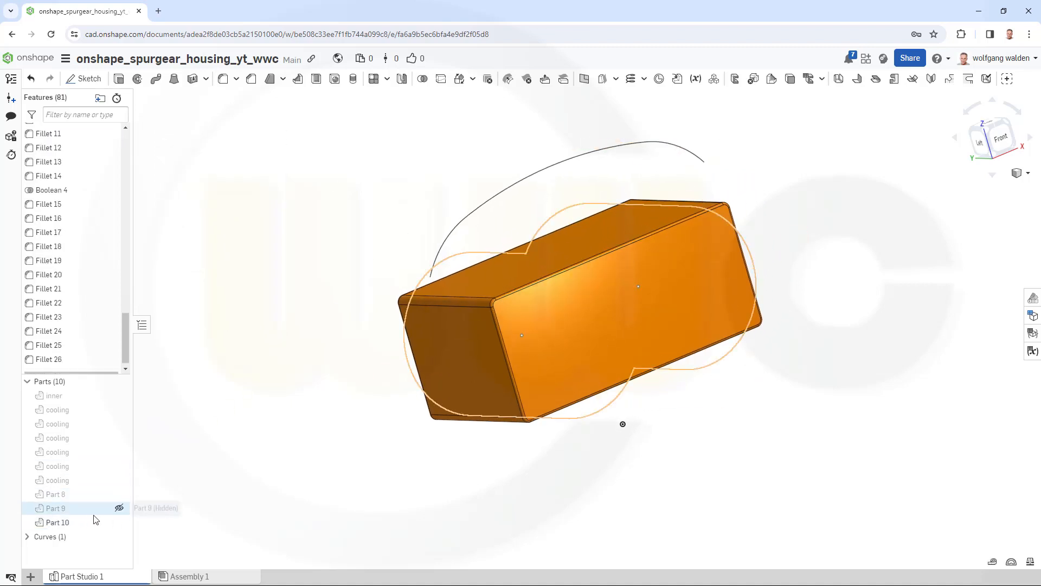
- Show Part 9 again and unite it with Part 10 into one body using a Boolean
left_click(118, 508)
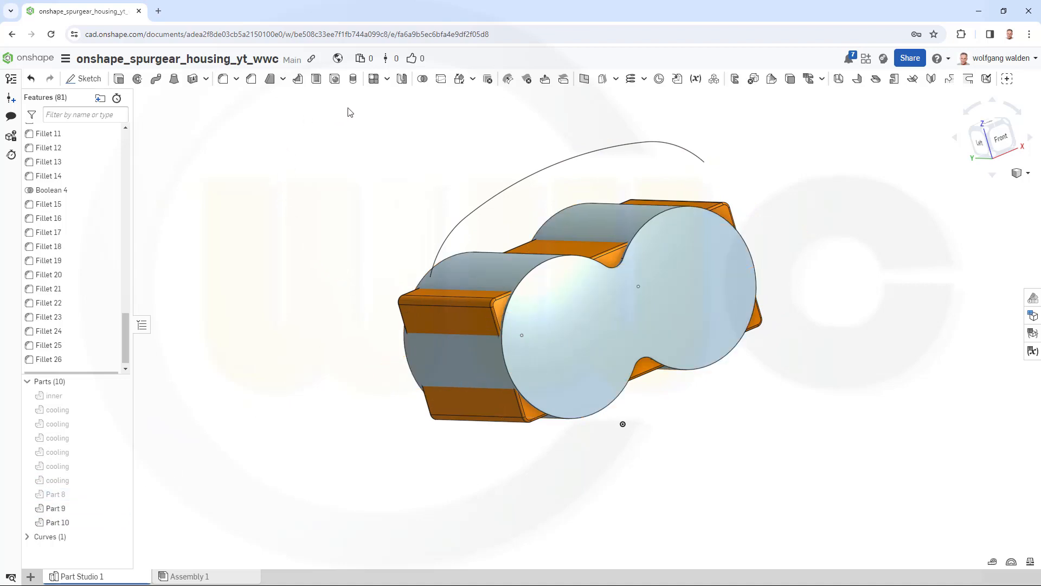
left_click(402, 82)
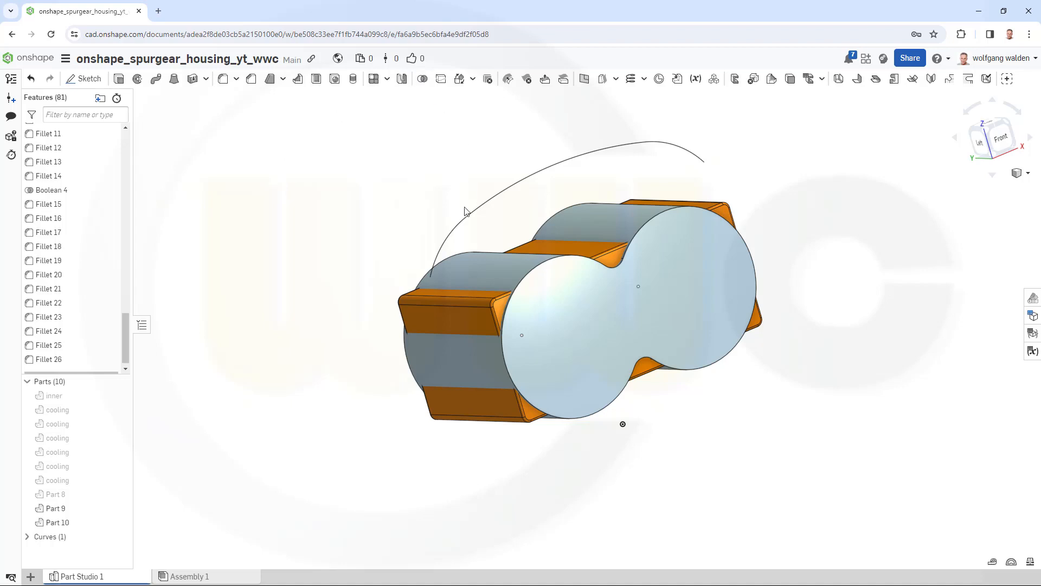
left_click(461, 308)
left_click(576, 321)
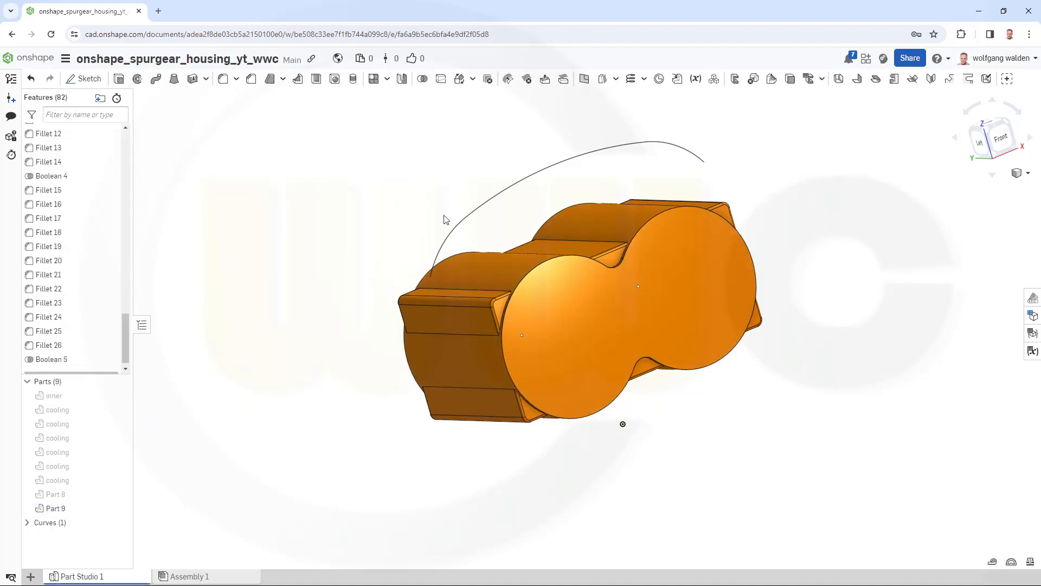
- Fillet the six lengthwise edges where the box meets the cylinders of Part 9 with a 1.5 mm radius
scroll(445, 220, "up", 2)
scroll(331, 277, "up", 1)
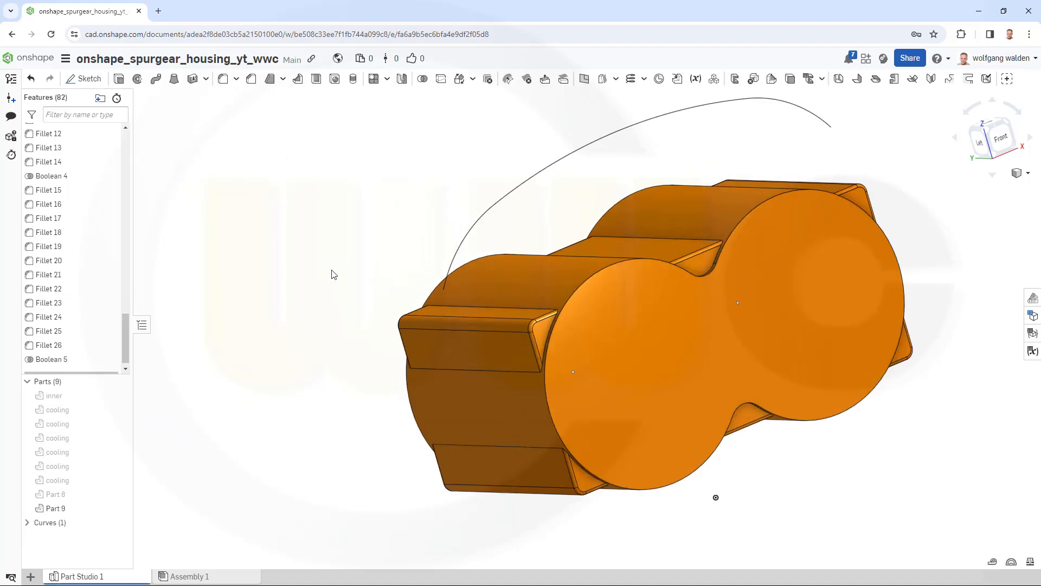
left_click(222, 79)
scroll(538, 438, "up", 2)
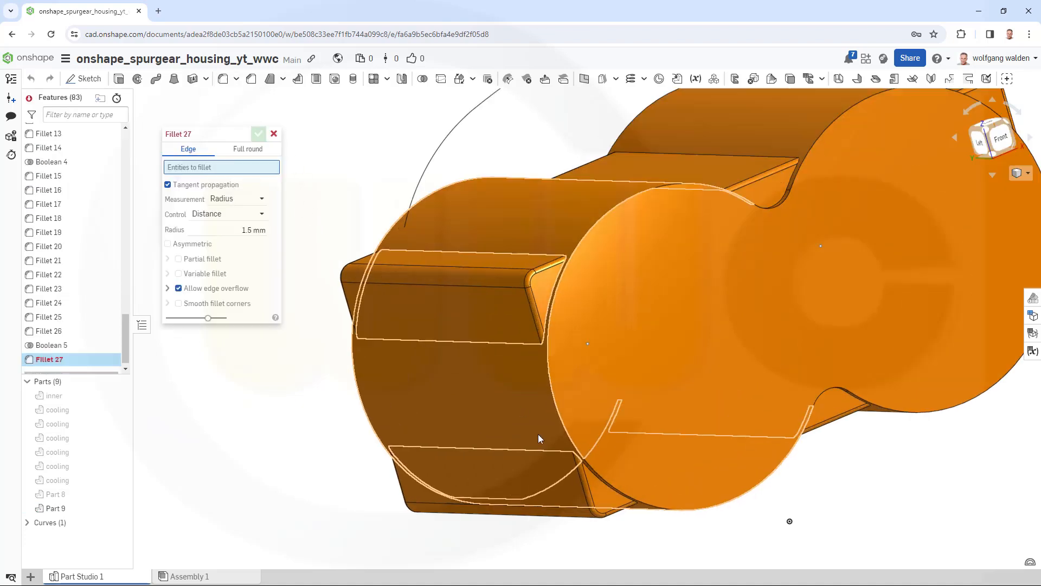
left_click(487, 343)
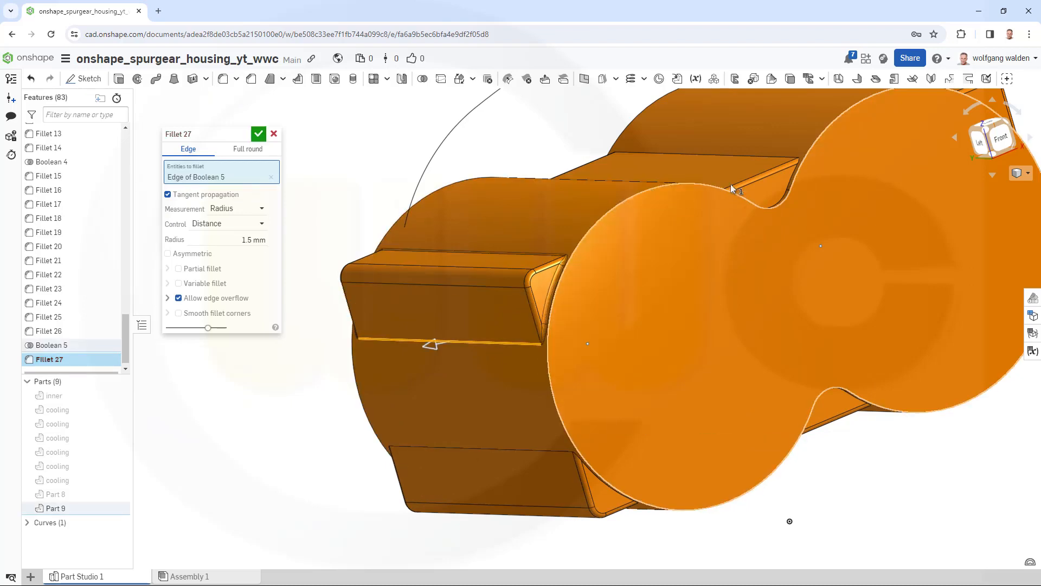
left_click(740, 155)
right_click_drag(825, 273, 789, 296)
right_click_drag(843, 253, 791, 188)
left_click(781, 195)
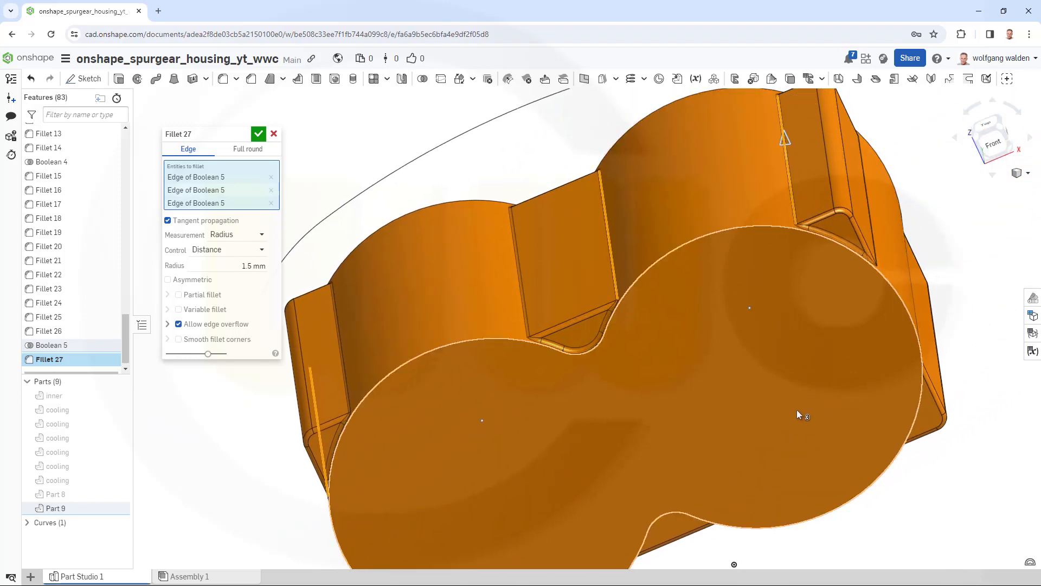
right_click_drag(735, 417, 916, 506)
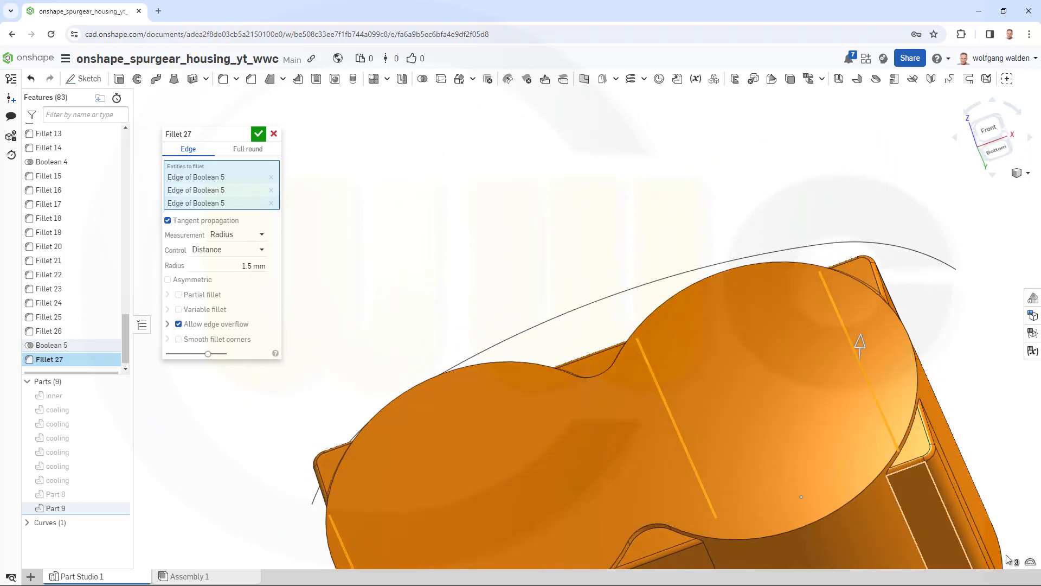
left_click(901, 504)
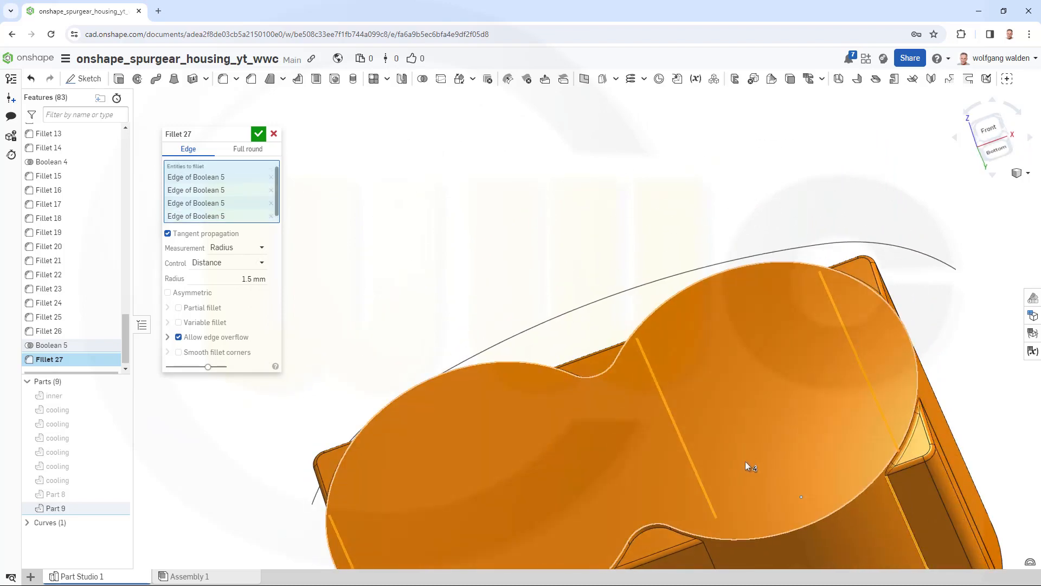
middle_click_drag(753, 461, 815, 213)
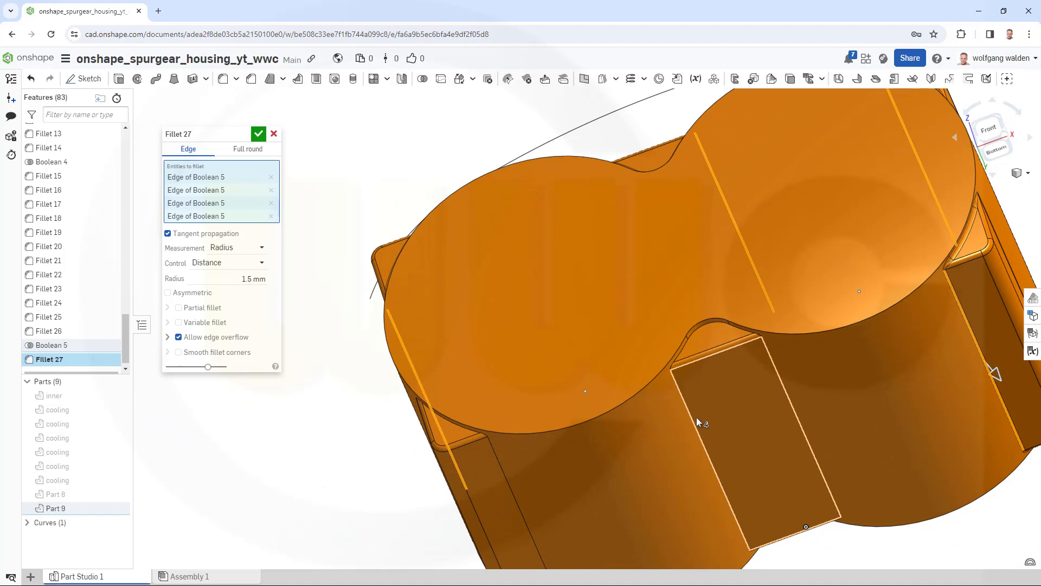
left_click(695, 422)
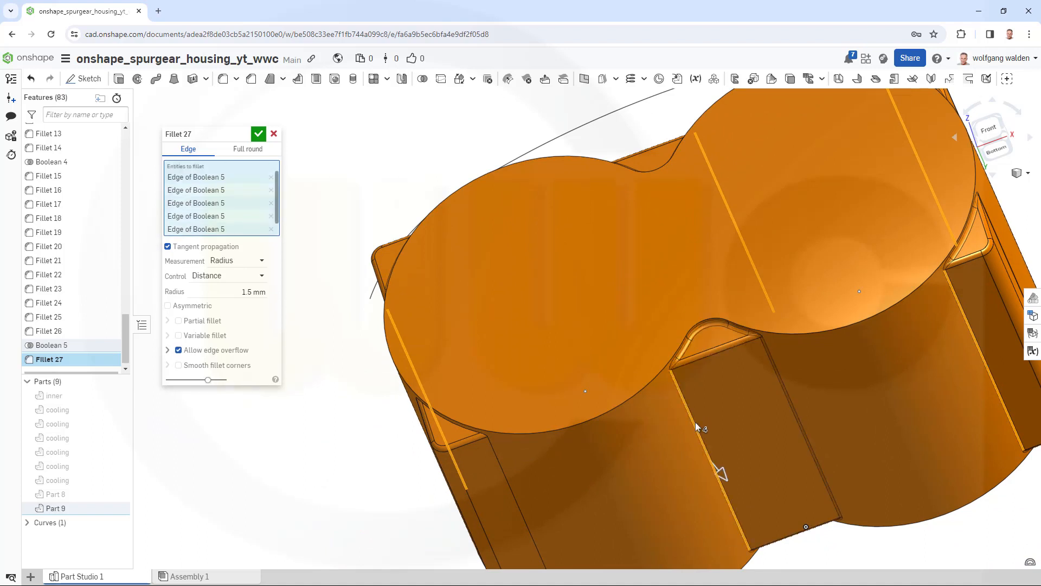
middle_click_drag(472, 479, 533, 428)
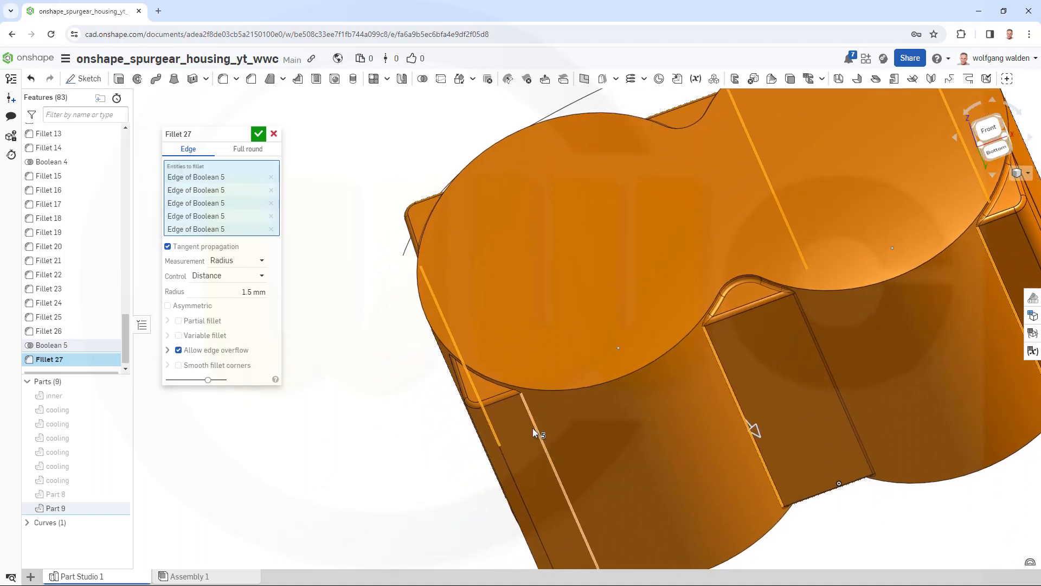
left_click(539, 434)
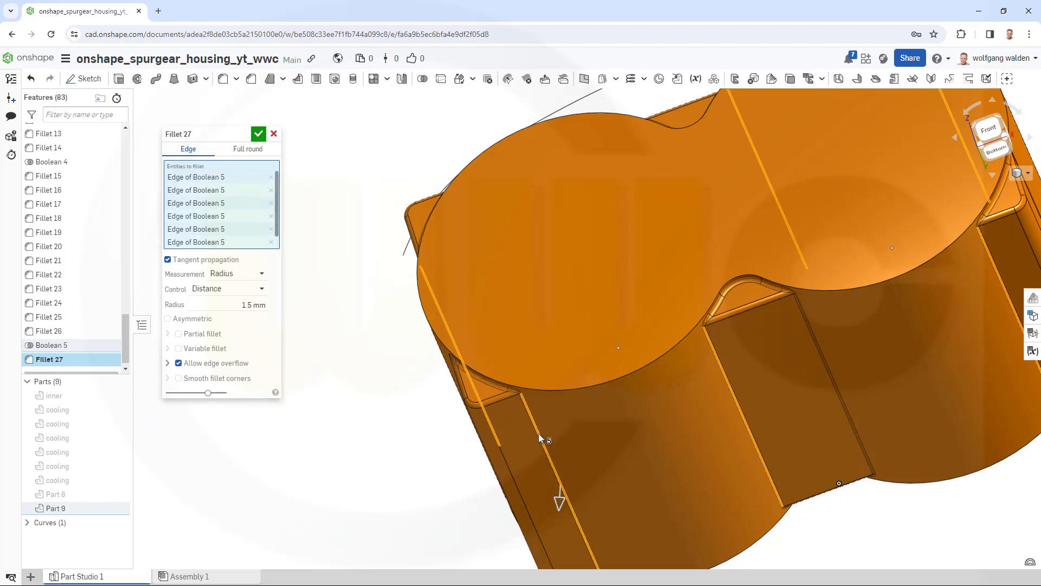
left_click(258, 135)
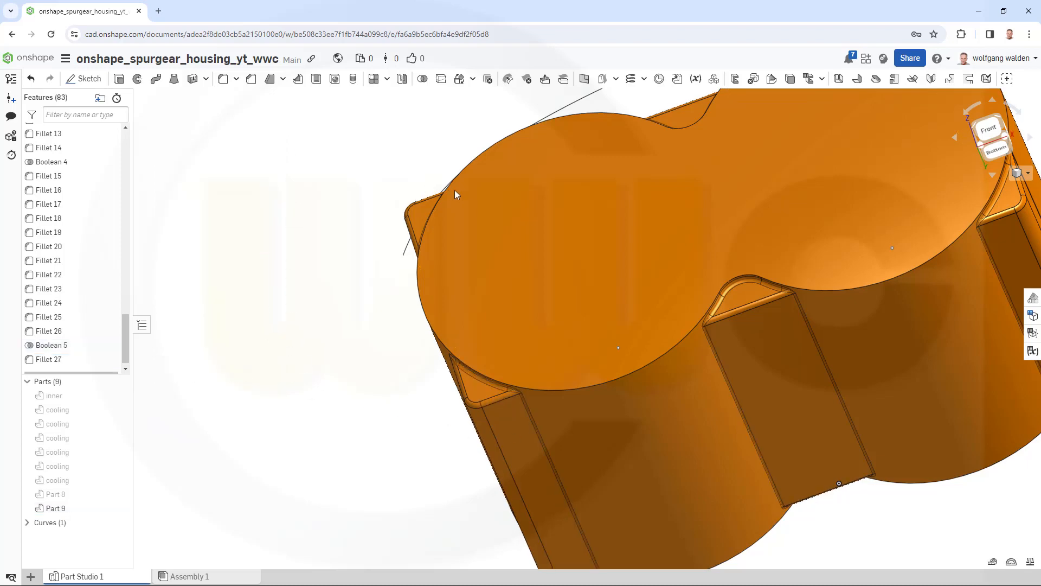
- Show the inner housing body and unite it with Part 9 using a Boolean
scroll(455, 190, "down", 5)
right_click_drag(535, 231, 610, 422)
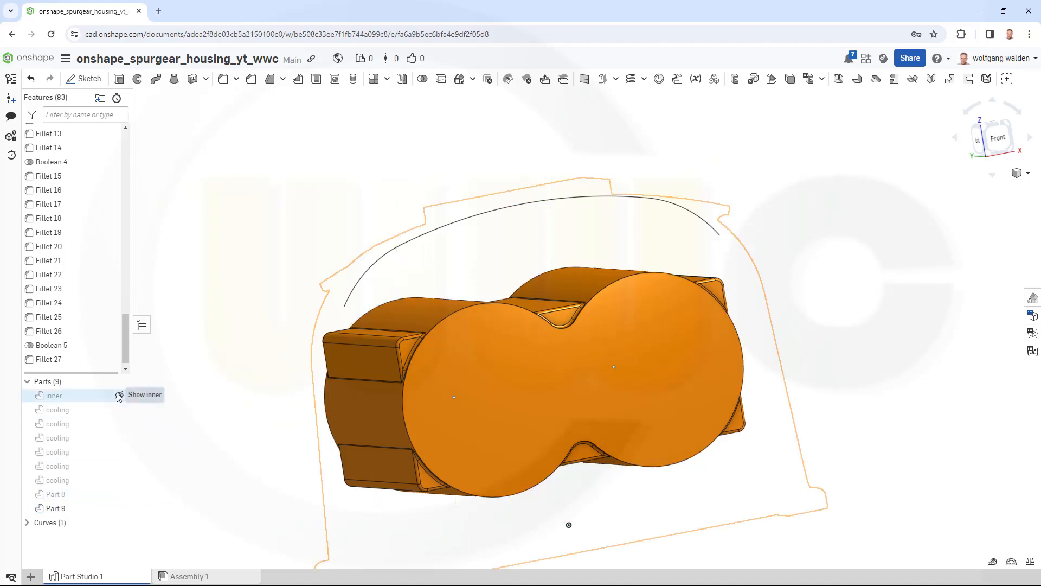
left_click(119, 397)
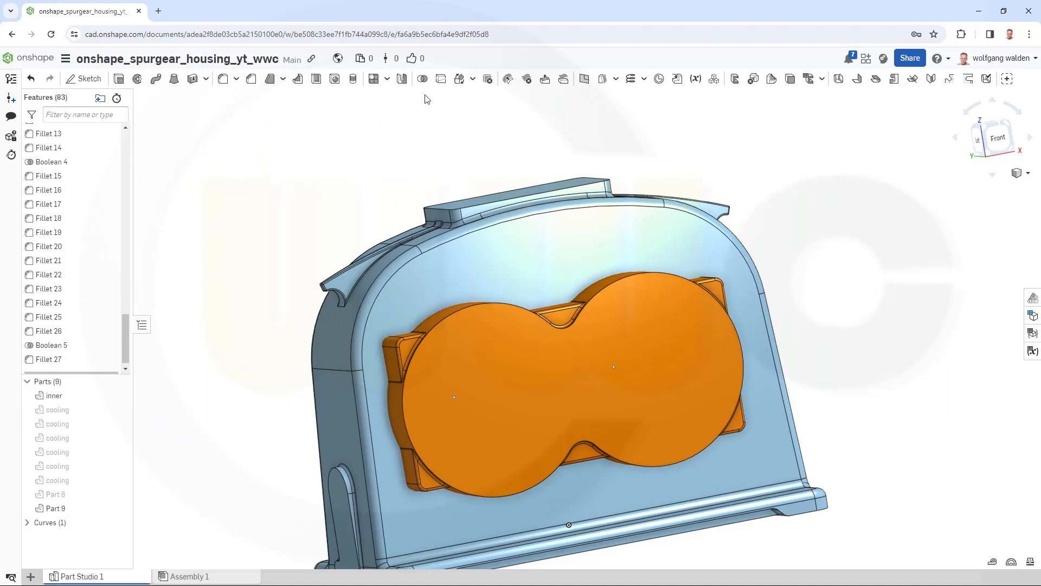
left_click(423, 78)
left_click(512, 358)
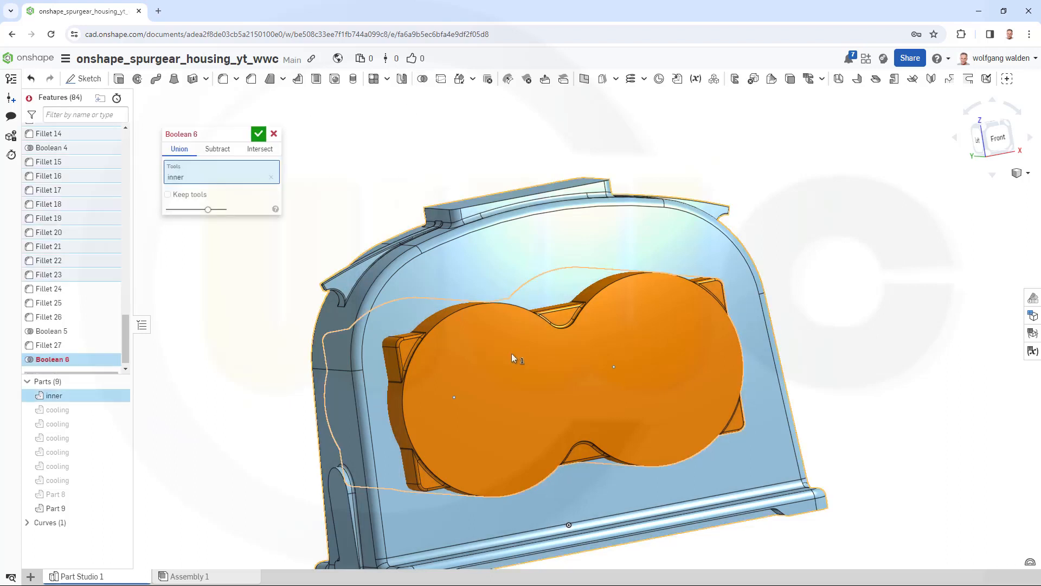
left_click(259, 134)
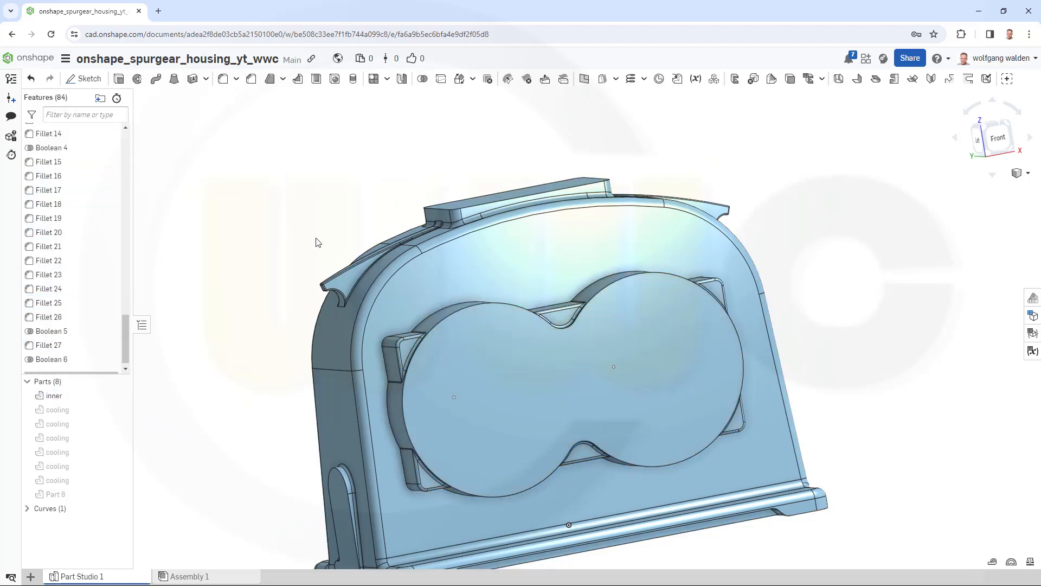
- Fillet the edges where the double-cylinder shape meets the housing's front and rear walls with a 5 mm radius
right_click_drag(269, 335, 286, 337)
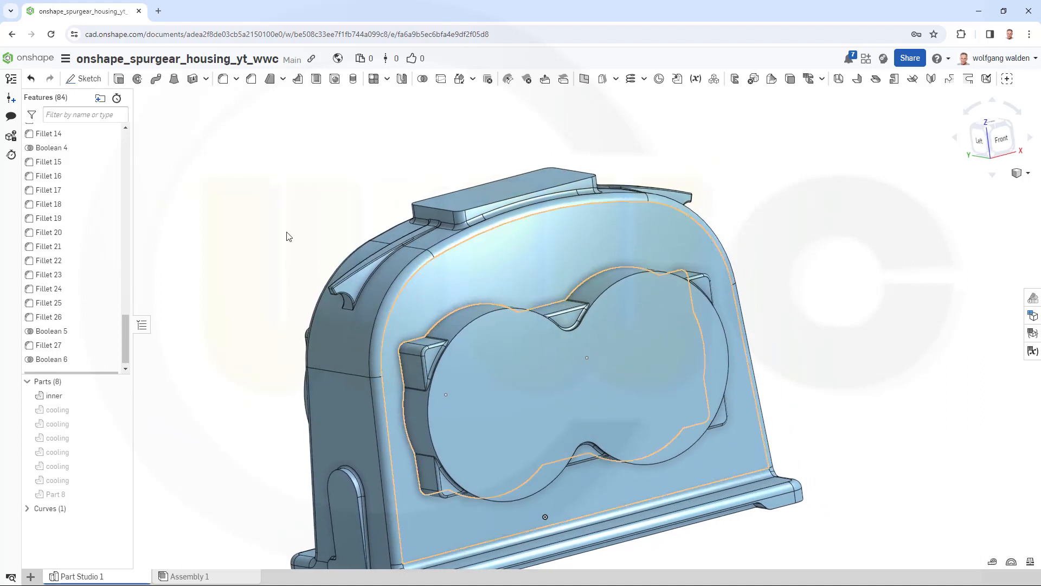
left_click(223, 79)
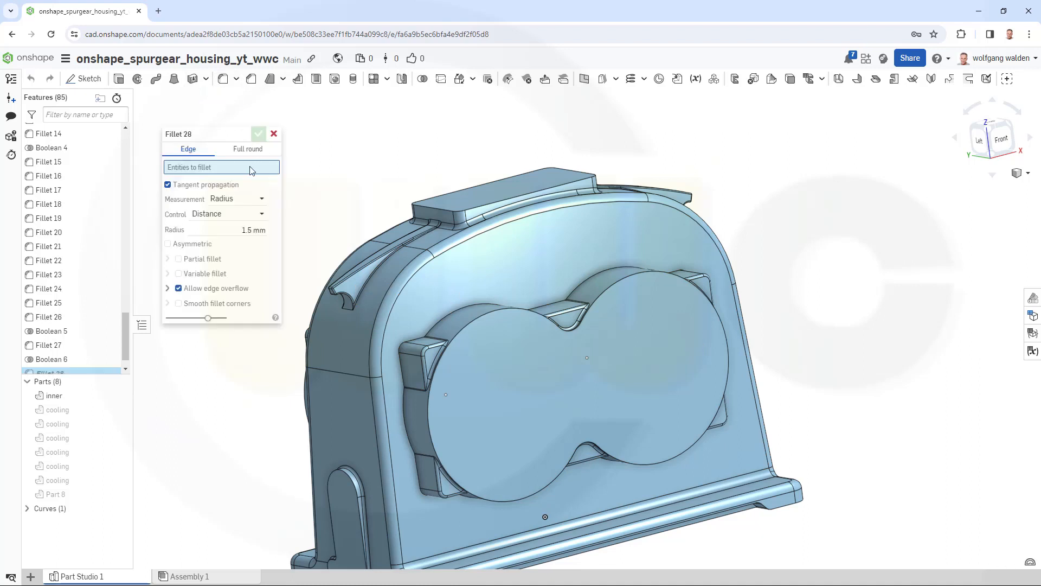
left_click(235, 229)
type("5")
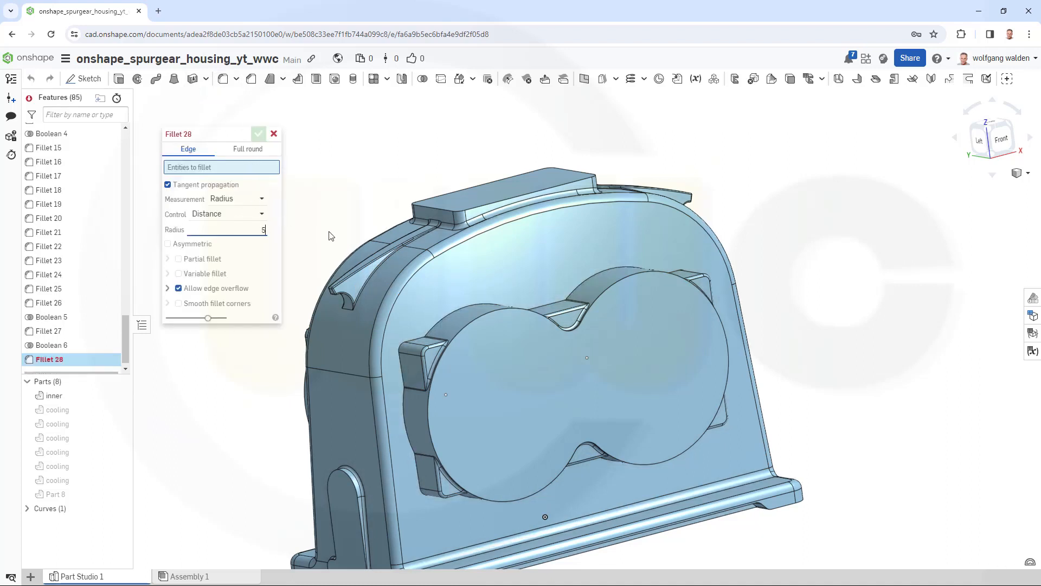
key("Return")
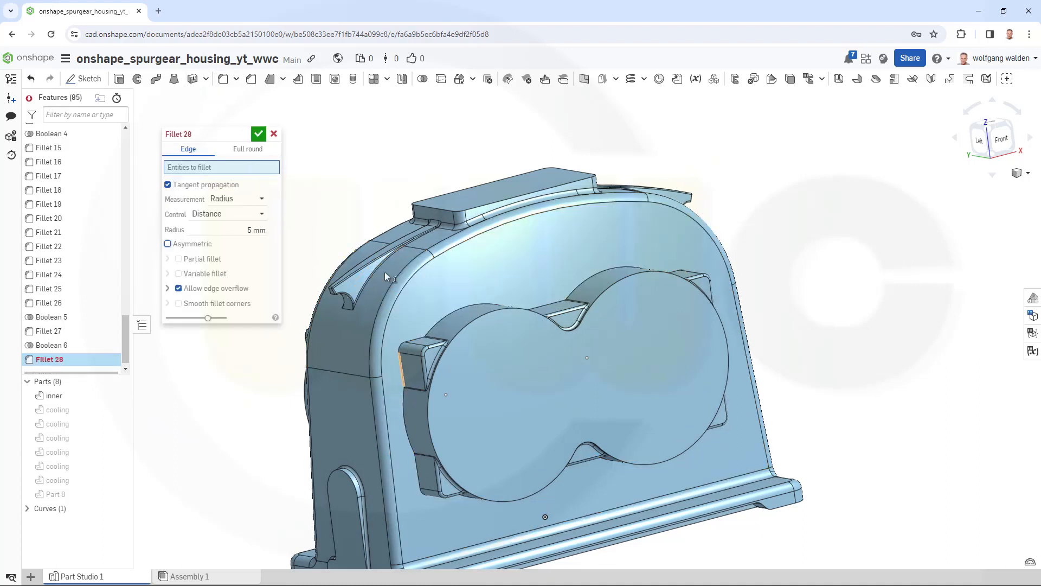
left_click(403, 369)
right_click_drag(330, 256, 410, 212)
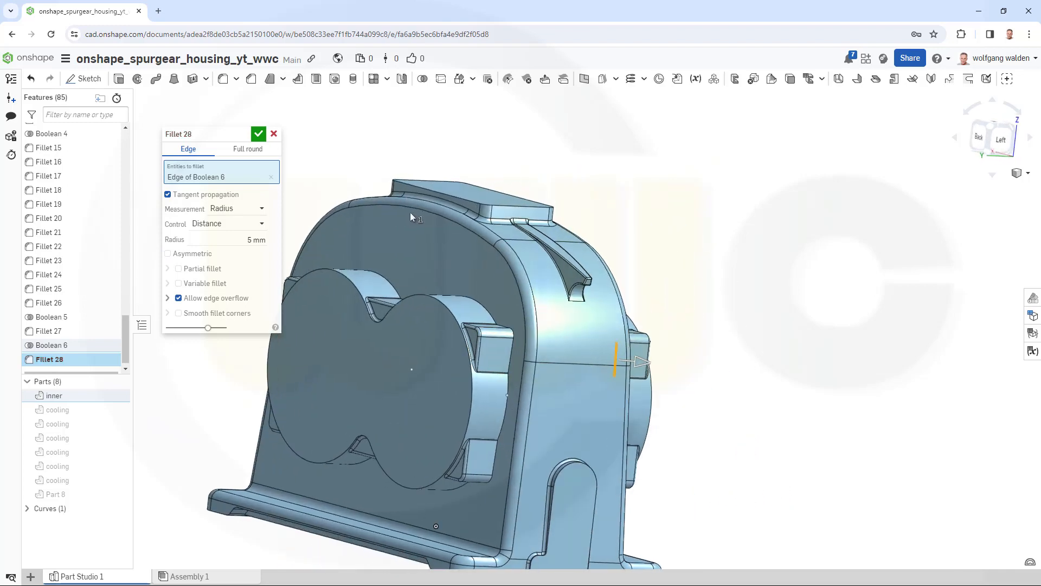
left_click(491, 319)
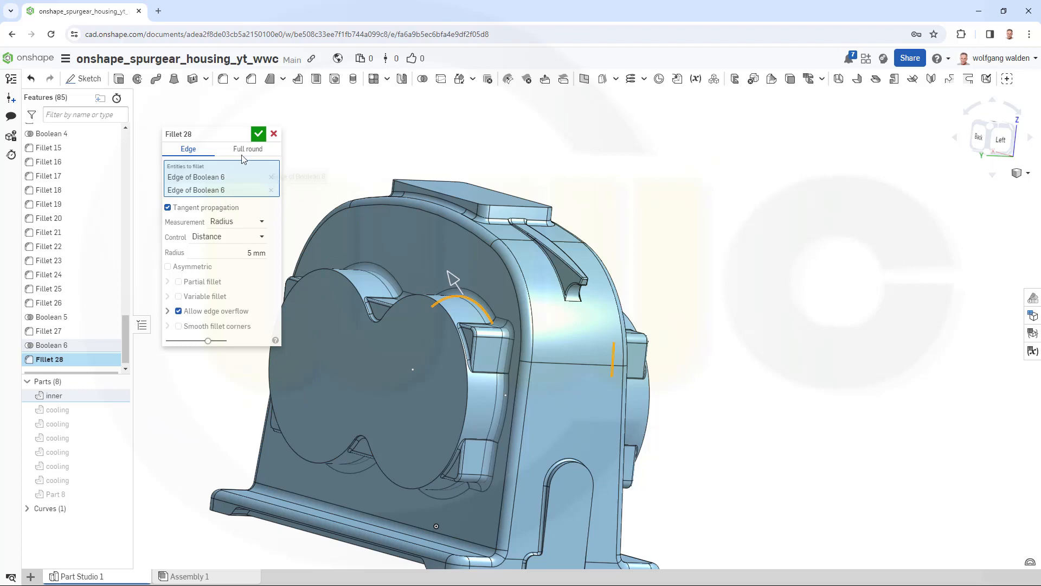
key("Return")
- Show Part 8 and fillet the four vertical corner edges of this flange plate with a 20 mm radius
right_click_drag(851, 372, 159, 473)
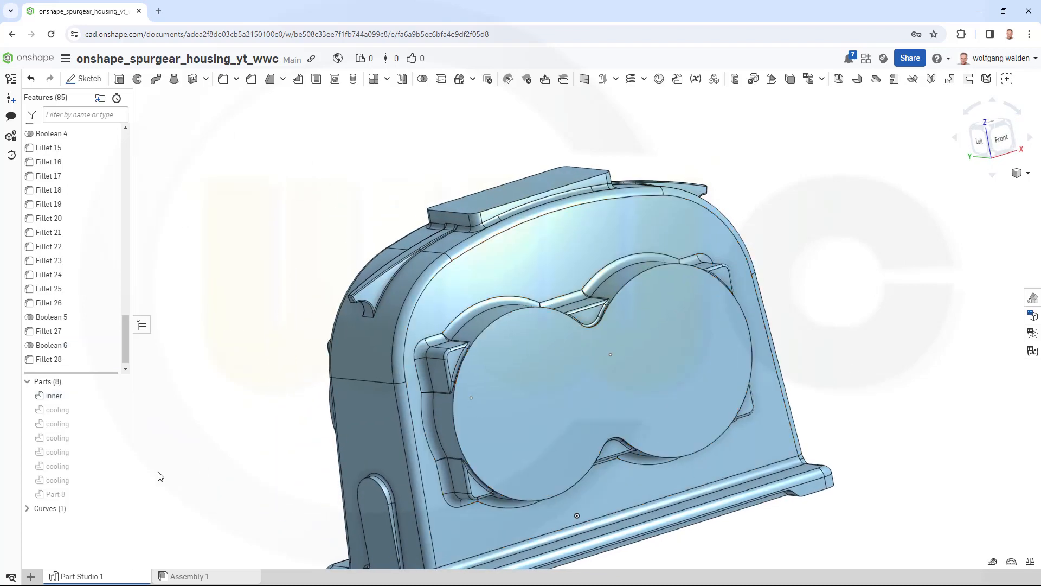
left_click(118, 495)
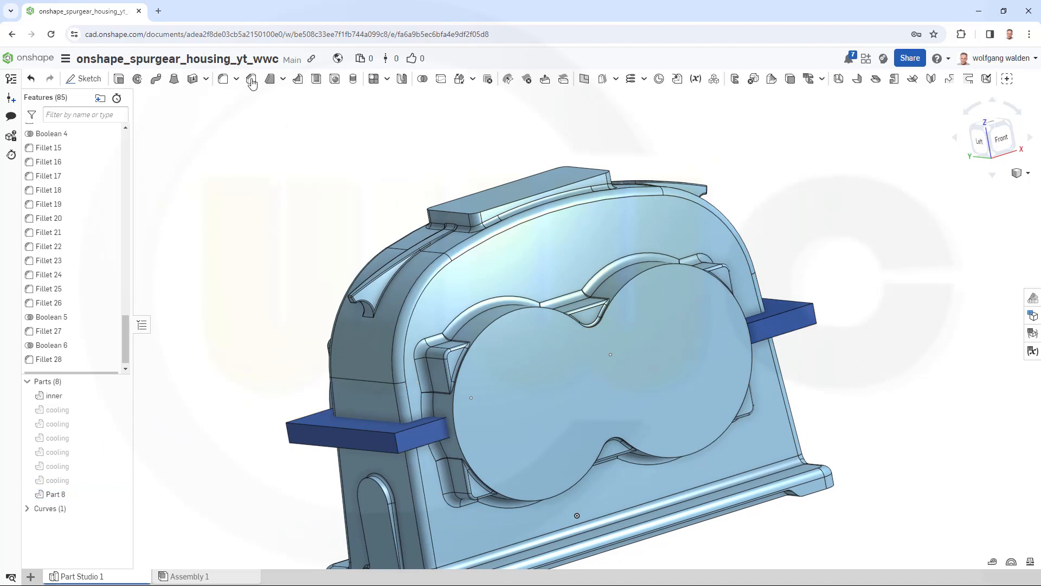
left_click(224, 80)
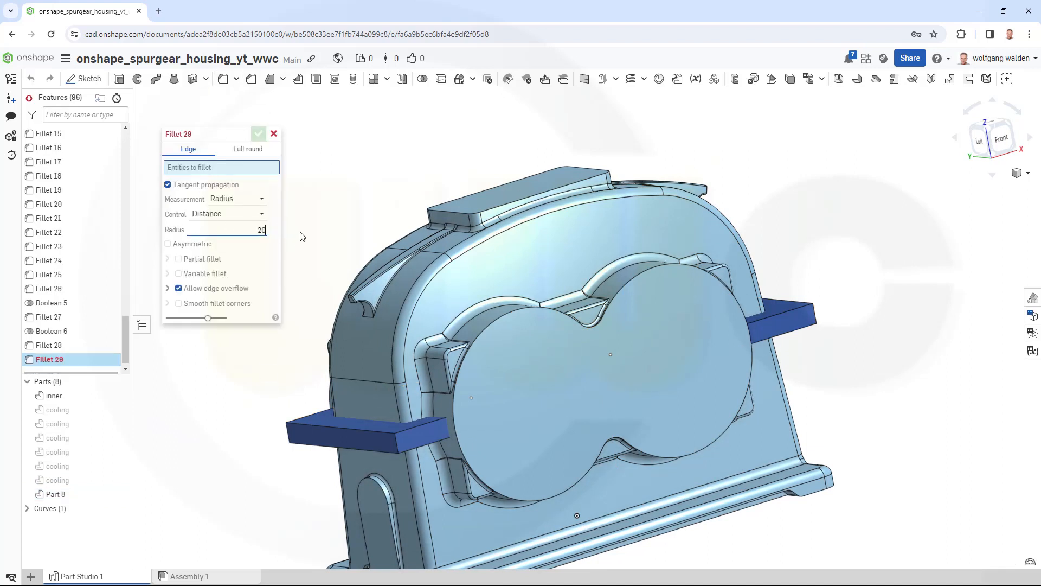
left_click(399, 448)
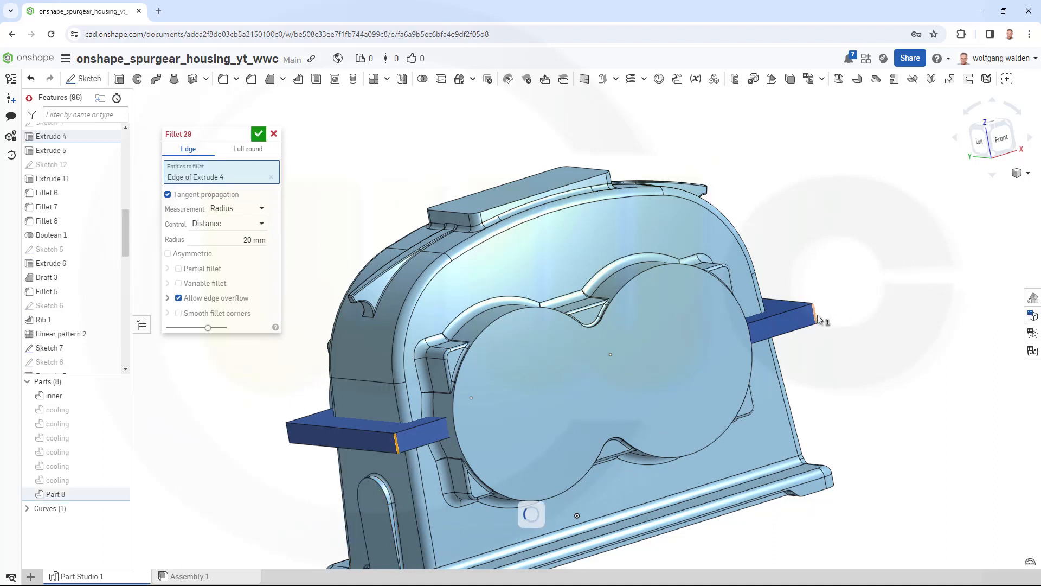
left_click(288, 433)
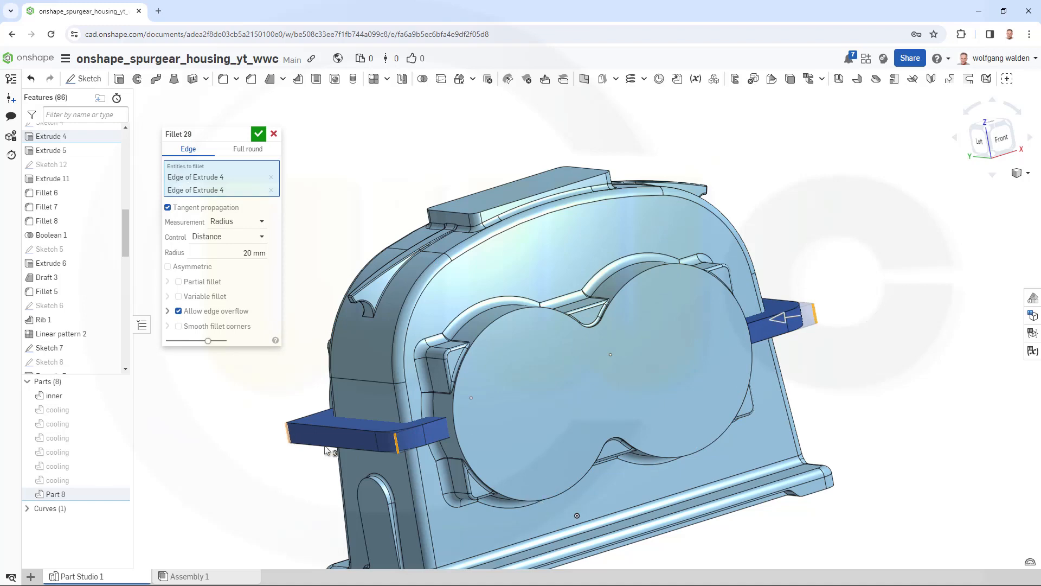
left_click(815, 314)
right_click_drag(845, 384, 663, 400)
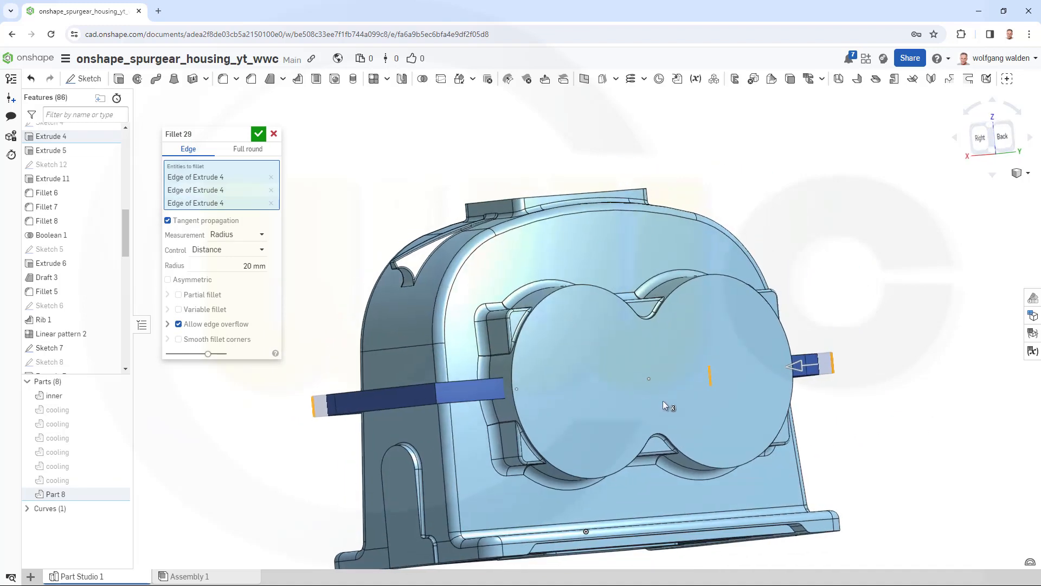
left_click(437, 395)
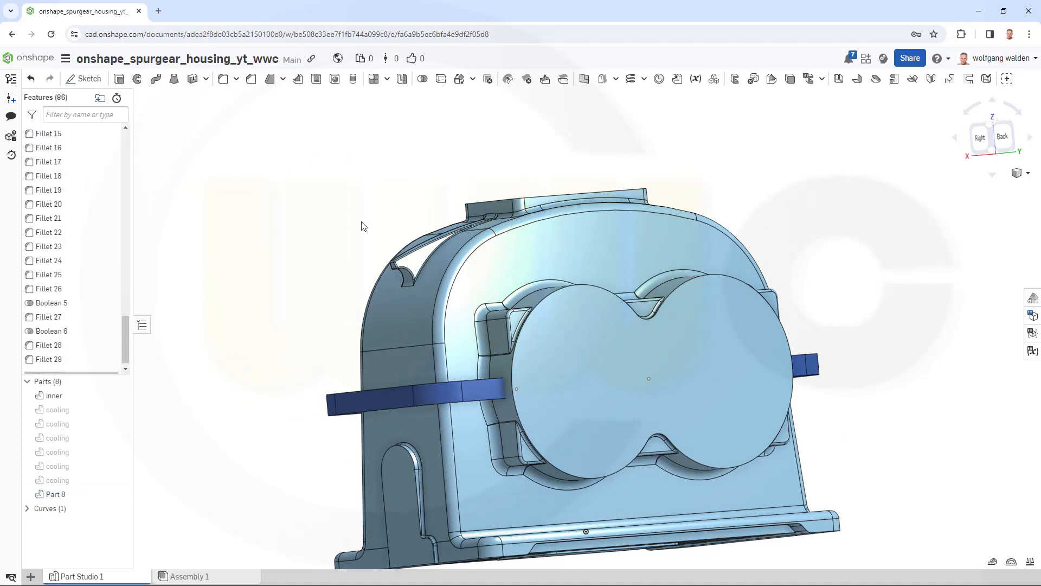
- Fillet the upper and lower outer perimeter edges of the flange plate with a 3 mm radius
mouse_move(358, 230)
right_mouse_down()
mouse_move(357, 251)
mouse_move(368, 244)
right_mouse_up()
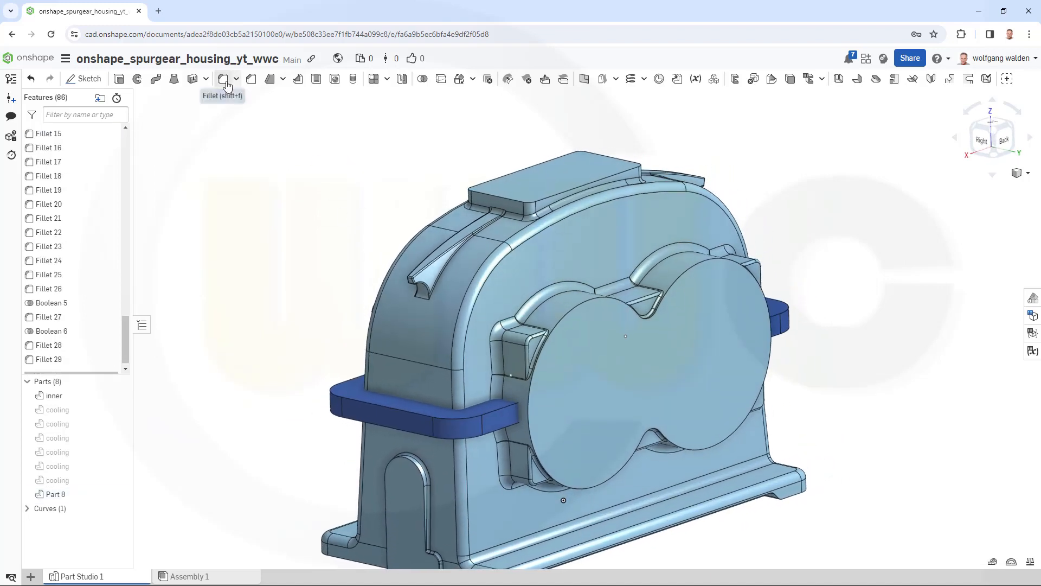
left_click(224, 80)
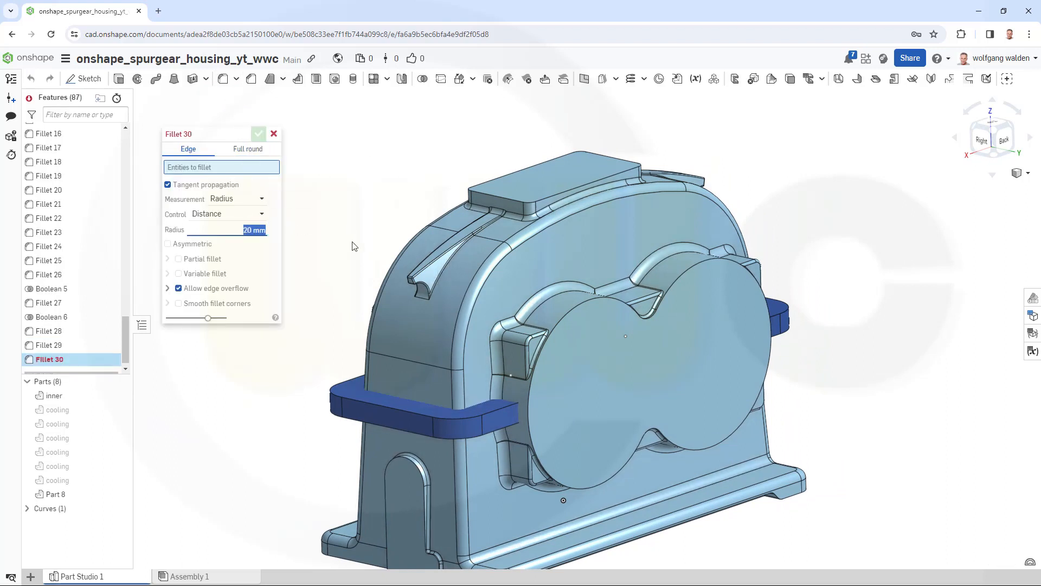
type("3")
left_click(393, 408)
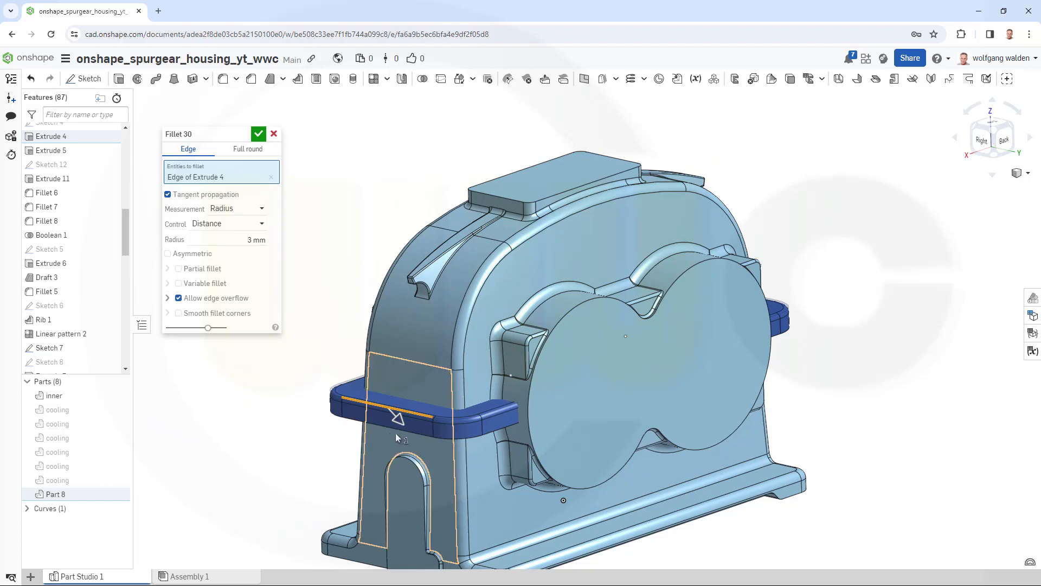
left_click(416, 433)
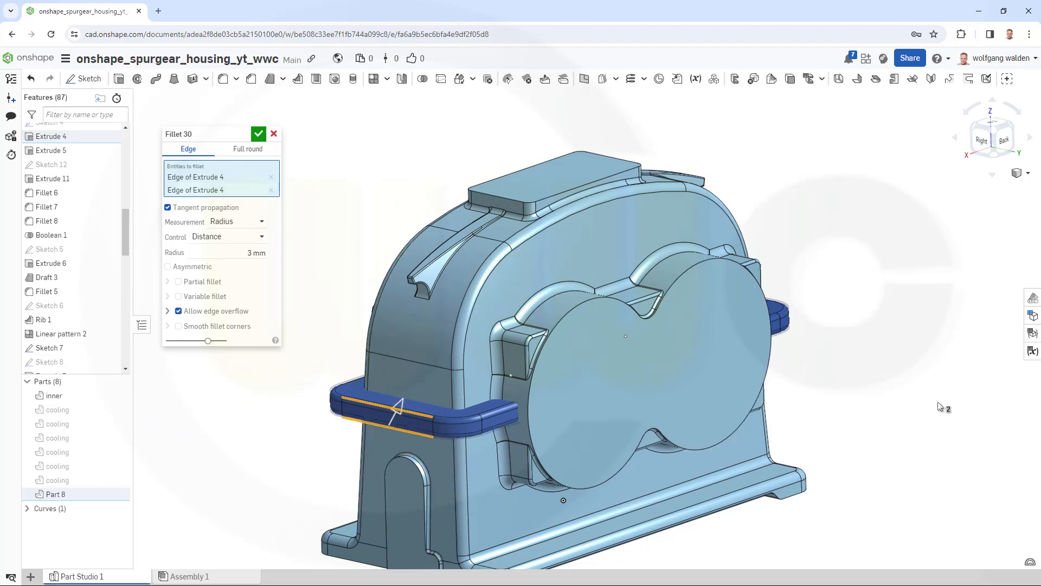
right_click_drag(941, 414, 773, 392)
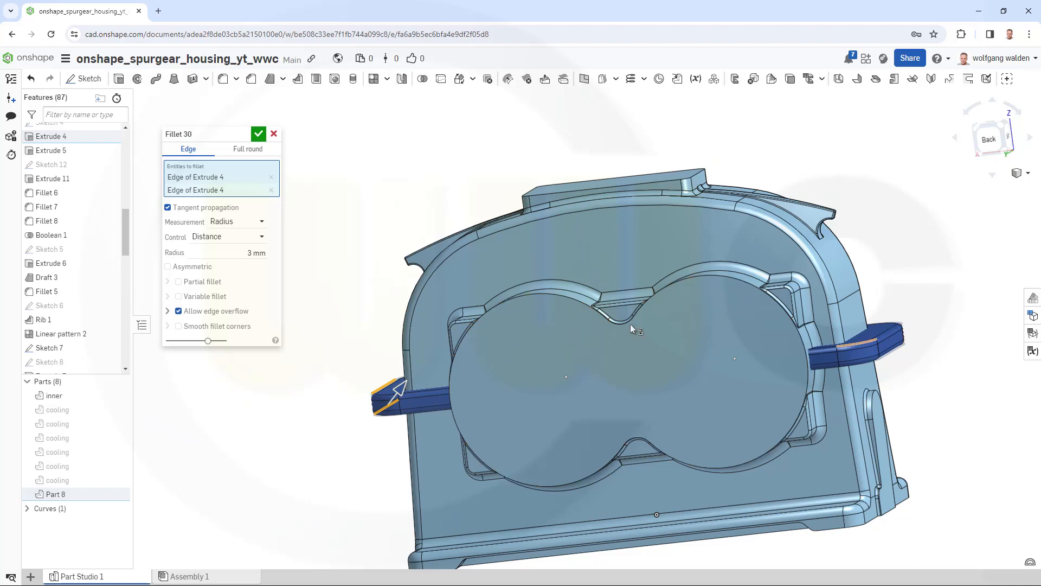
left_click(258, 133)
- Unite the flange body Part 8 with the inner housing using a Boolean union
left_click(422, 79)
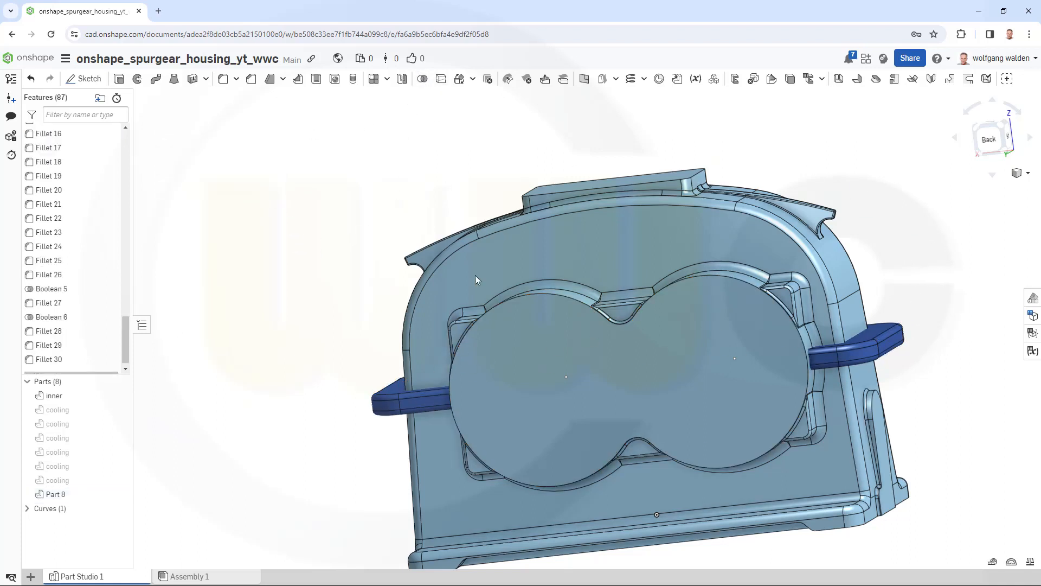
left_click(389, 392)
left_click(392, 400)
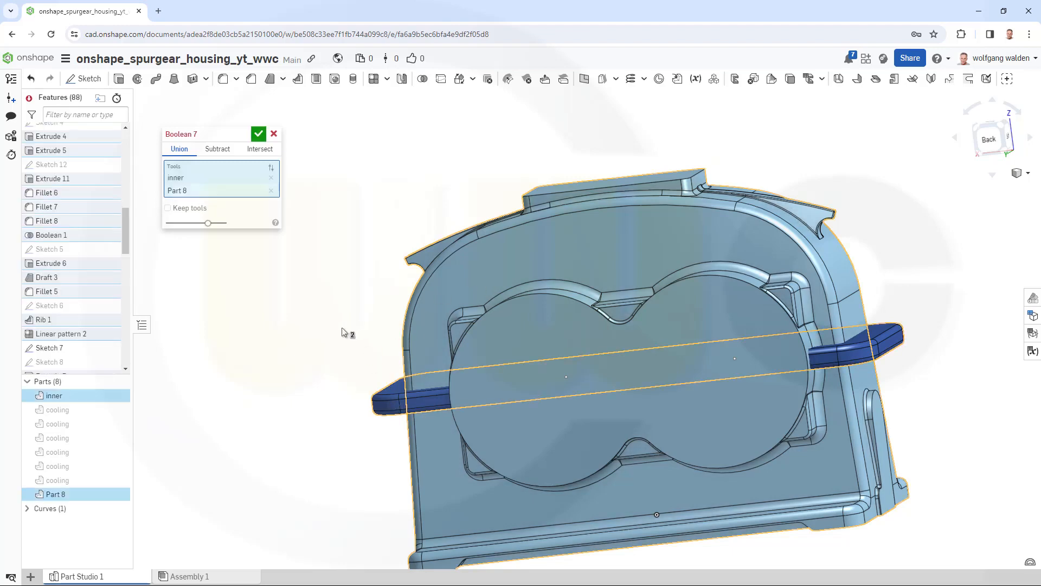
left_click(261, 136)
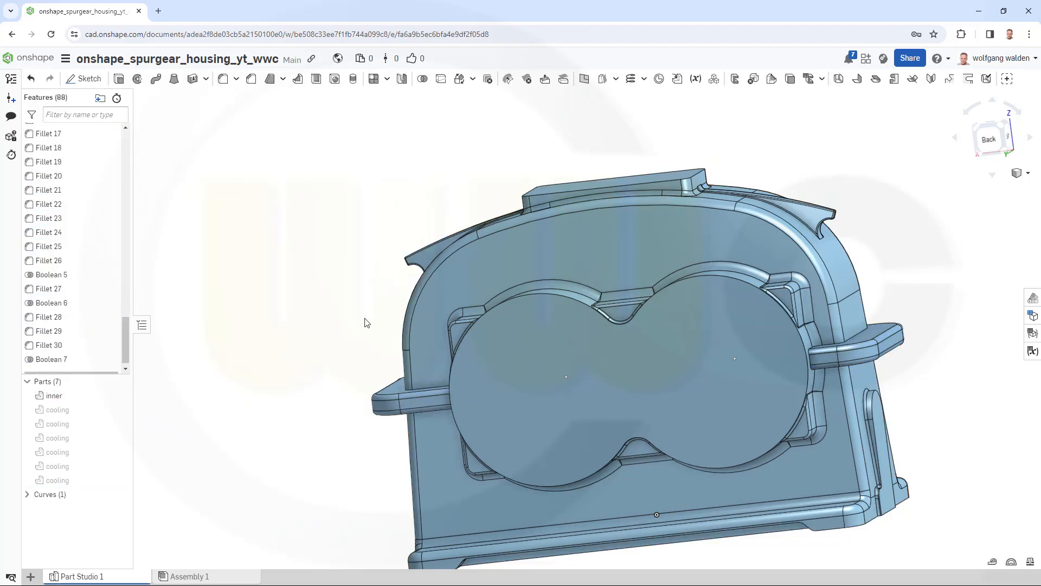
- Fillet the upper edges where the flange plate meets the housing's two end walls with a 5 mm radius
right_click_drag(365, 321, 416, 329)
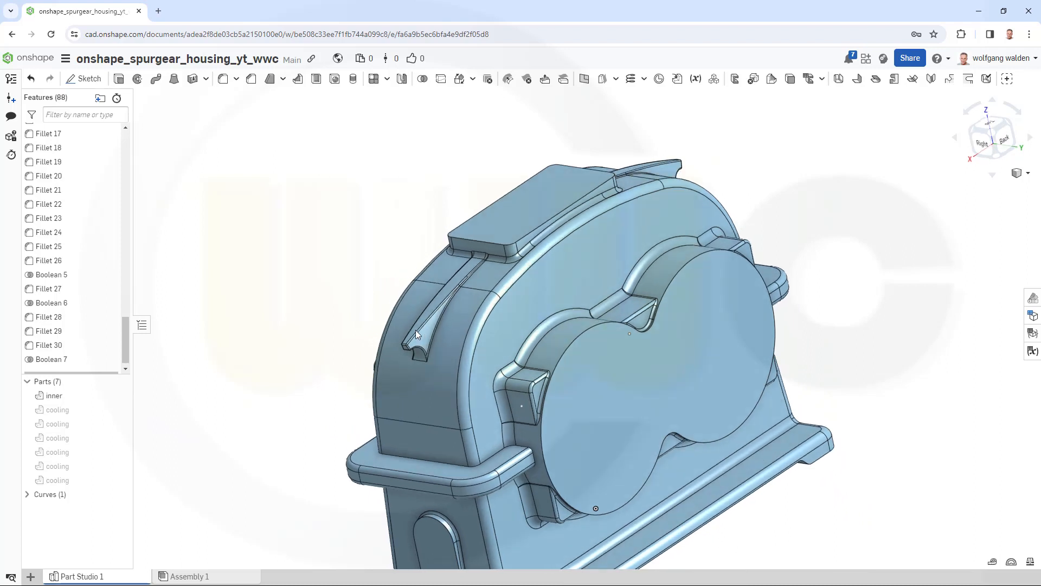
left_click(222, 79)
left_click(273, 227)
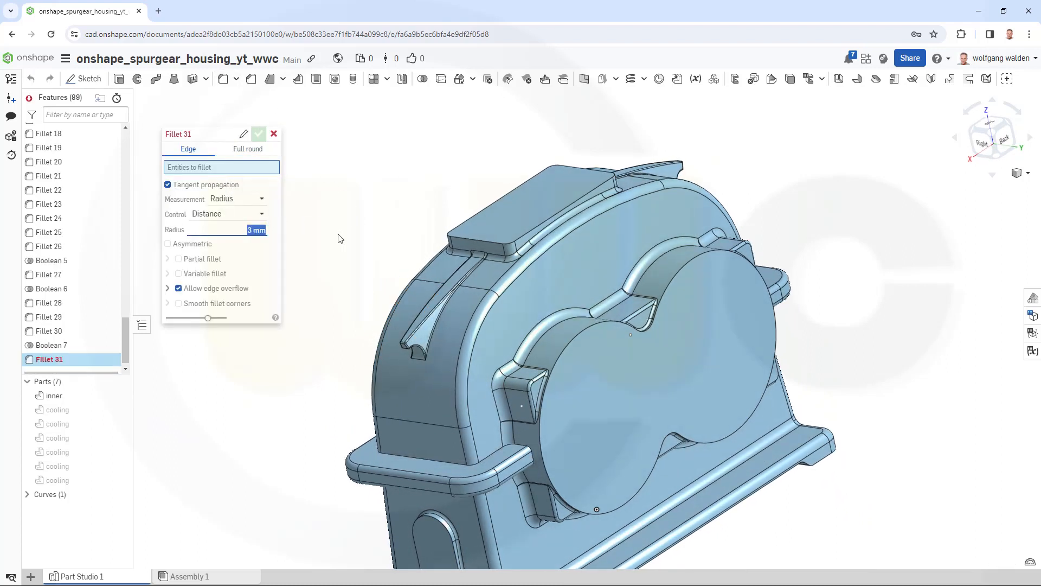
type("5")
key("Return")
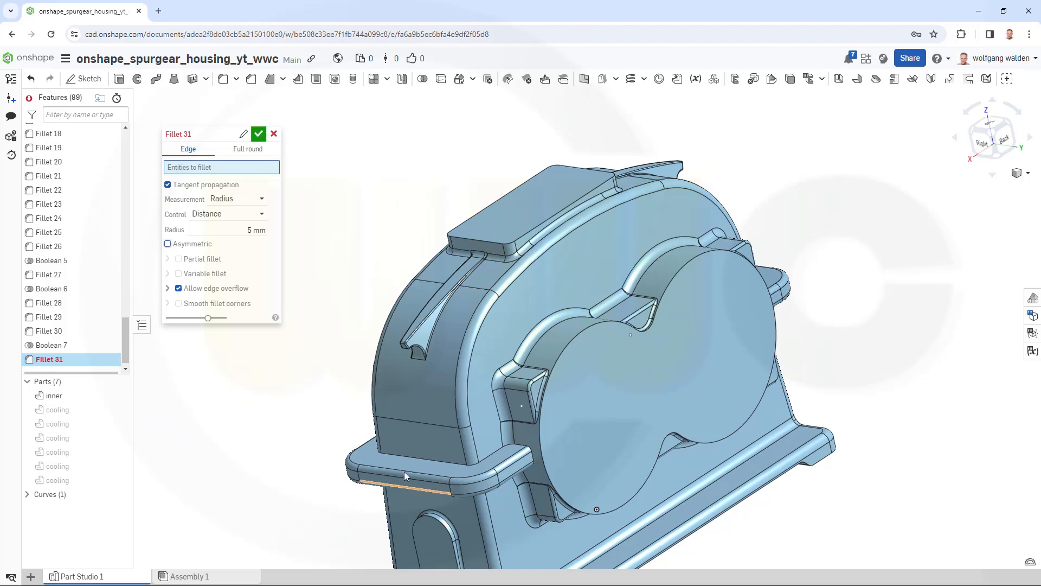
left_click(447, 459)
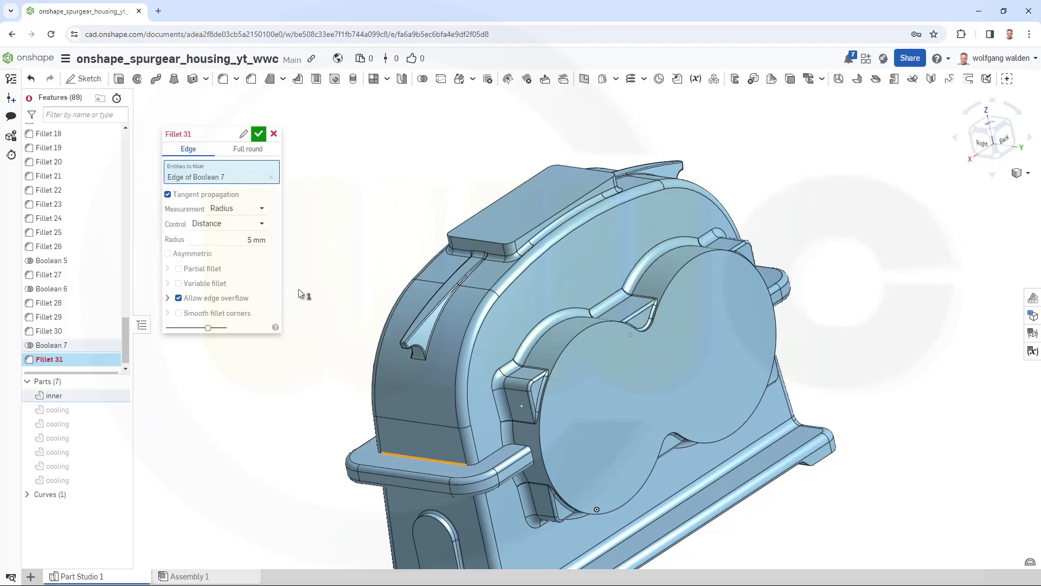
right_click_drag(922, 322, 810, 360)
left_click(750, 432)
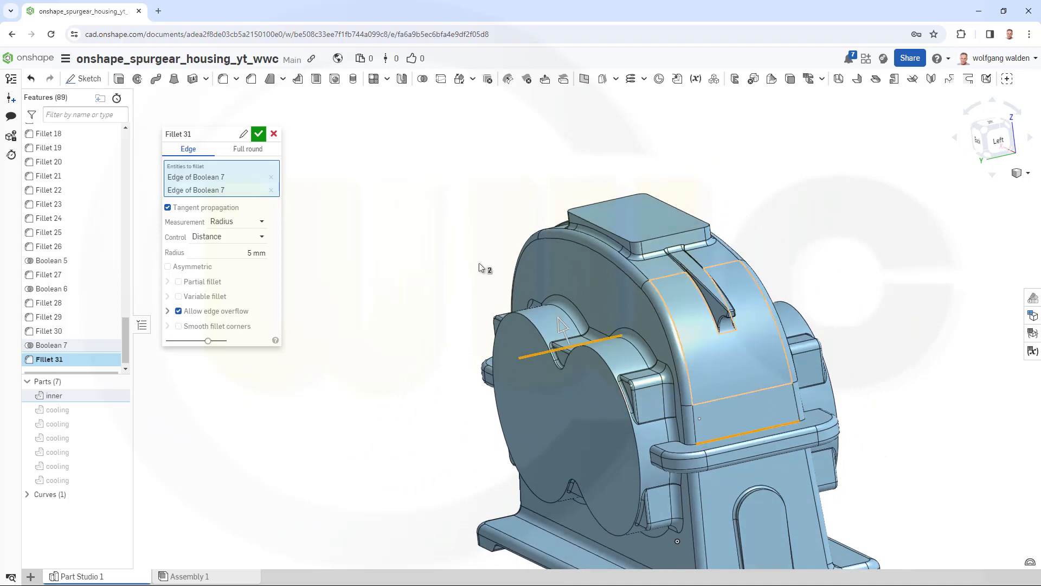
left_click(258, 134)
- Hide the inner housing body and show all six cooling fin bodies
right_click_drag(414, 372, 568, 381)
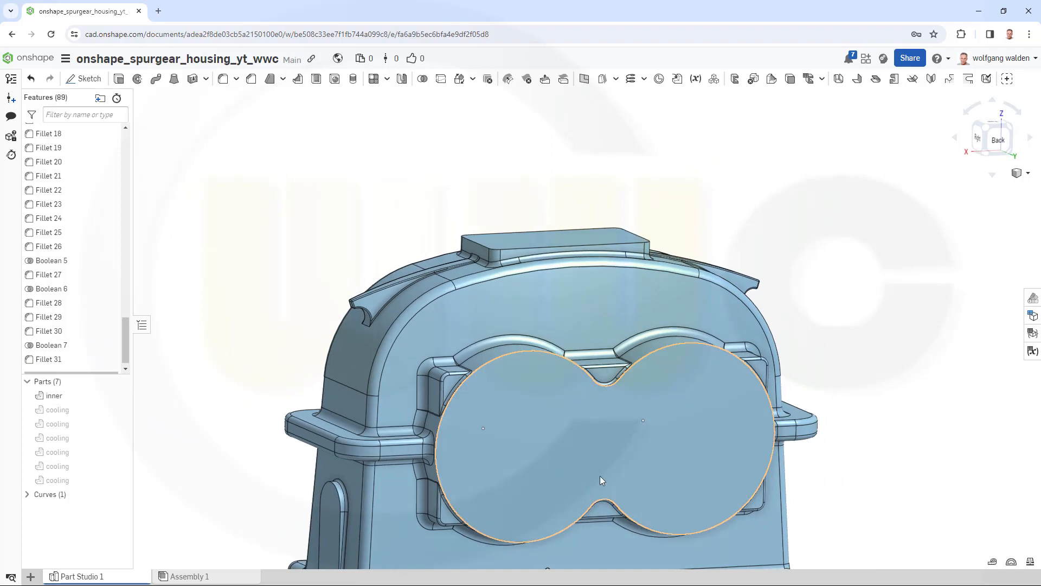
scroll(651, 434, "down", 5)
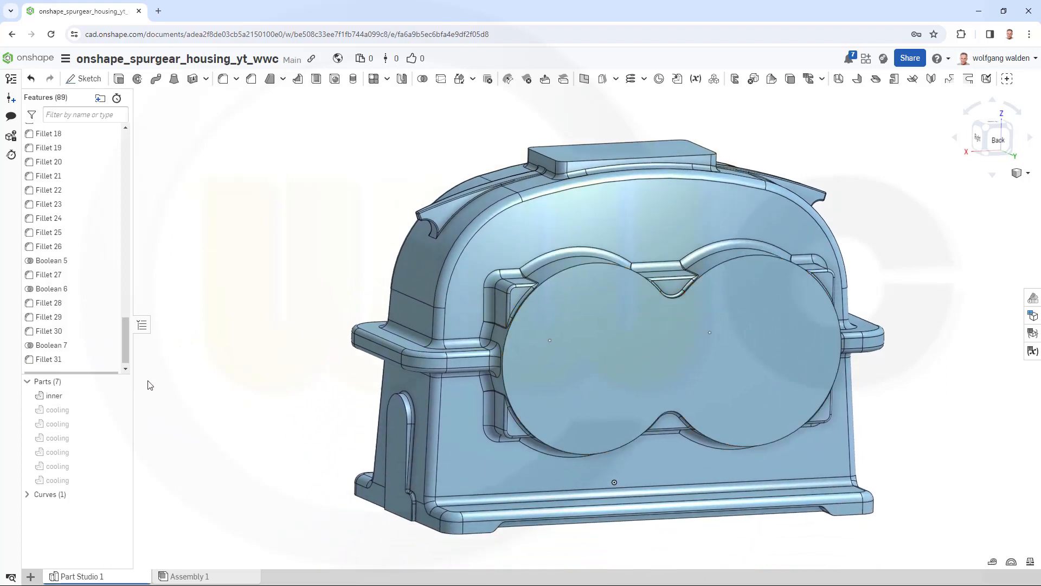
left_click(120, 396)
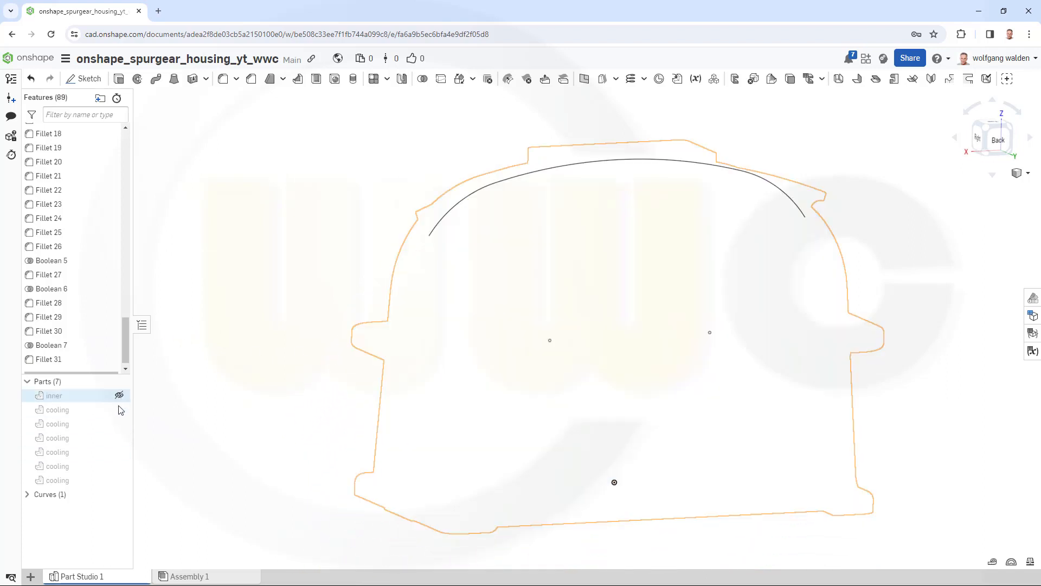
left_click(119, 410)
left_click(119, 423)
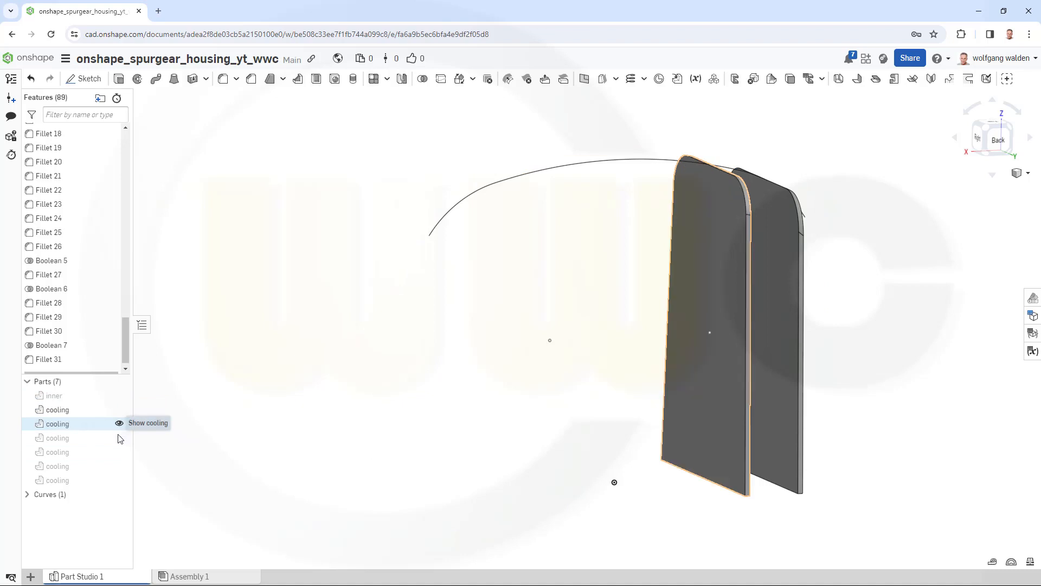
left_click(119, 438)
left_click(119, 452)
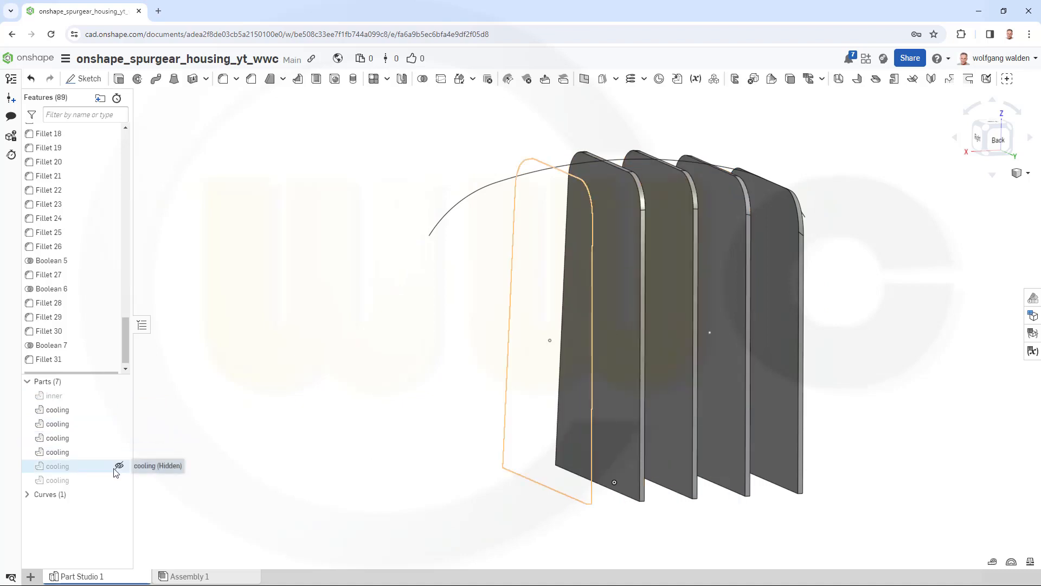
left_click(119, 466)
left_click(119, 480)
left_click(275, 363)
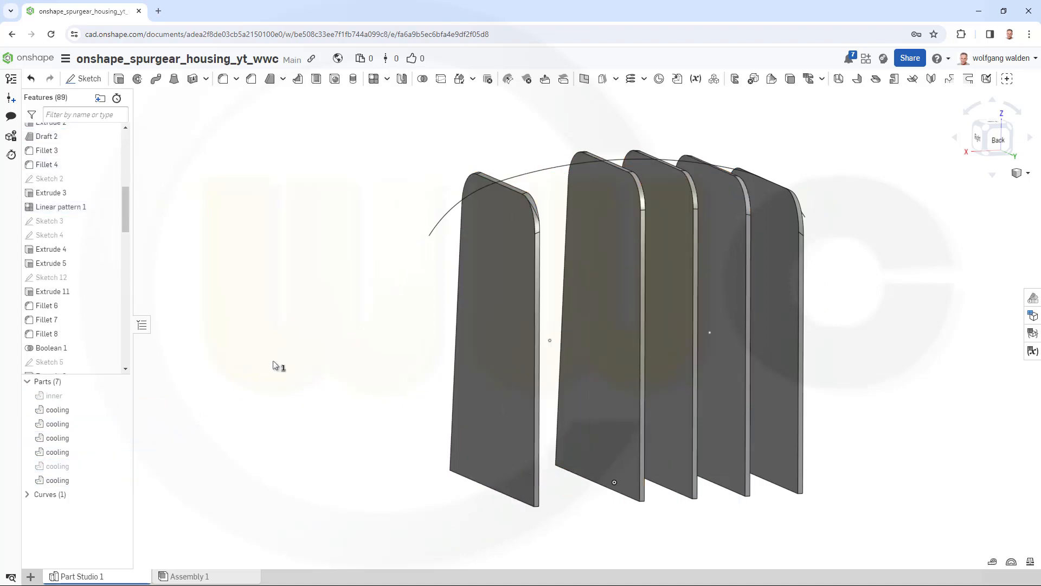
left_click(119, 465)
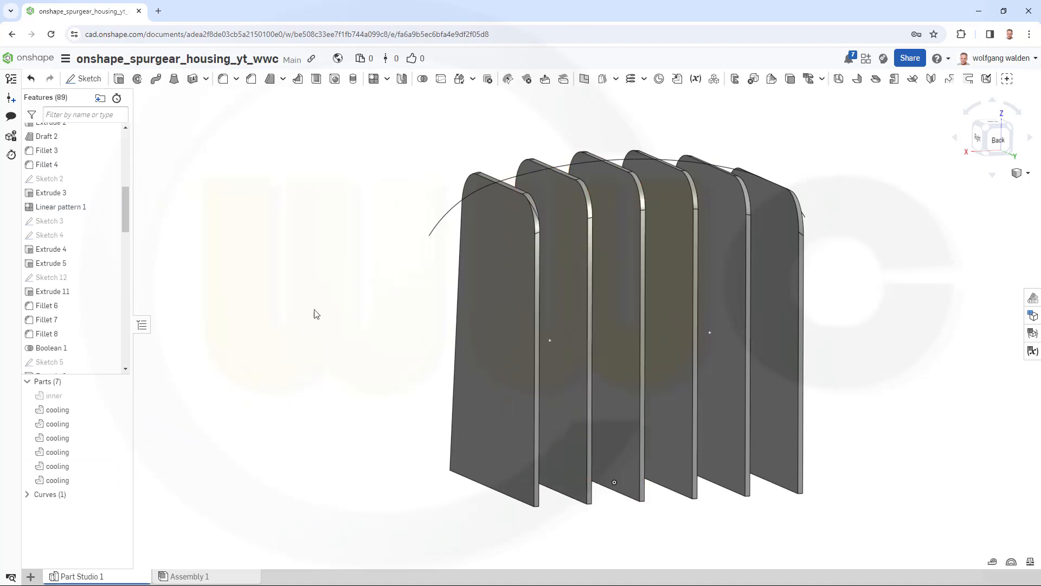
- Fillet both long outer edges of the first cooling fin, the last one in the parts list, with a 1 mm radius
scroll(788, 168, "up", 2)
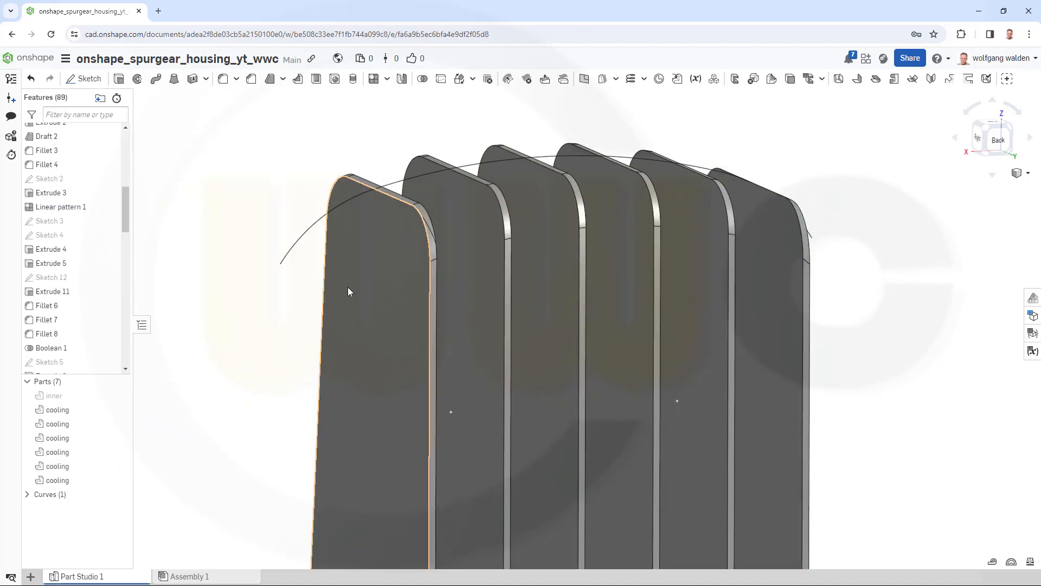
left_click(223, 78)
left_click_drag(239, 225, 292, 221)
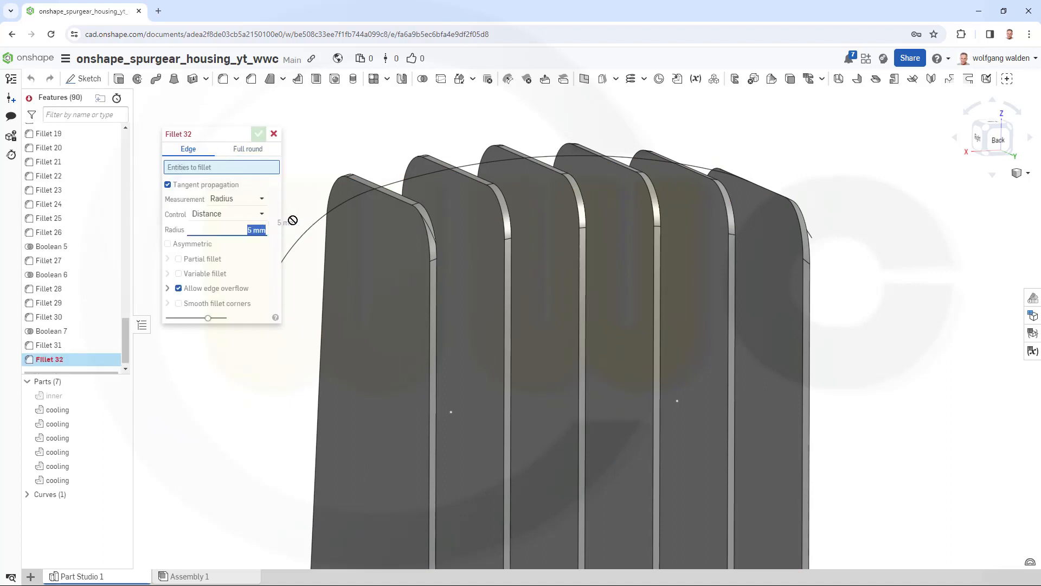
left_click(430, 329)
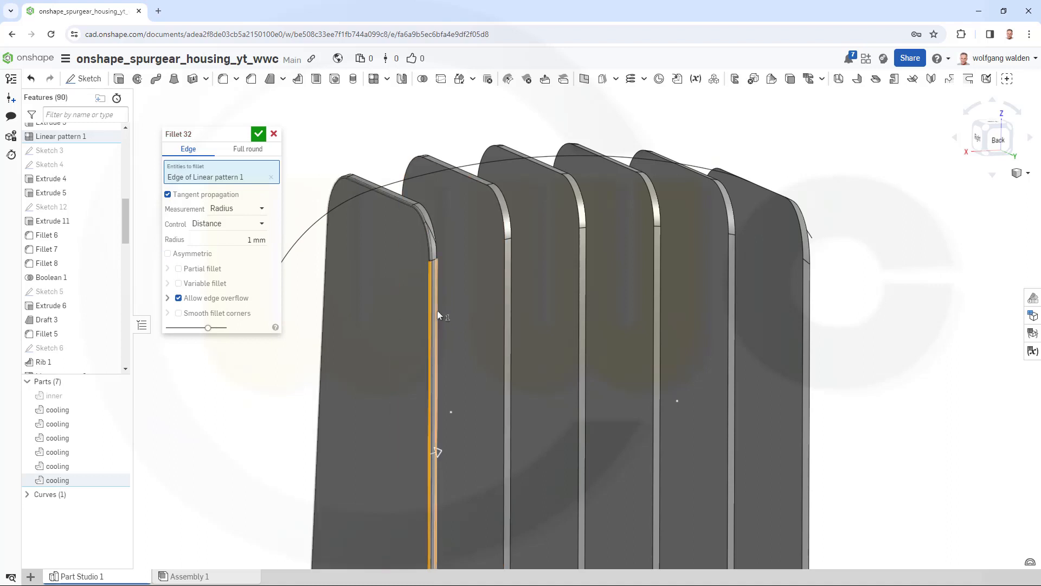
left_click(436, 311)
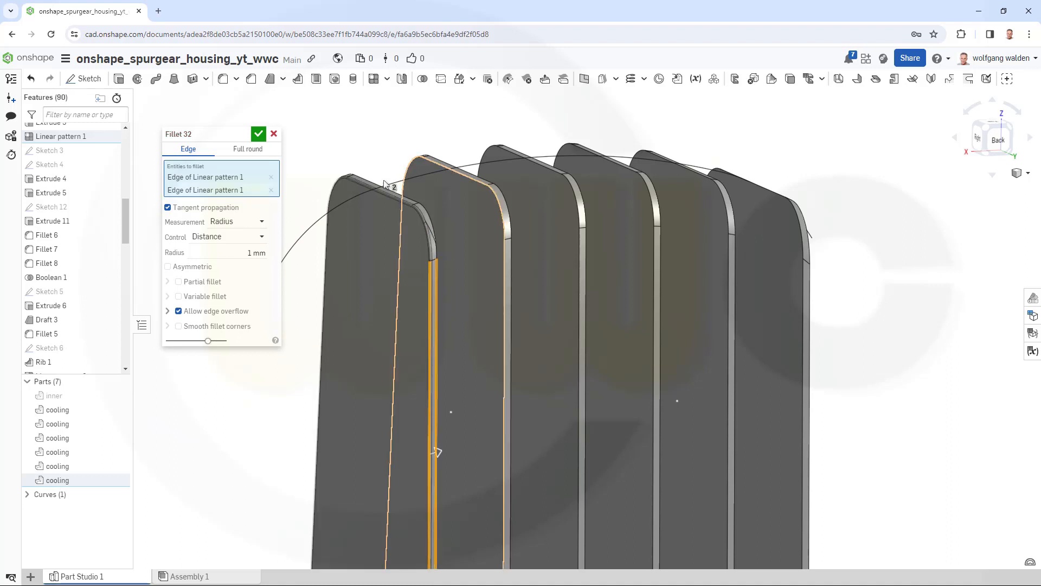
left_click(259, 134)
- Fillet both long outer edges of the second cooling fin in the row with a 1 mm radius
left_click(223, 79)
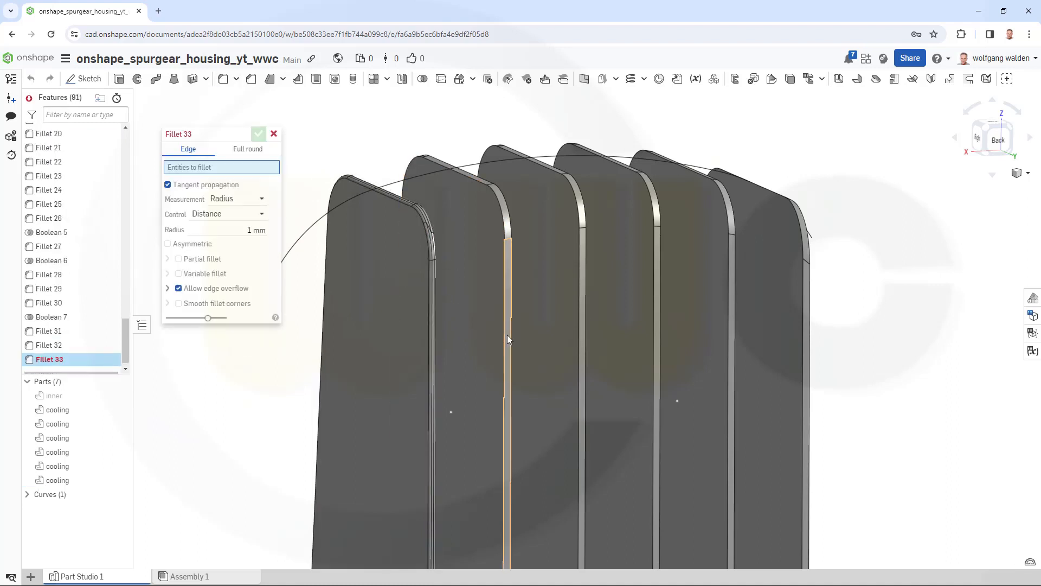
left_click(504, 335)
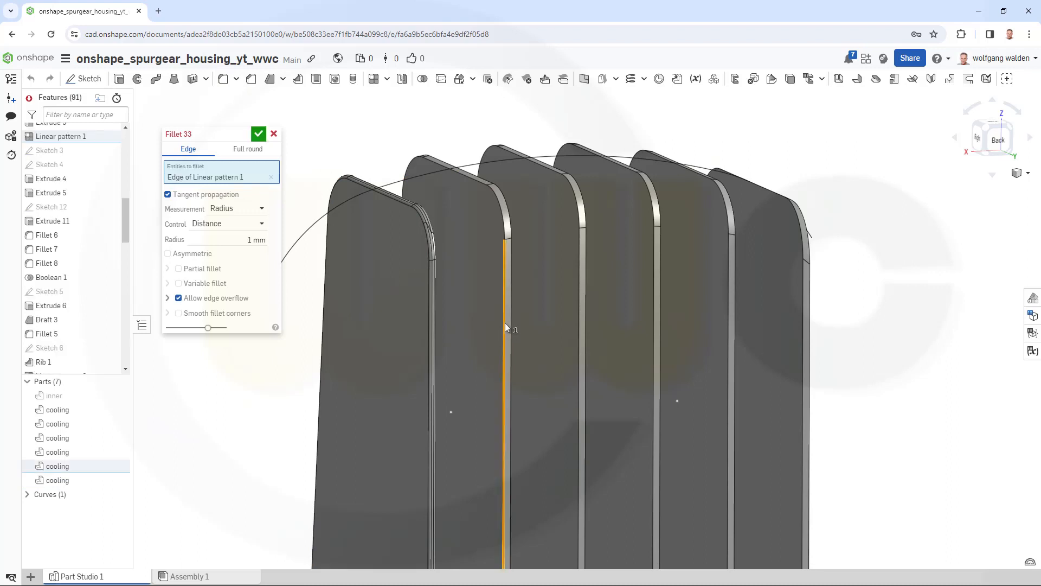
left_click(418, 220)
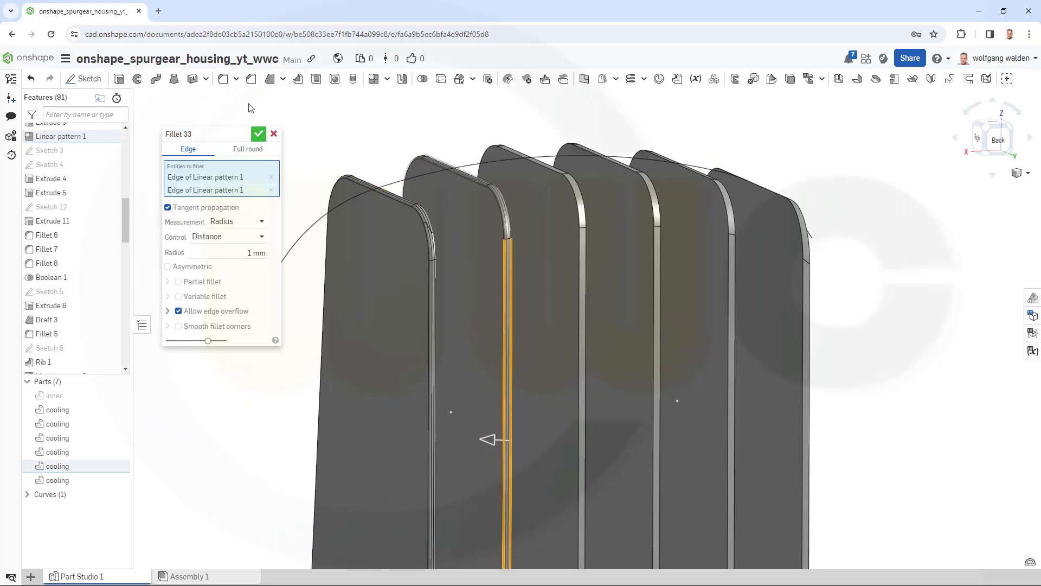
left_click(258, 134)
- Fillet both long outer edges of the third cooling fin in the row with a 1 mm radius
left_click(223, 79)
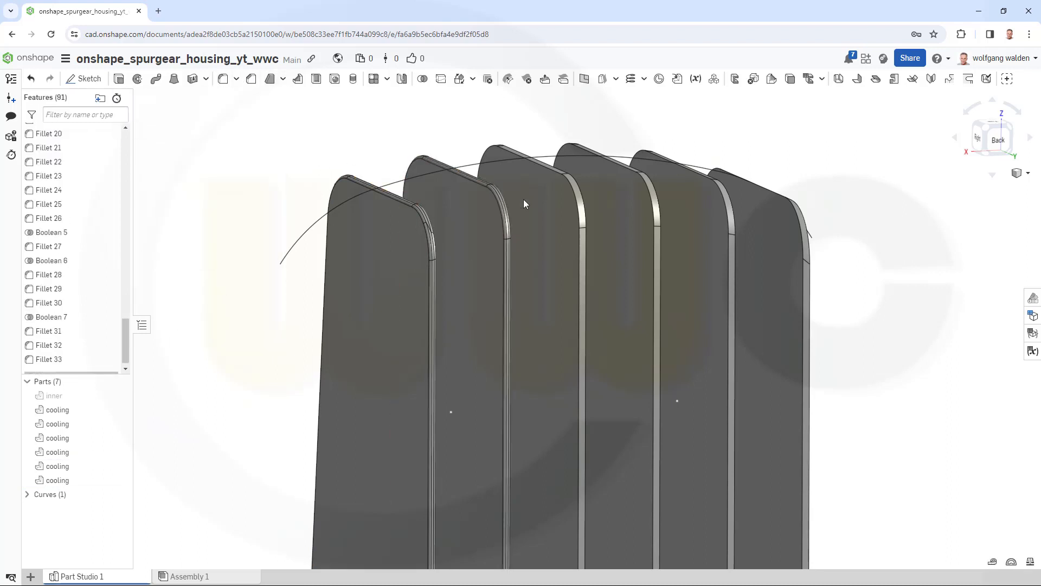
left_click(583, 286)
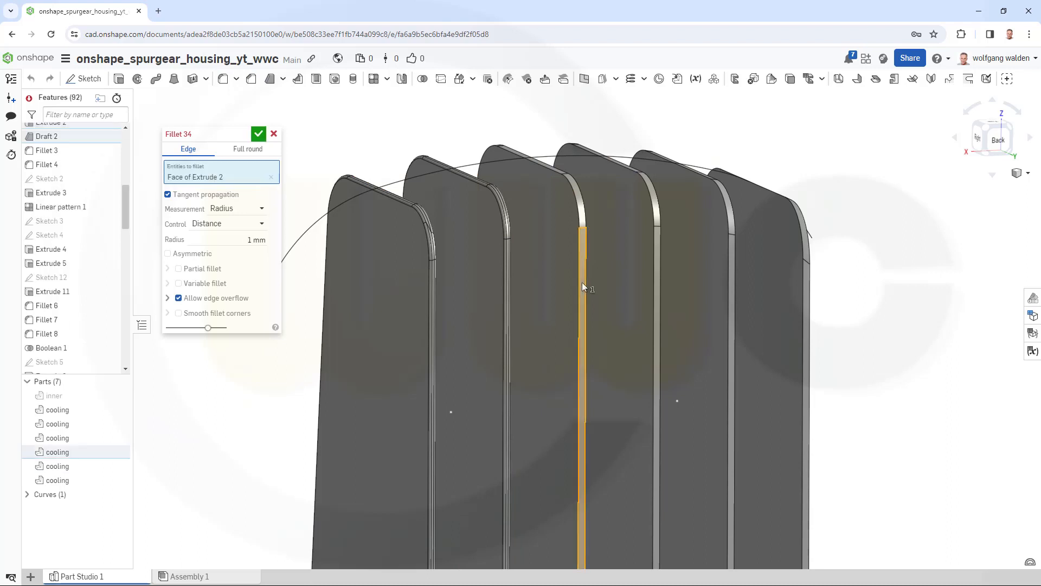
left_click(272, 178)
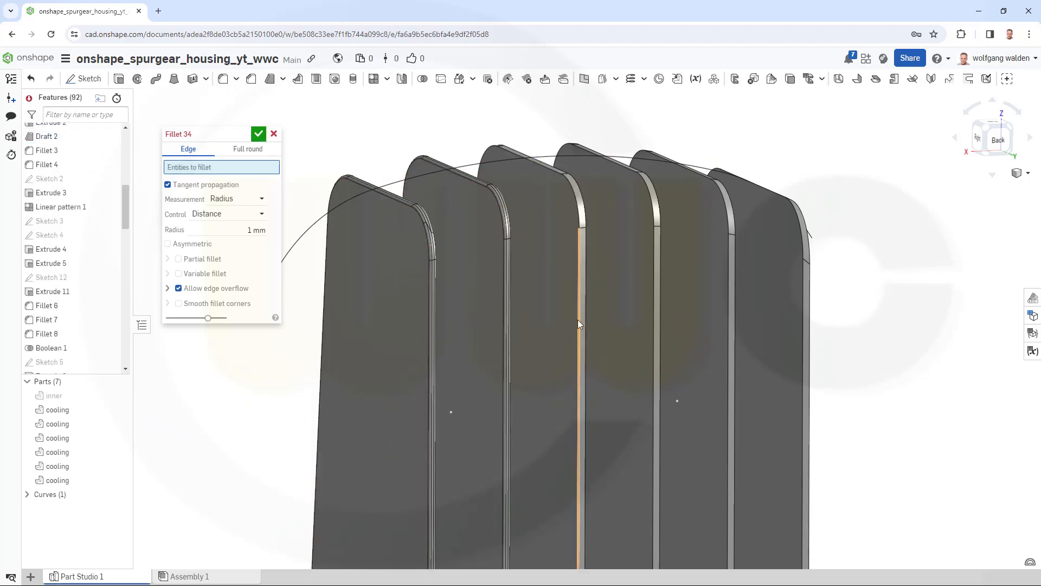
left_click(579, 322)
left_click(587, 308)
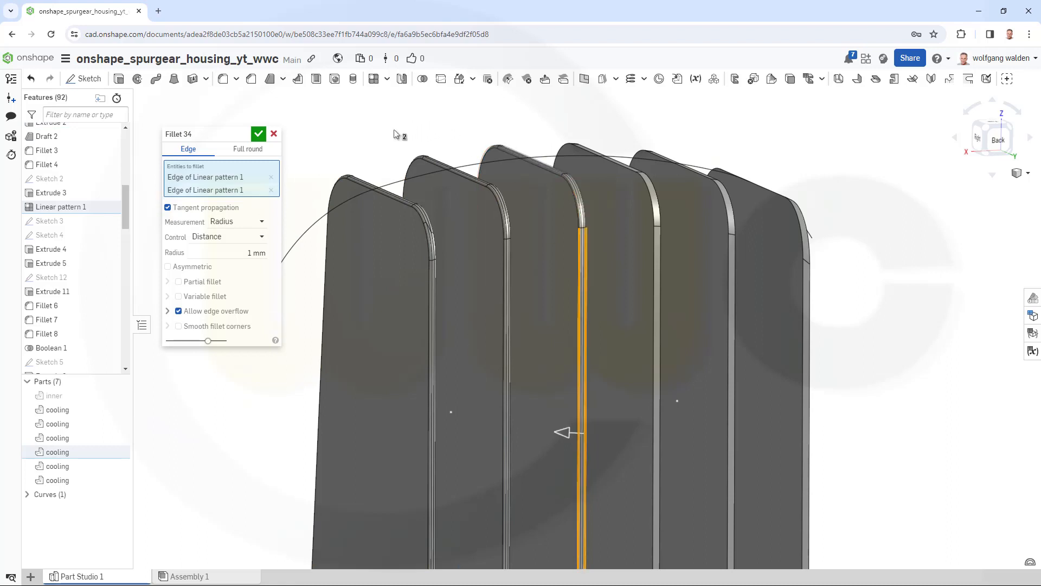
left_click(258, 134)
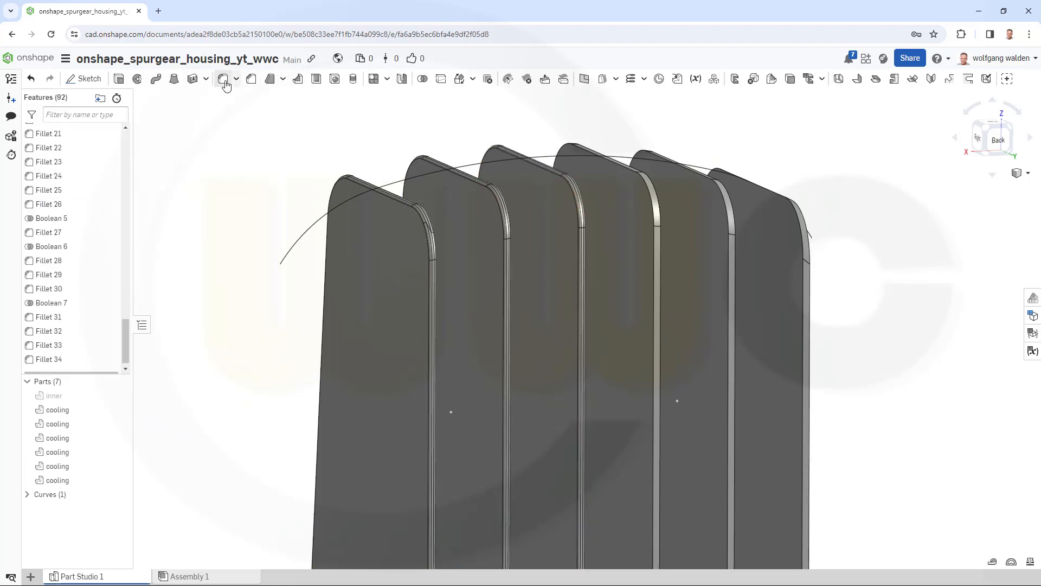
- Fillet the long outer edge of the fourth cooling fin in the row with a 1 mm radius
key("shift+f")
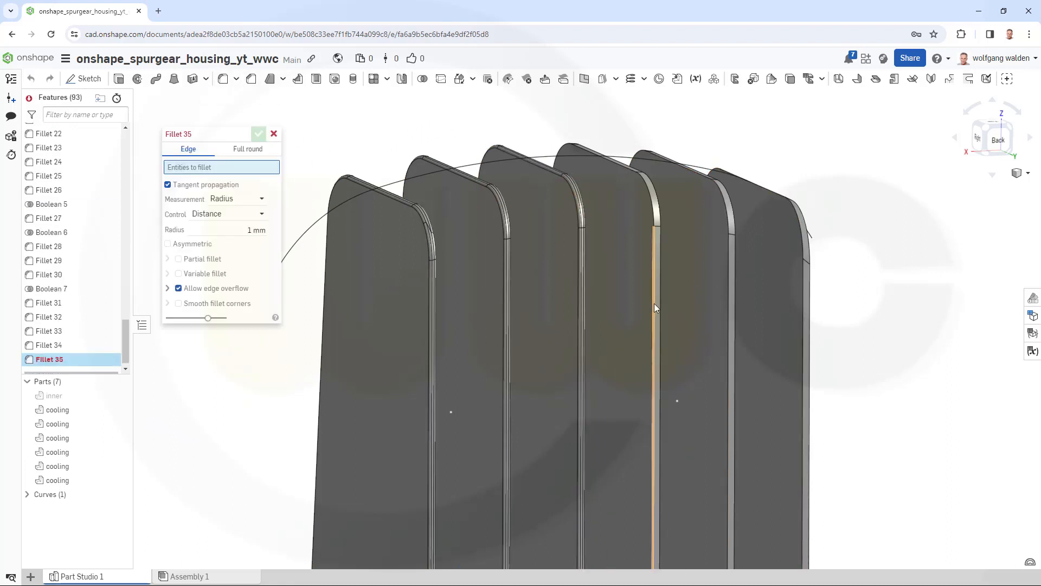
left_click(665, 282)
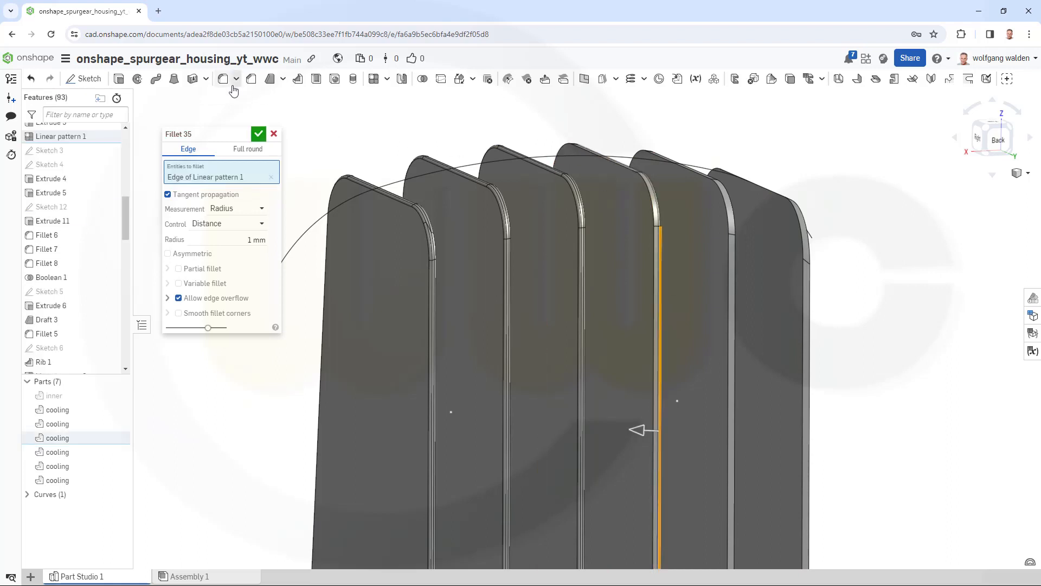
left_click(261, 133)
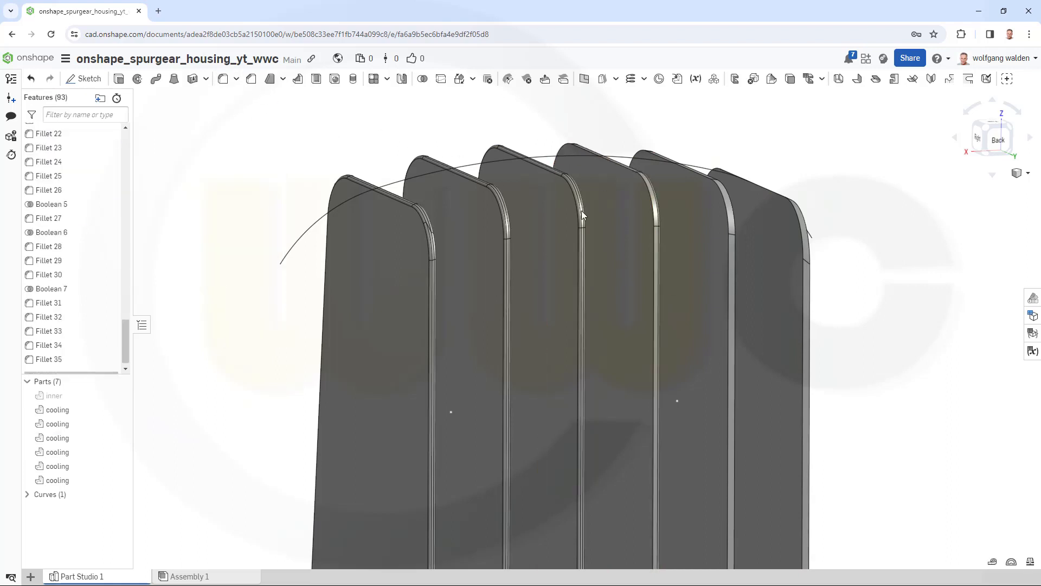
- Fillet the fifth cooling fin with a 1 mm radius, using its long outer edge and its narrow outer face
key("shift+f")
left_click(729, 334)
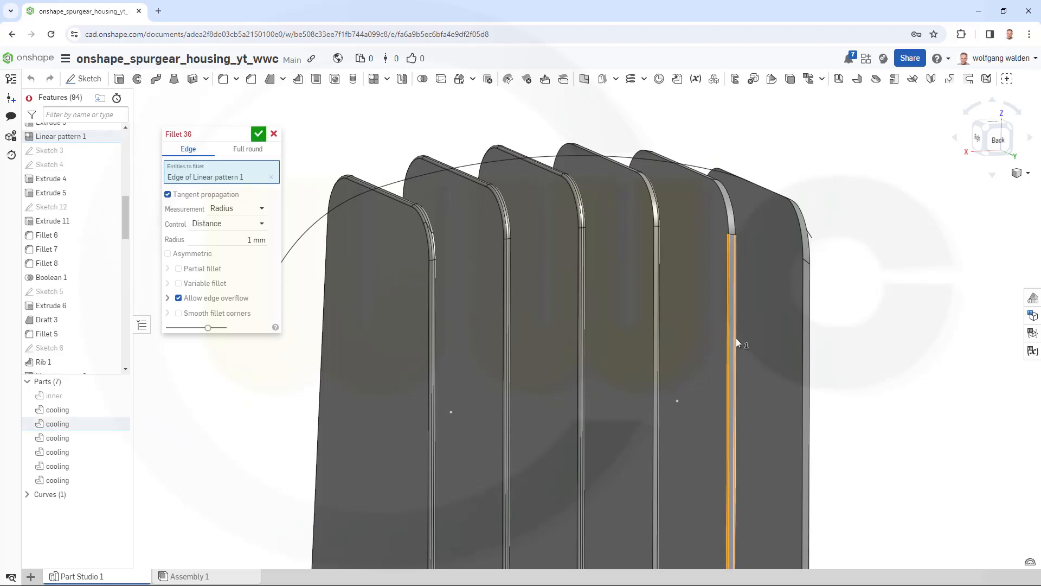
left_click(633, 150)
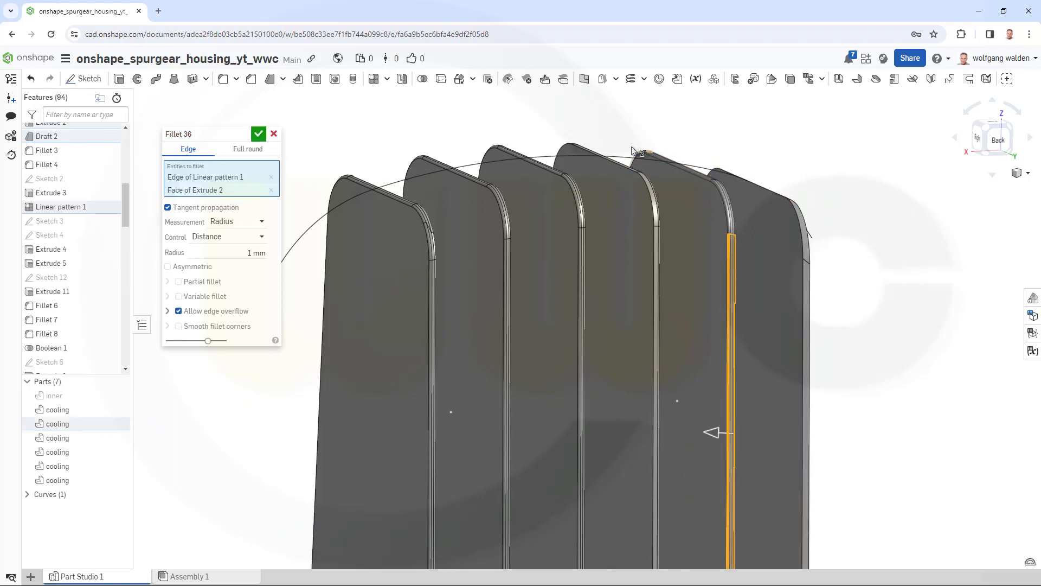
key("Return")
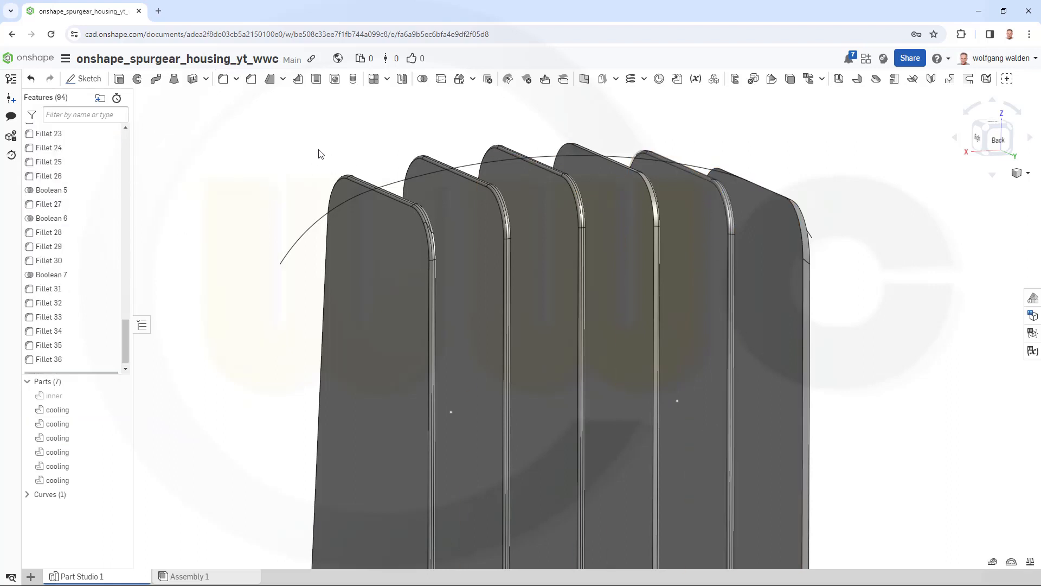
- Fillet both long outer edges of the sixth cooling fin in the row with a 1 mm radius
left_click(223, 78)
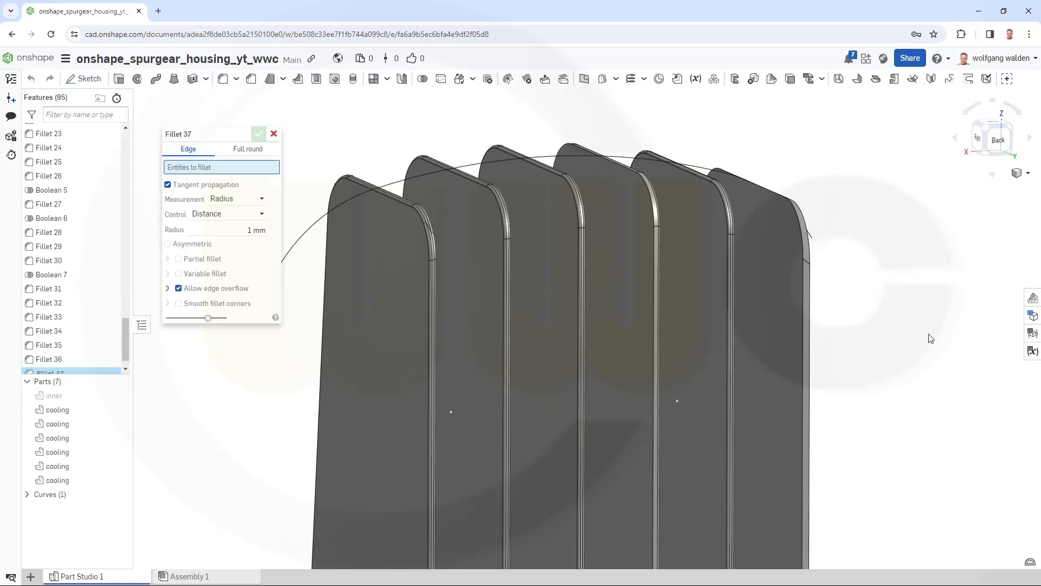
left_click(805, 372)
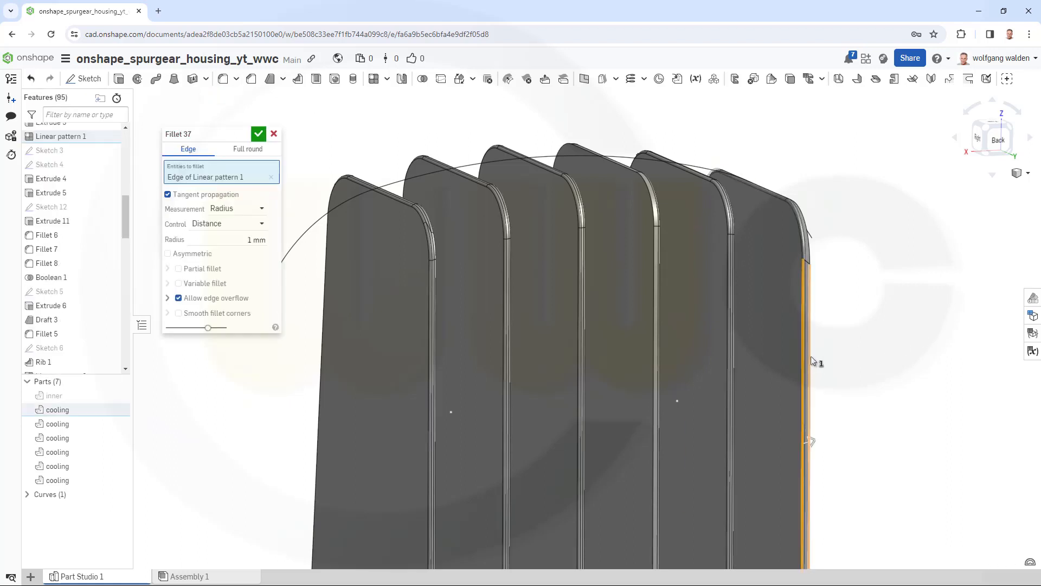
left_click(812, 356)
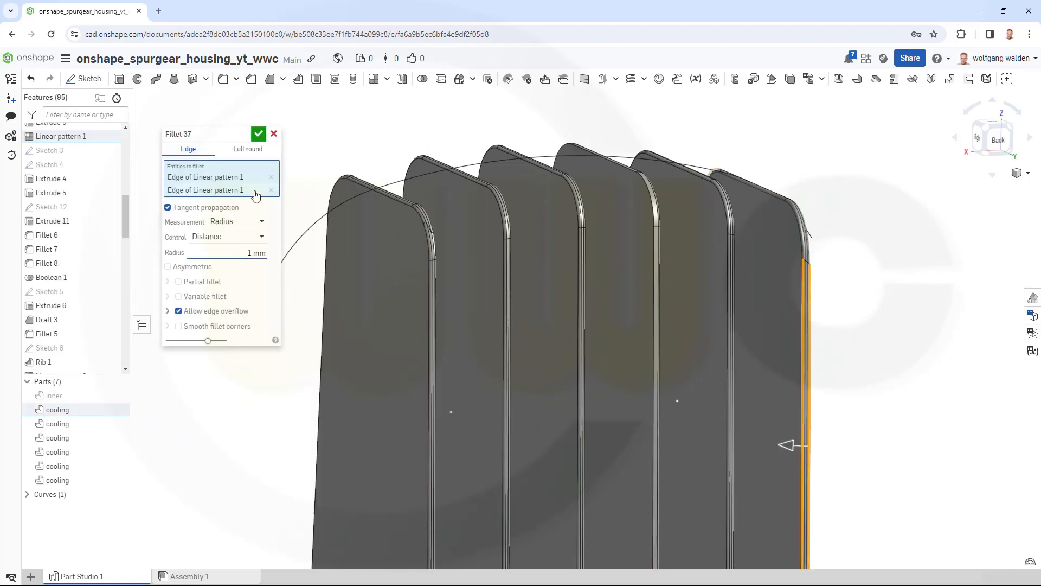
left_click(259, 134)
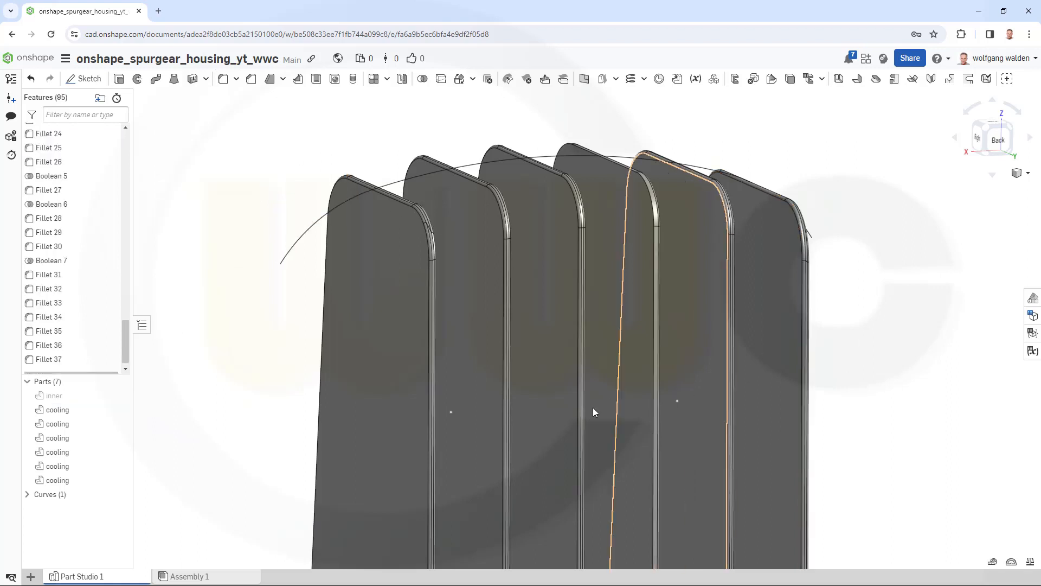
- Show the hidden inner housing part again together with the cooling fins
scroll(652, 432, "down", 3)
middle_click_drag(658, 455, 722, 391)
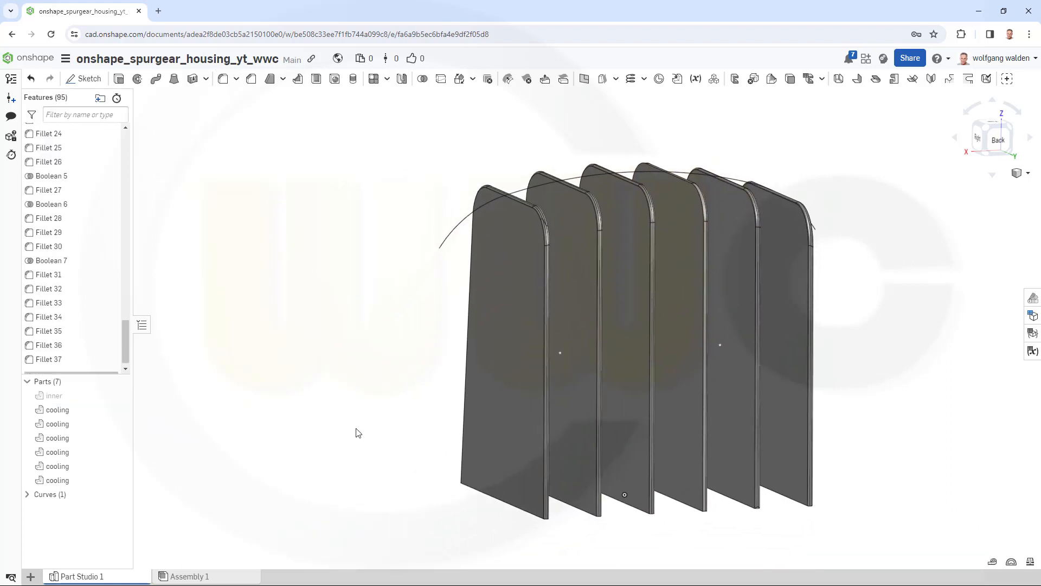
left_click(119, 395)
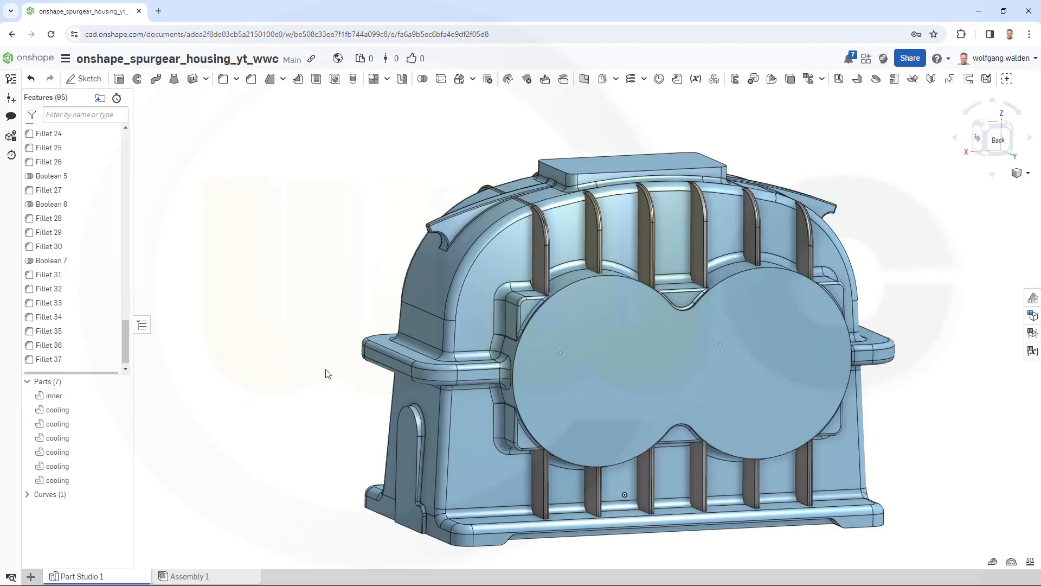
right_click_drag(349, 377, 333, 353)
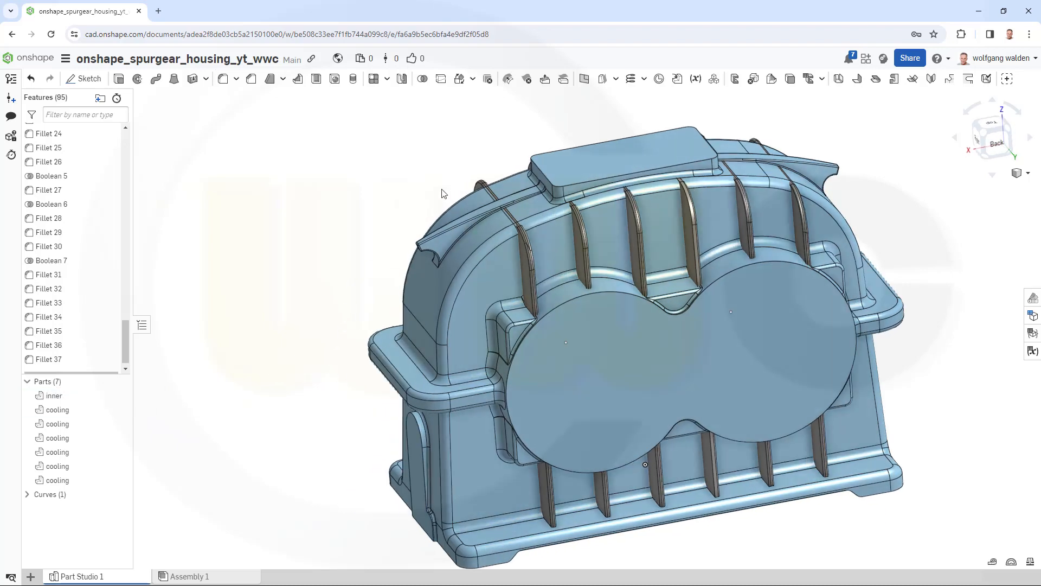
- Unite the inner housing and all six cooling fins into one part with a Boolean union
left_click(421, 79)
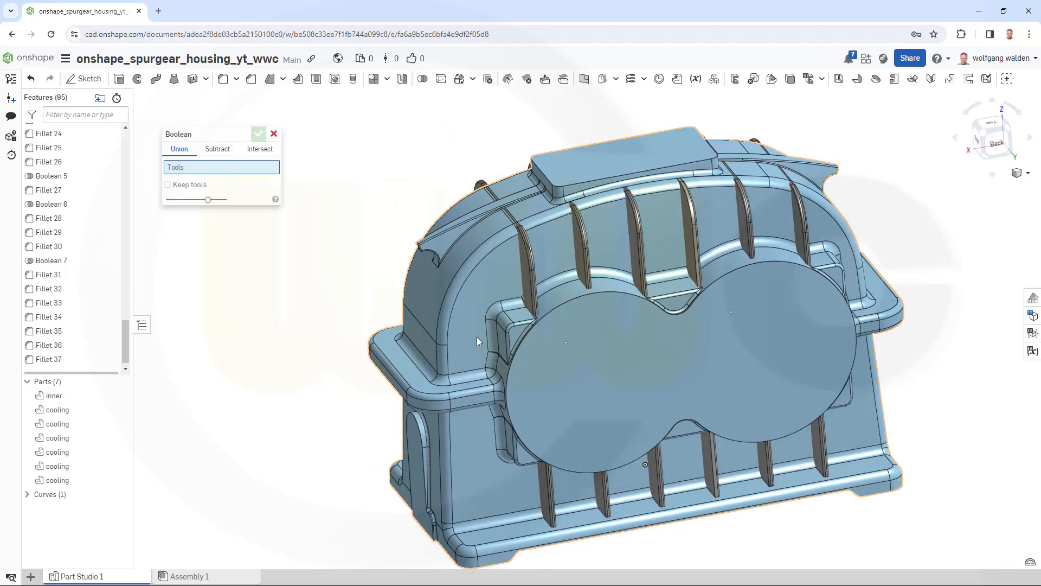
left_click(468, 300)
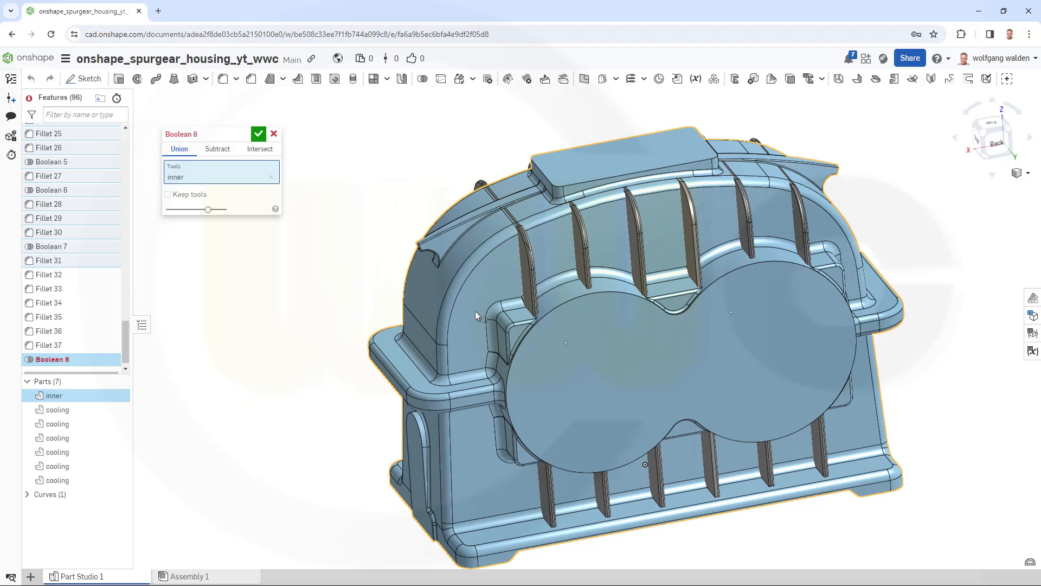
left_click(531, 278)
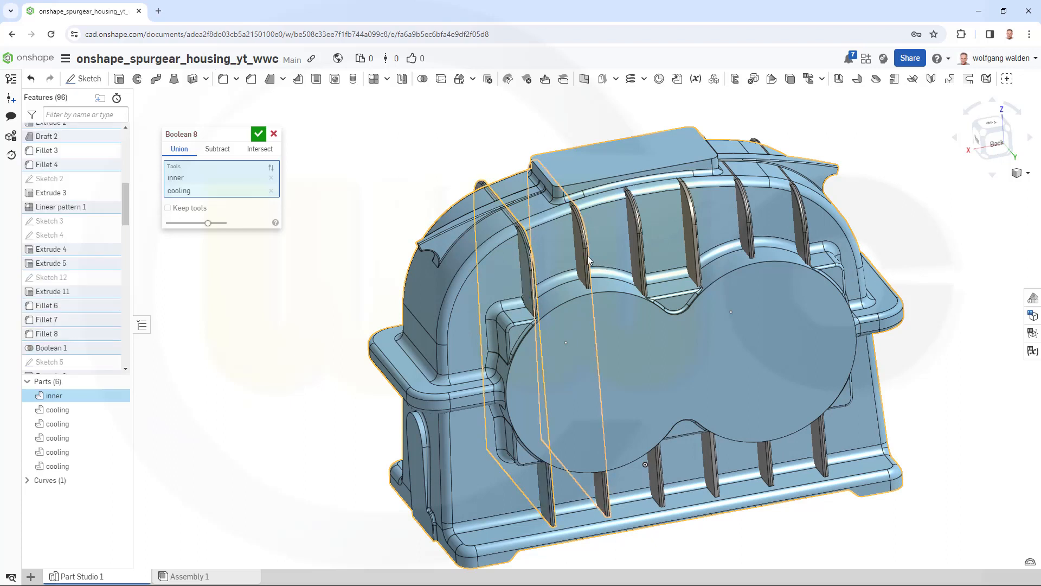
left_click(588, 259)
left_click(637, 239)
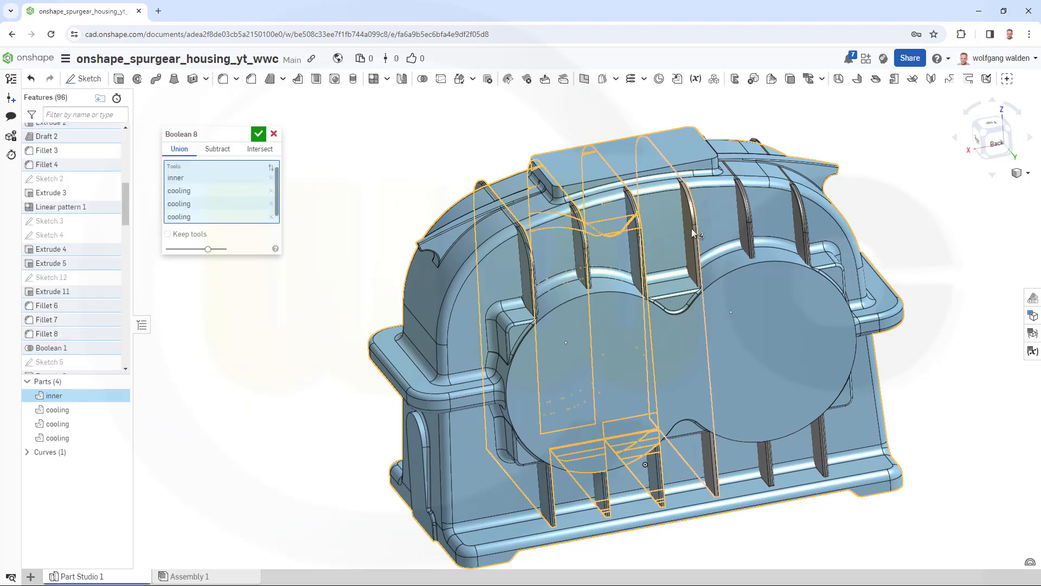
left_click(692, 230)
left_click(746, 233)
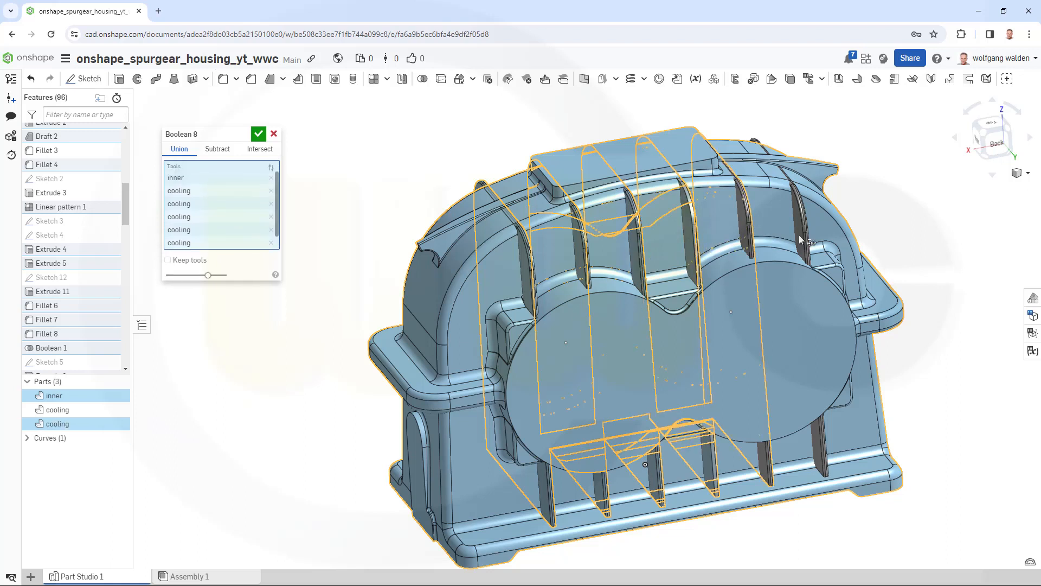
left_click(801, 239)
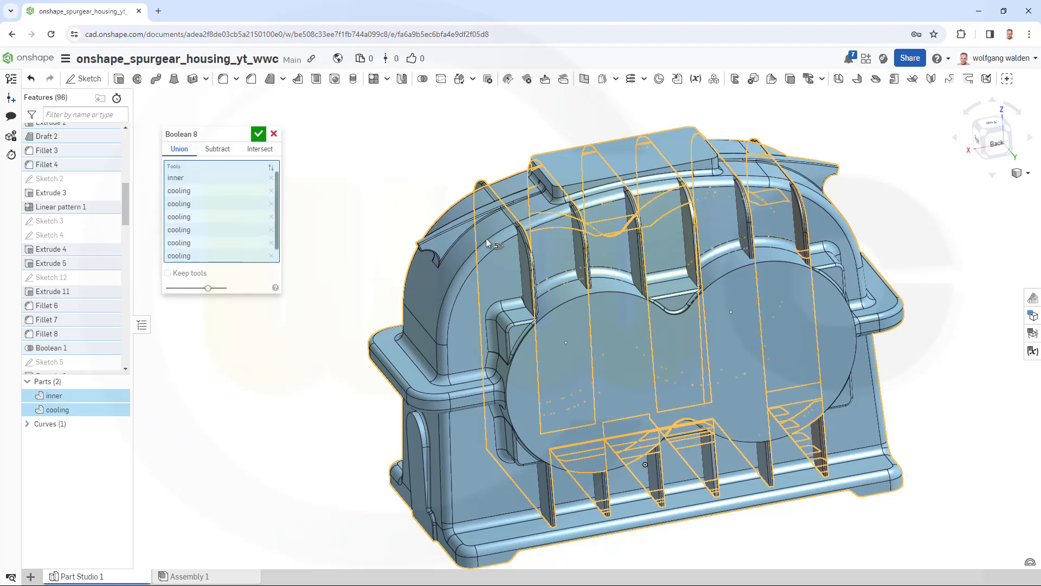
left_click(258, 133)
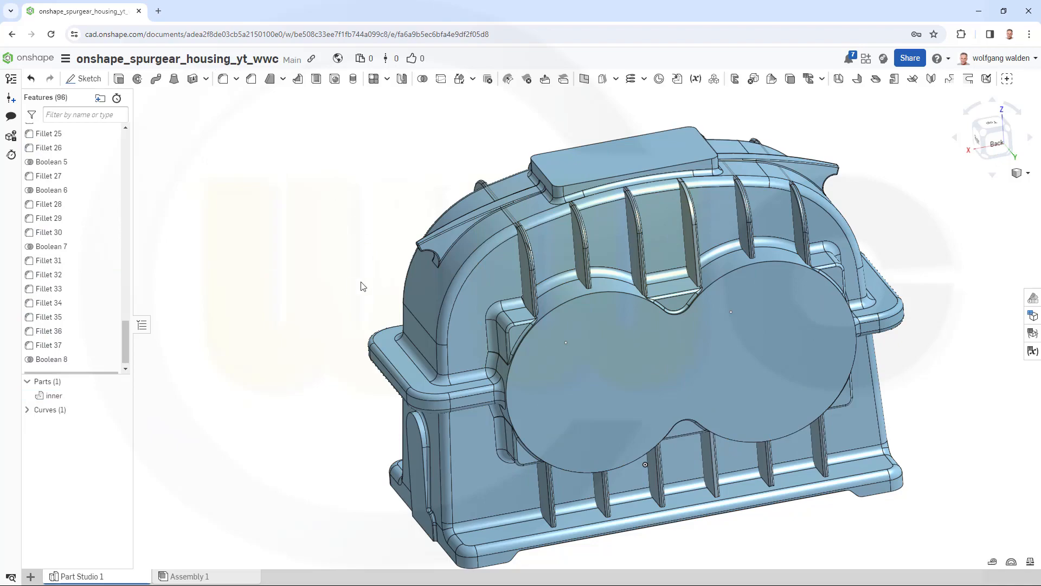
- Start a 1 mm fillet on one root edge of each of the six upper cooling fins along the housing's back wall
right_click_drag(360, 283, 288, 278)
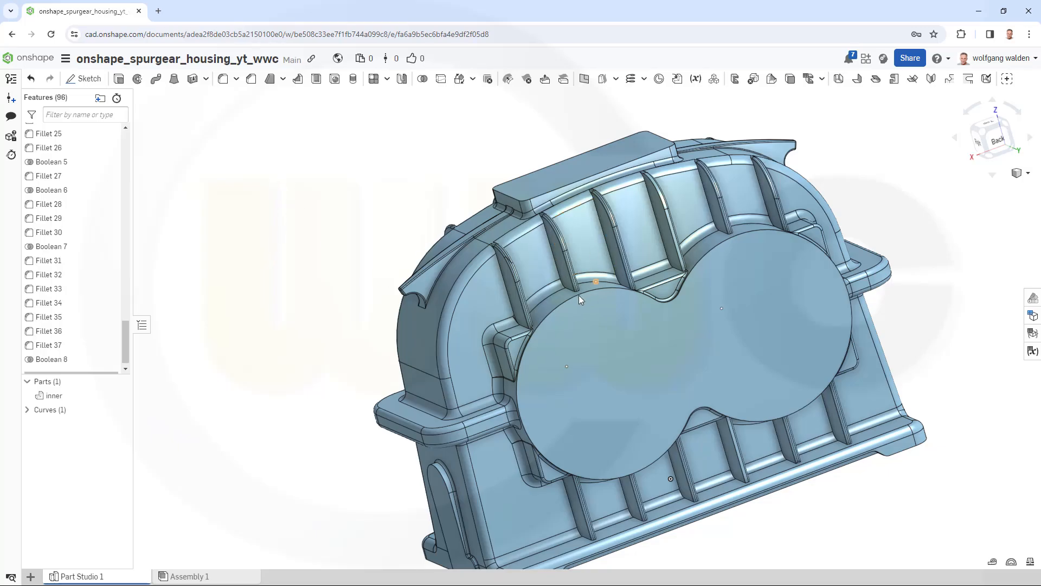
left_click(223, 80)
scroll(346, 364, "up", 5)
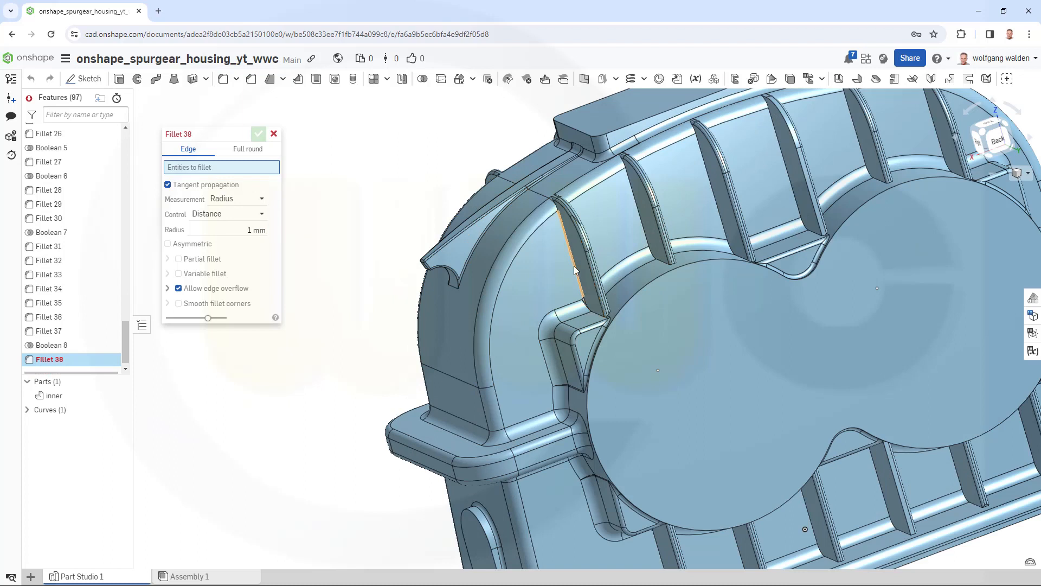
left_click(576, 265)
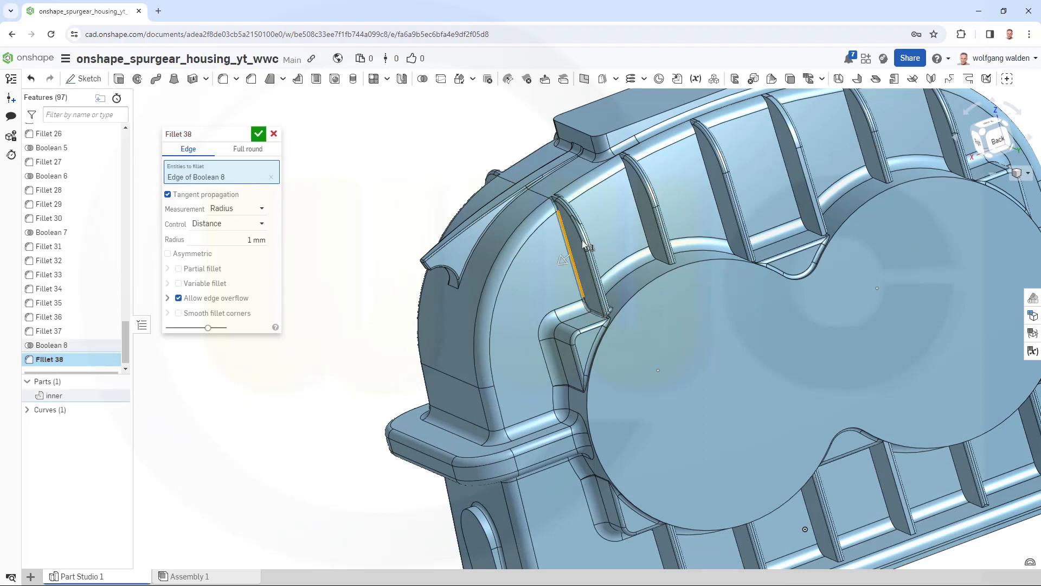
left_click(645, 218)
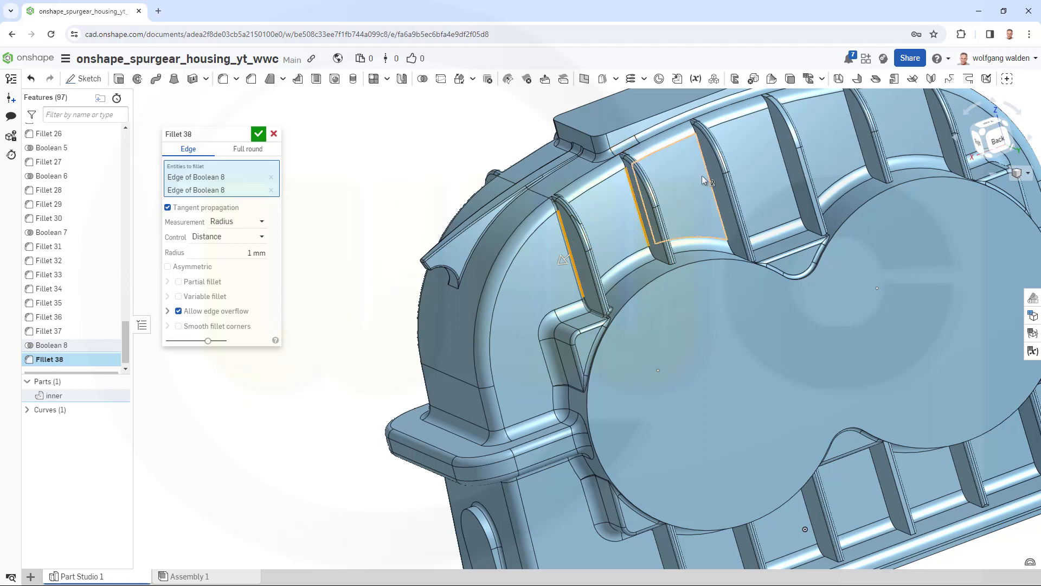
left_click(721, 215)
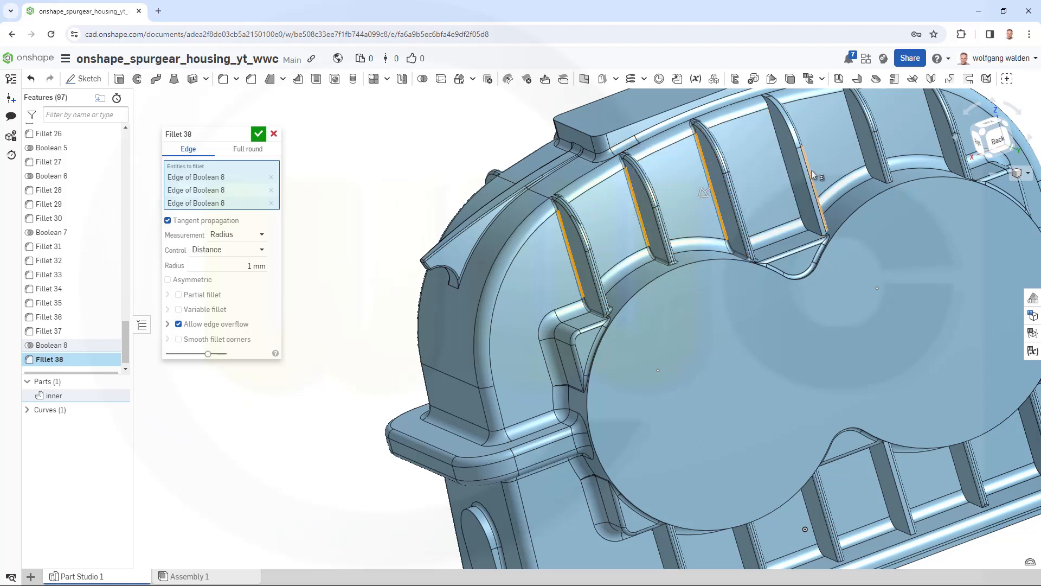
left_click(793, 186)
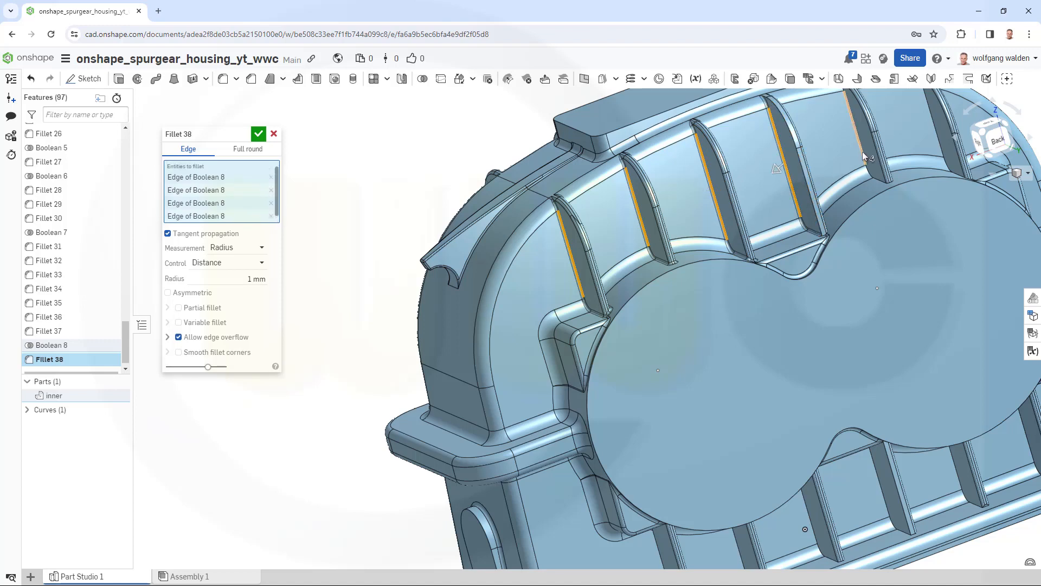
left_click(867, 158)
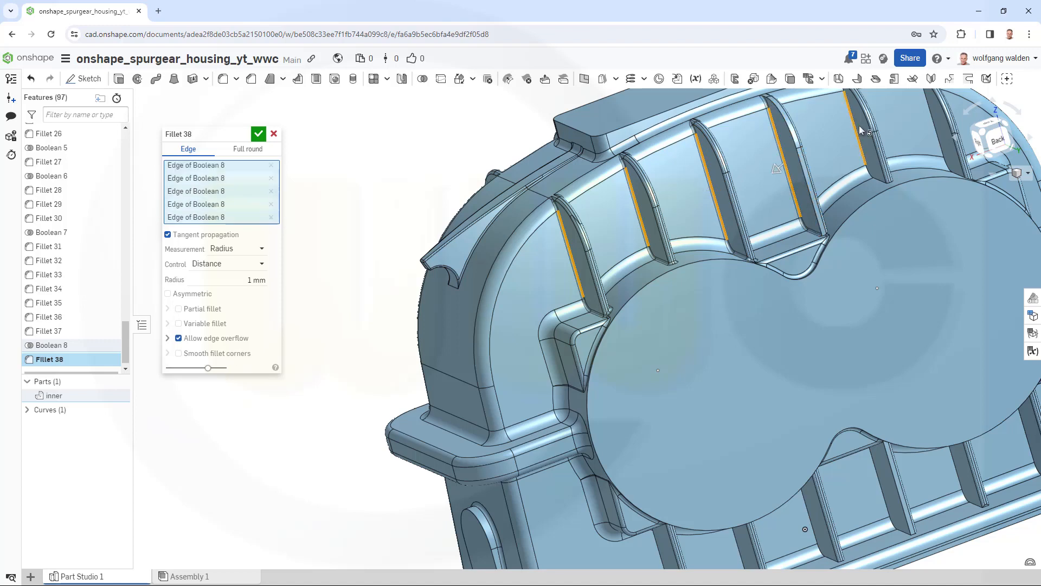
left_click(939, 132)
- Add the matching root edges of the six lower cooling fins on the back wall to the 1 mm fillet and complete it
mouse_move(830, 270)
right_mouse_down()
mouse_move(829, 258)
mouse_move(842, 270)
right_mouse_up()
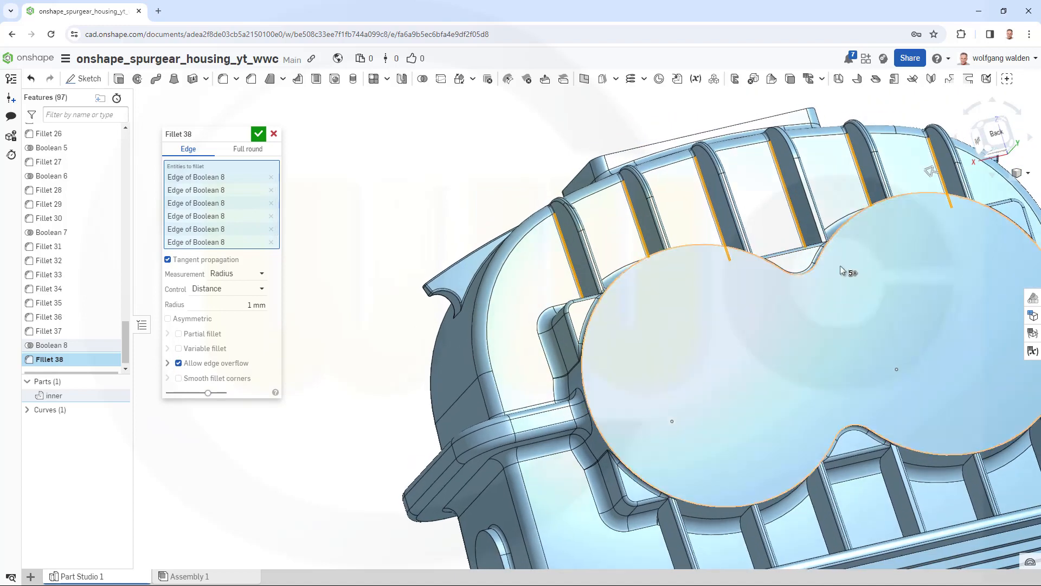
right_click_drag(806, 310, 624, 347)
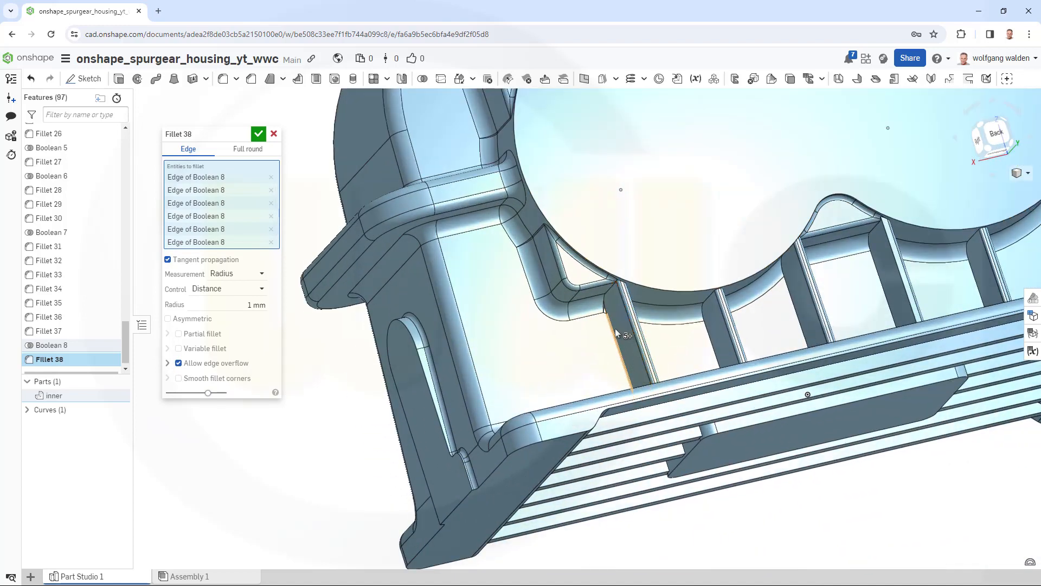
left_click(616, 333)
left_click(721, 351)
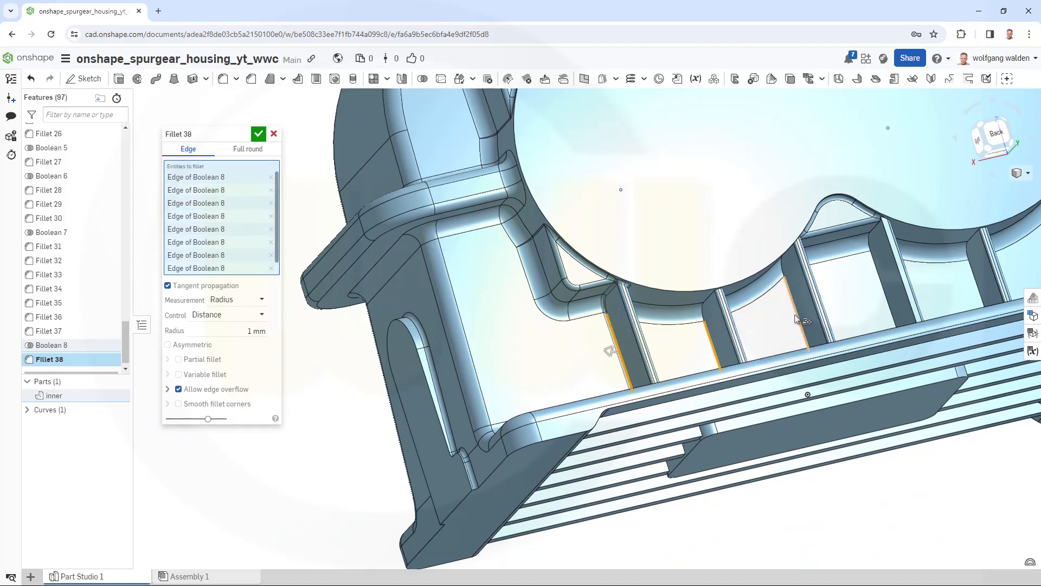
left_click(798, 314)
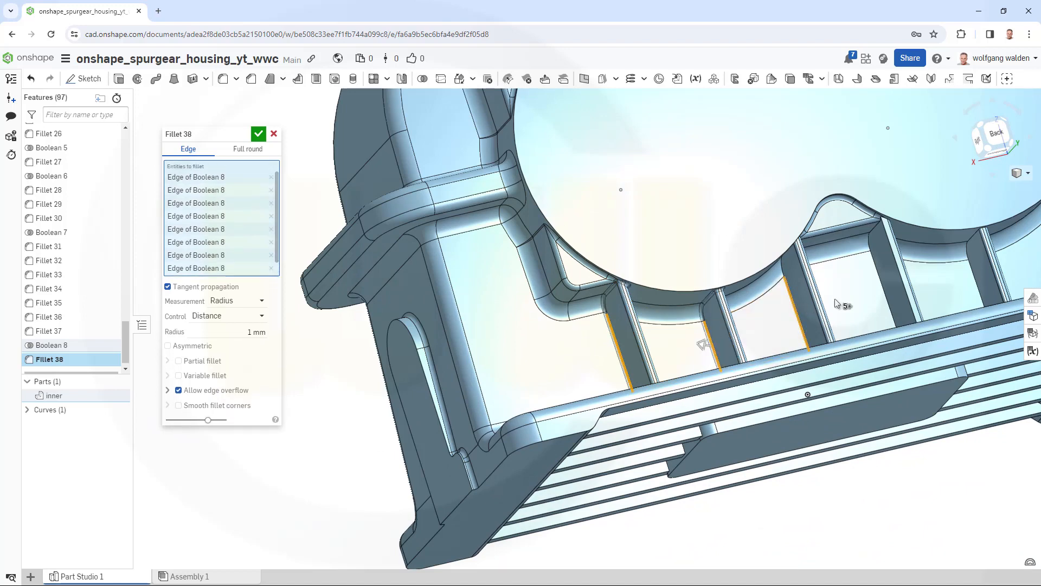
left_click(888, 302)
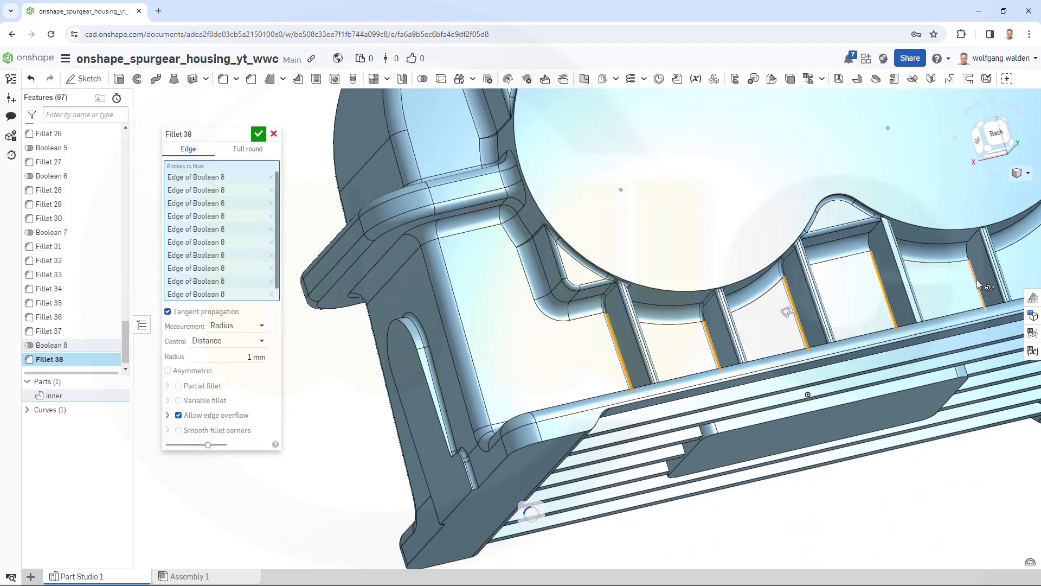
middle_click_drag(875, 244, 732, 263)
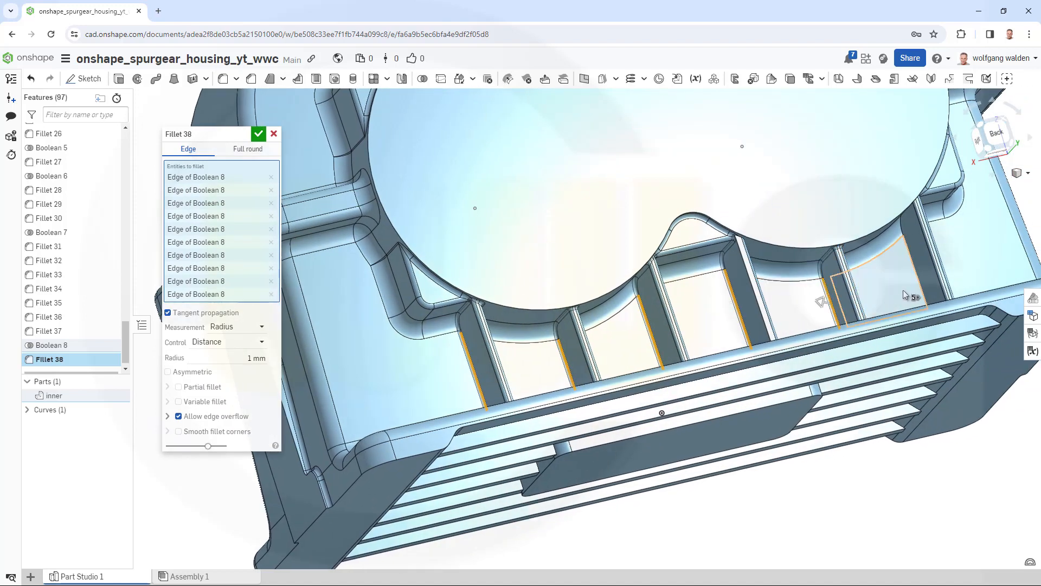
left_click(921, 292)
left_click(923, 293)
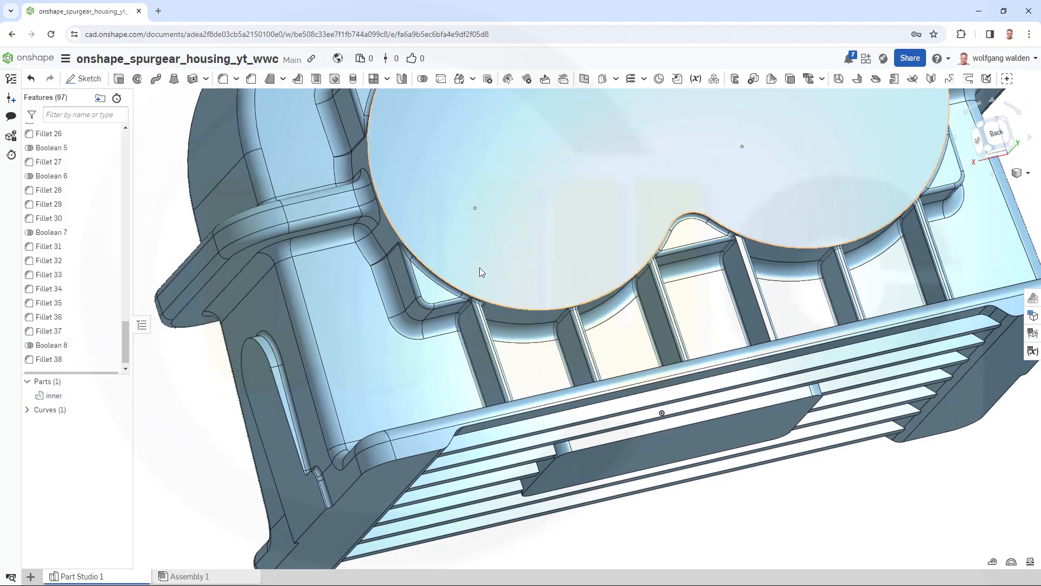
- Start a 1 mm fillet on one root edge of each of the six upper cooling fins along the housing's front wall
middle_click_drag(430, 310, 441, 311)
right_click_drag(441, 310, 320, 389)
middle_click_drag(320, 390, 839, 312)
scroll(714, 386, "down", 3)
right_click_drag(686, 368, 554, 277)
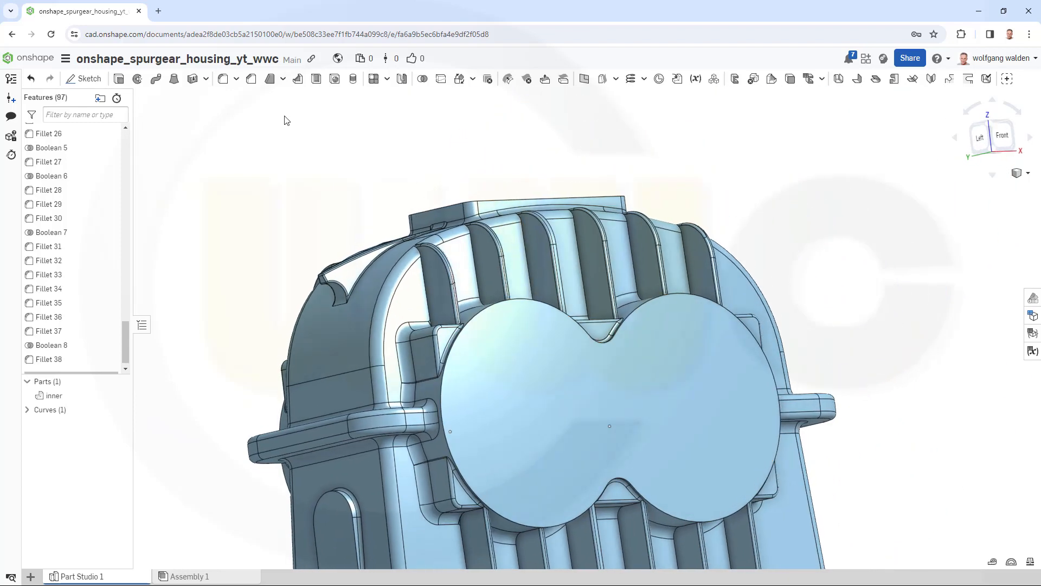
left_click(221, 80)
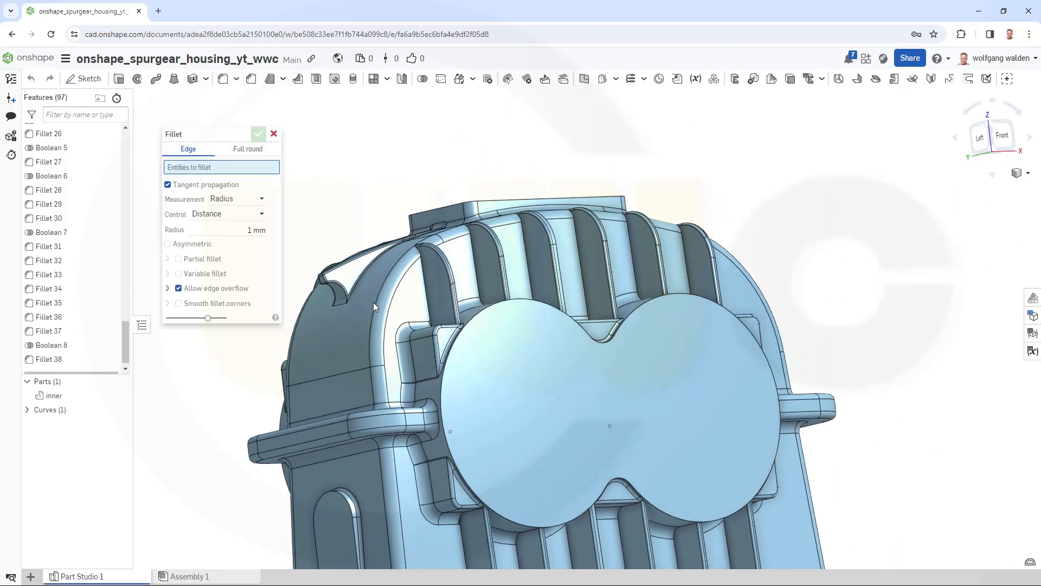
left_click(427, 287)
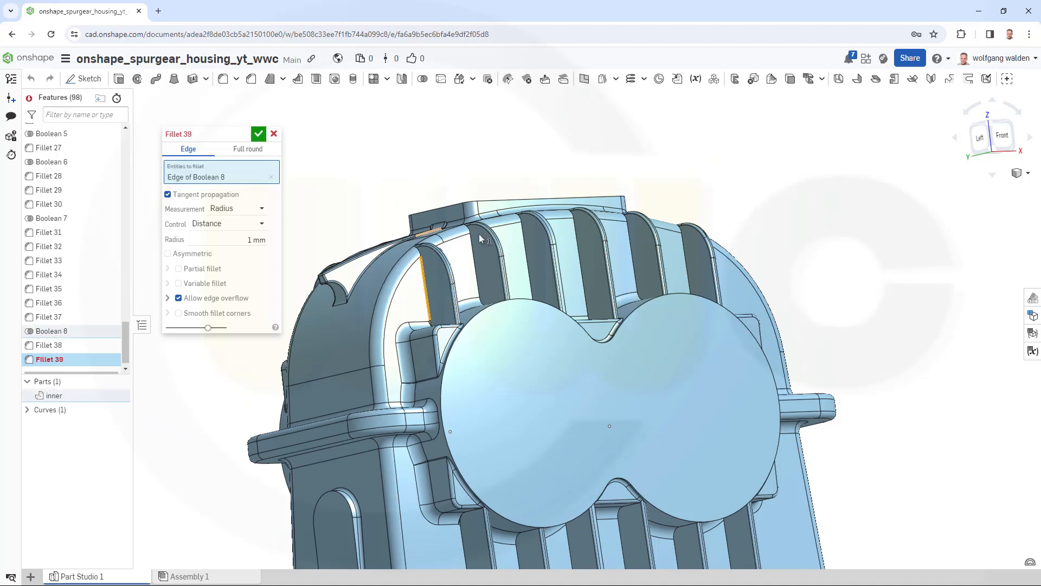
left_click(477, 268)
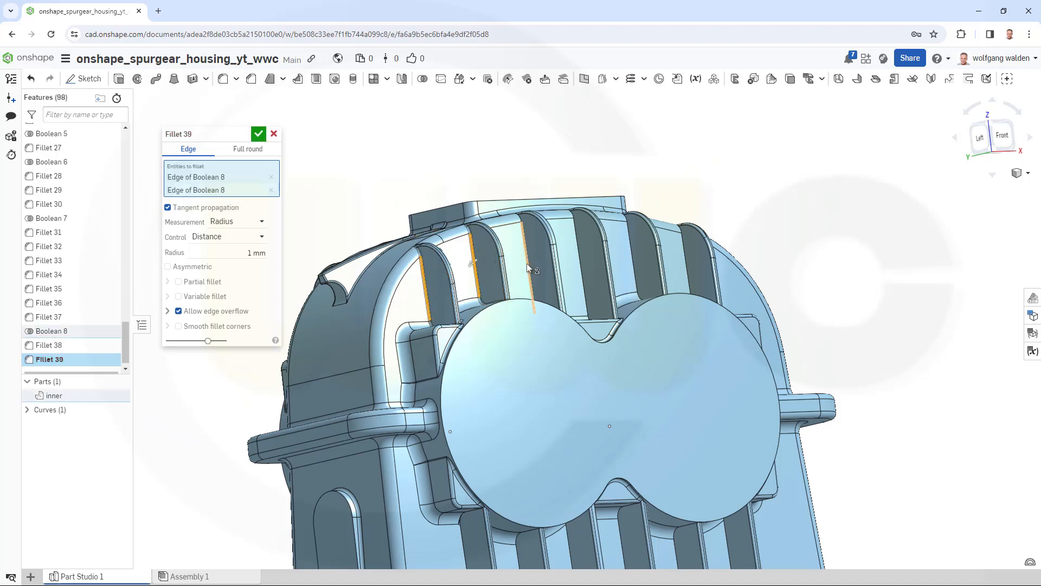
left_click(528, 265)
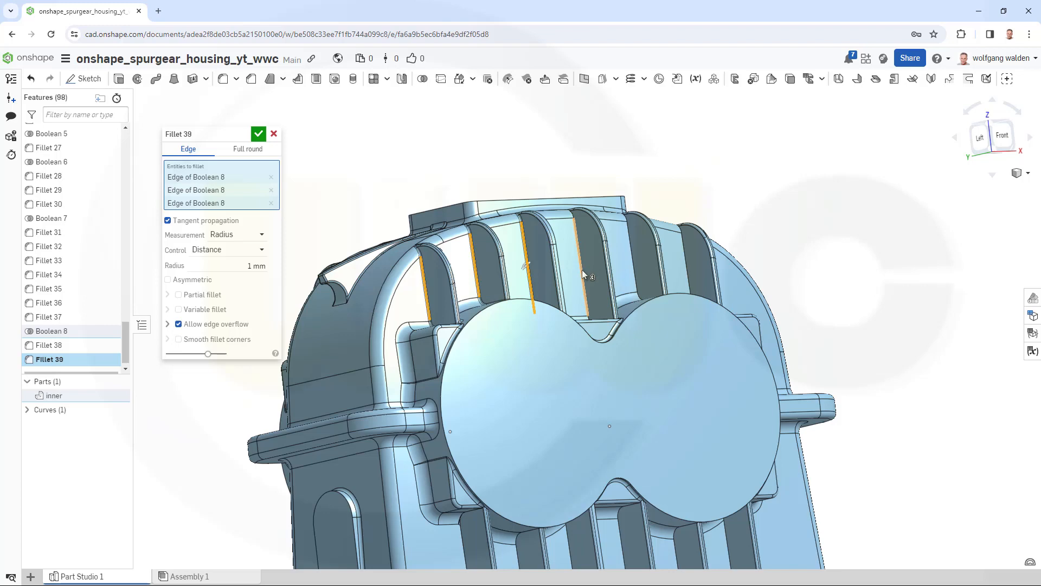
left_click(582, 269)
left_click(636, 267)
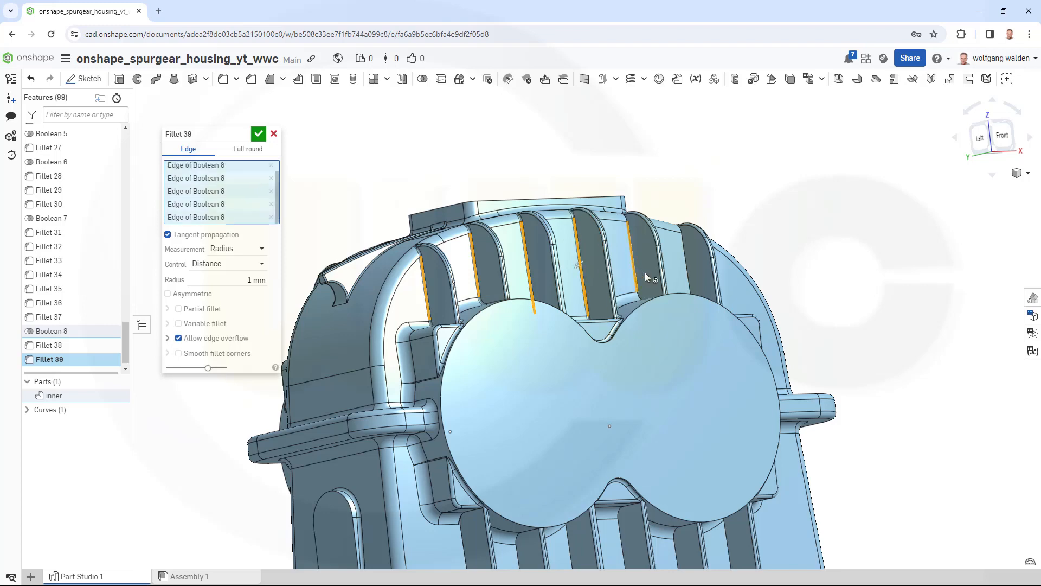
left_click(688, 267)
- Add the matching root edges of the lower cooling fins on the front wall to the 1 mm fillet and complete it
middle_click_drag(448, 564, 466, 453)
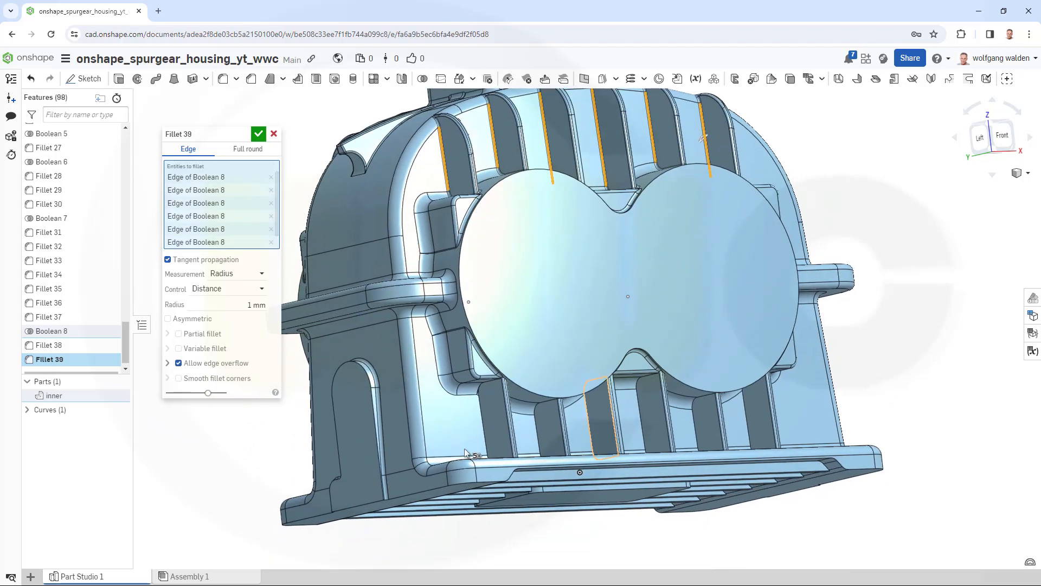
left_click(495, 442)
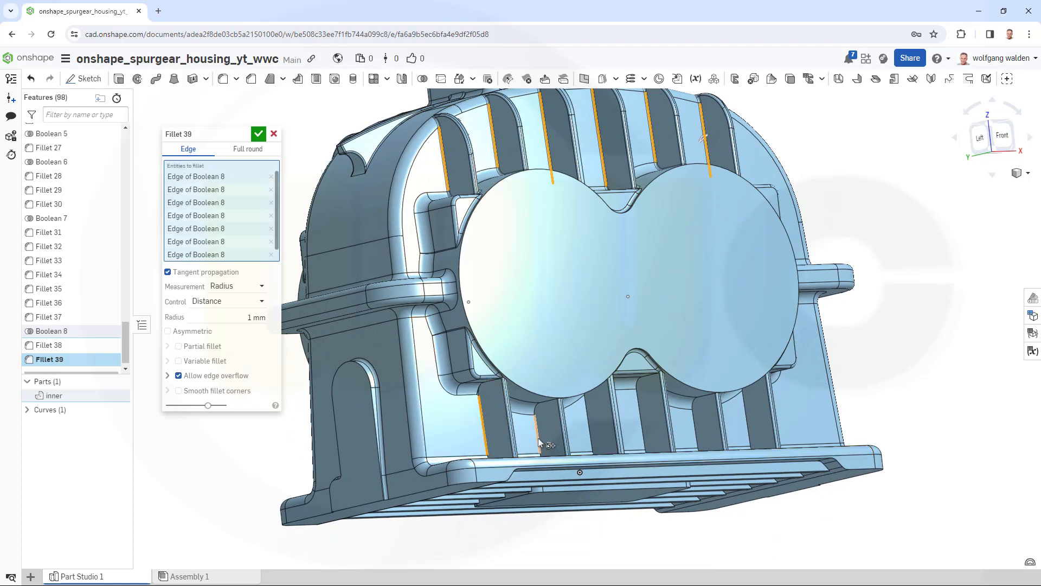
left_click(592, 430)
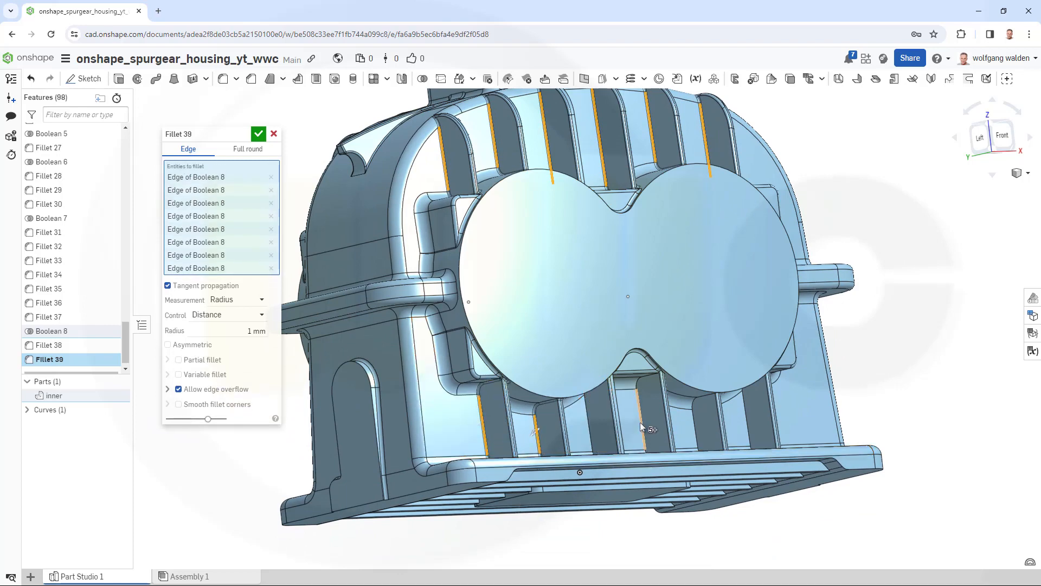
left_click(654, 433)
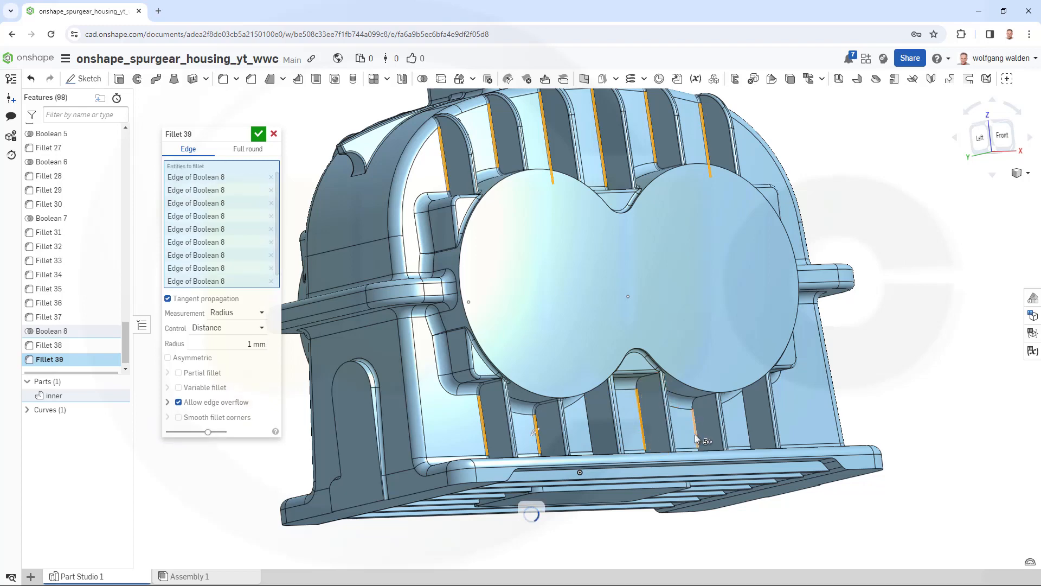
left_click(694, 434)
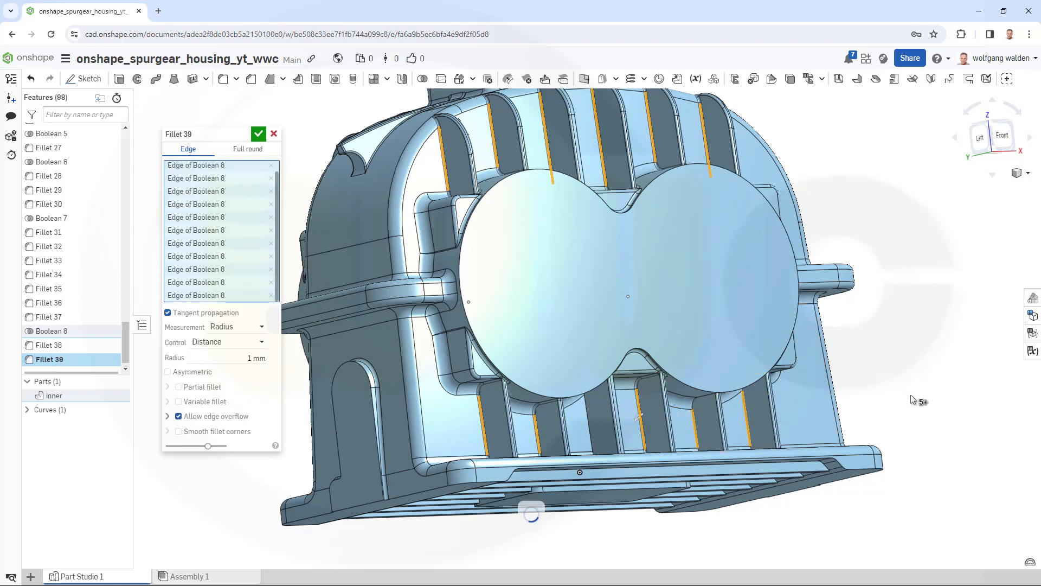
left_click(746, 418)
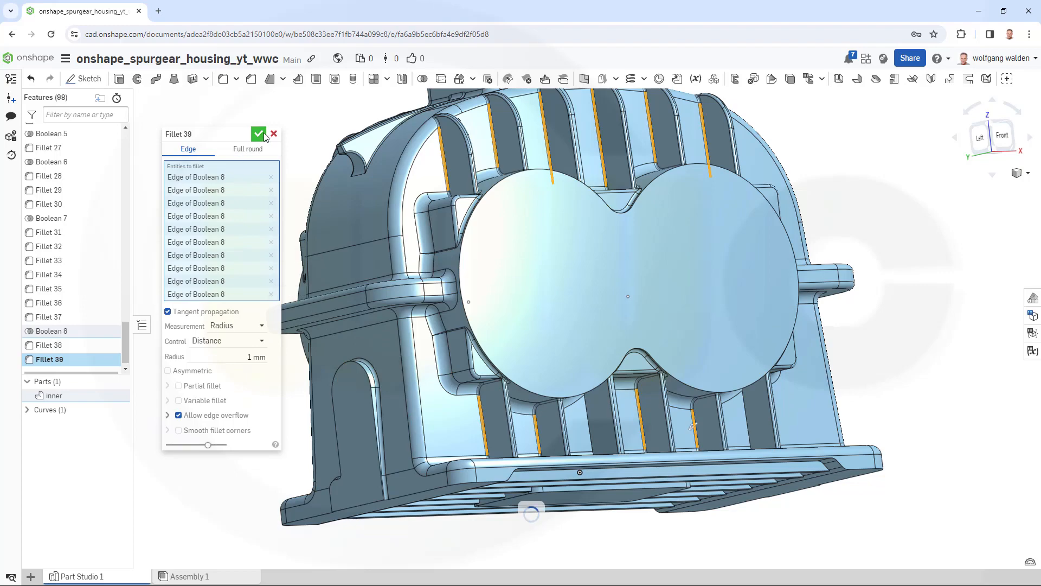
key("Return")
scroll(542, 415, "up", 1)
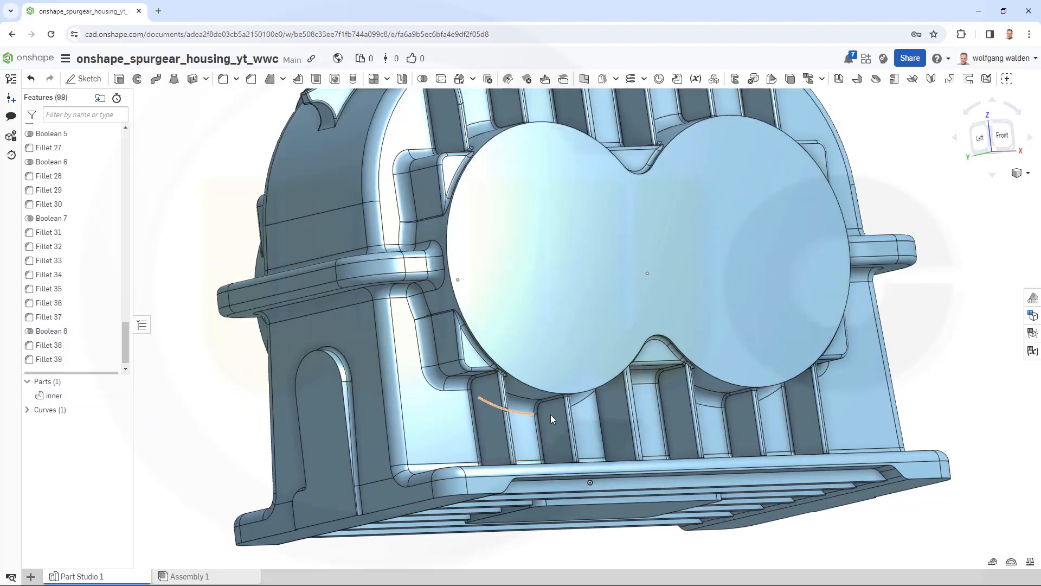
mouse_move(581, 409)
right_mouse_down()
mouse_move(514, 418)
mouse_move(566, 418)
right_mouse_up()
scroll(606, 261, "up", 1)
scroll(617, 275, "down", 4)
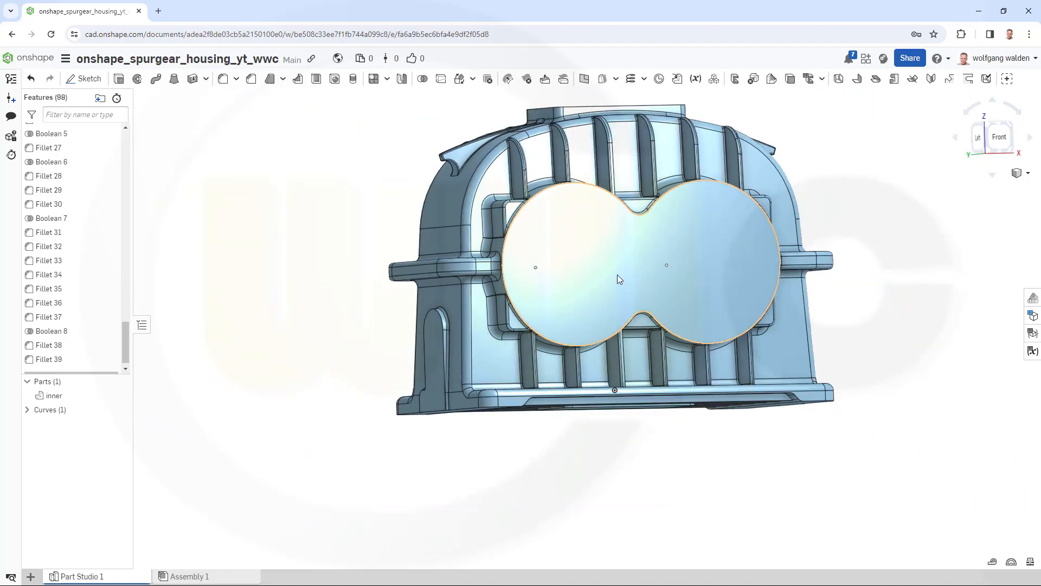
right_click_drag(566, 276, 618, 431)
scroll(617, 431, "up", 2)
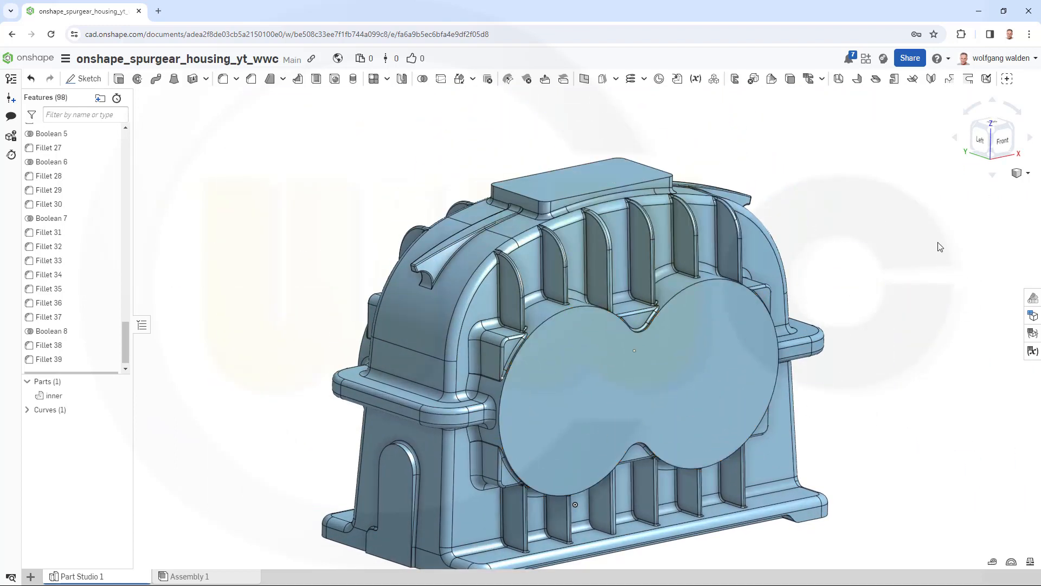